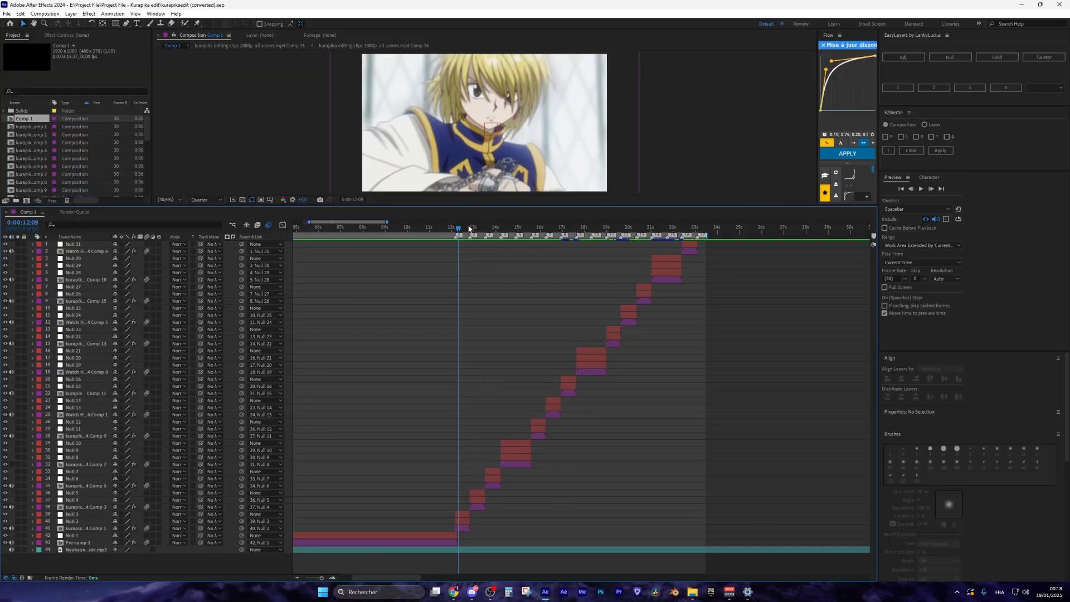
Preview the edit, then apply the Shake Position High preset to layer 41 and undo it
{"action": "left_click_drag", "start_coordinate": [494, 227], "coordinate": [460, 231]}
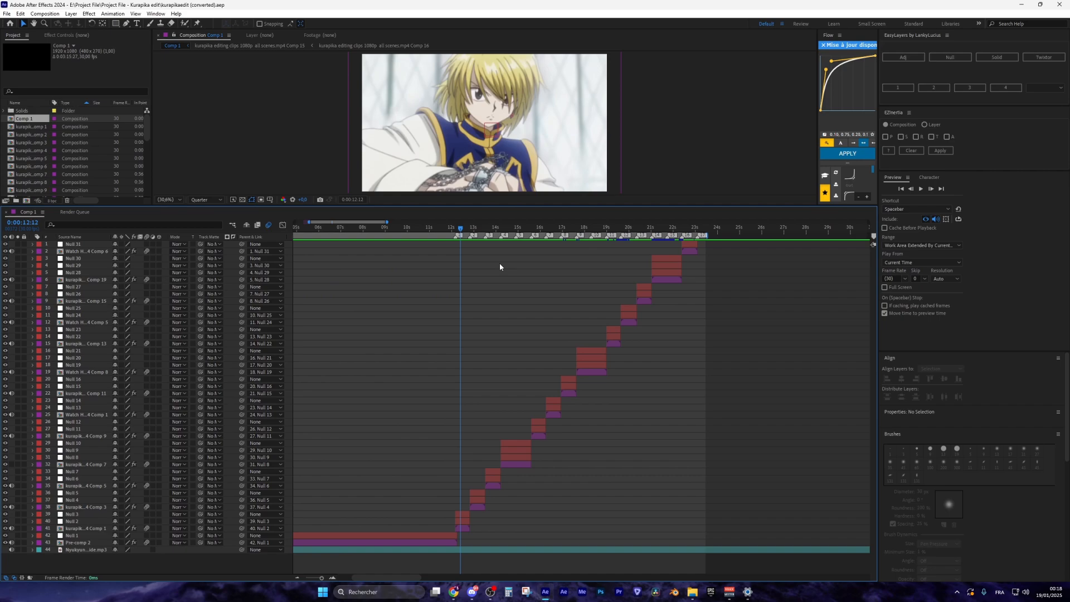
{"action": "key", "text": "space"}
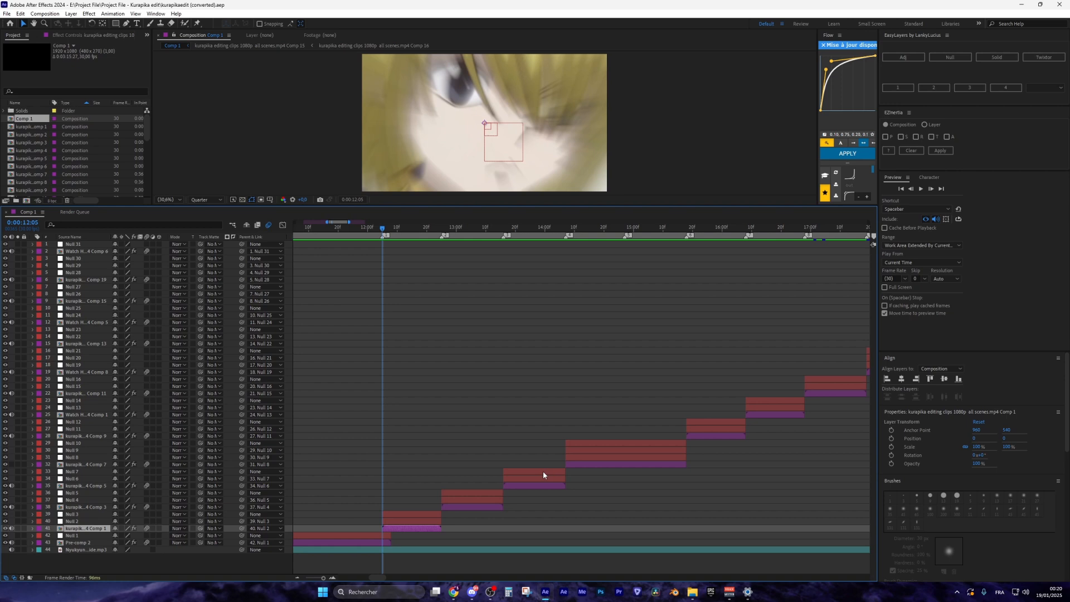
{"action": "key", "text": "ctrl+space"}
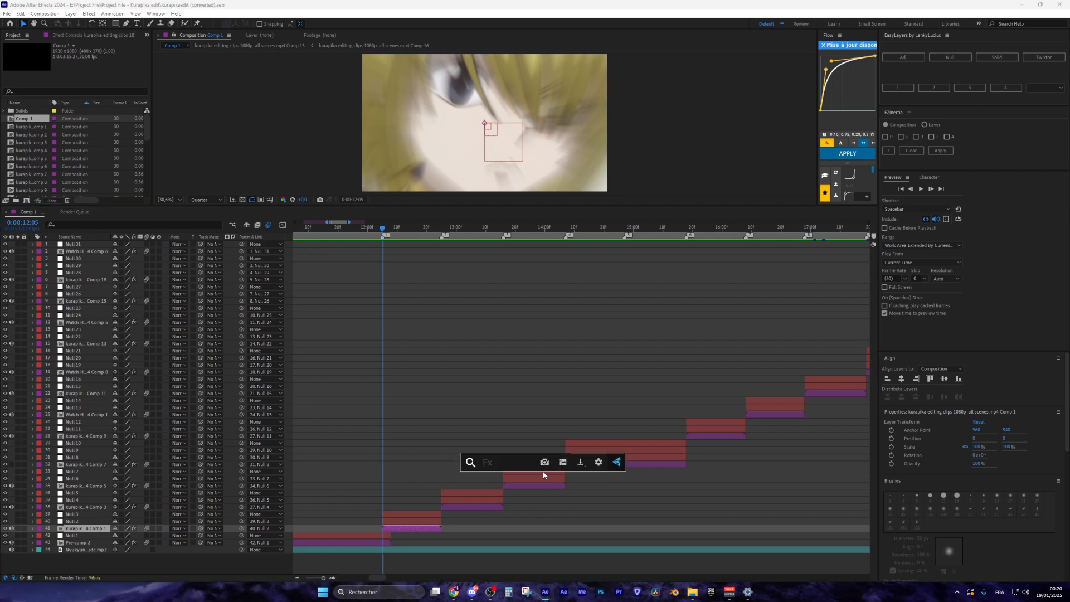
{"action": "type", "text": "shake pos"}
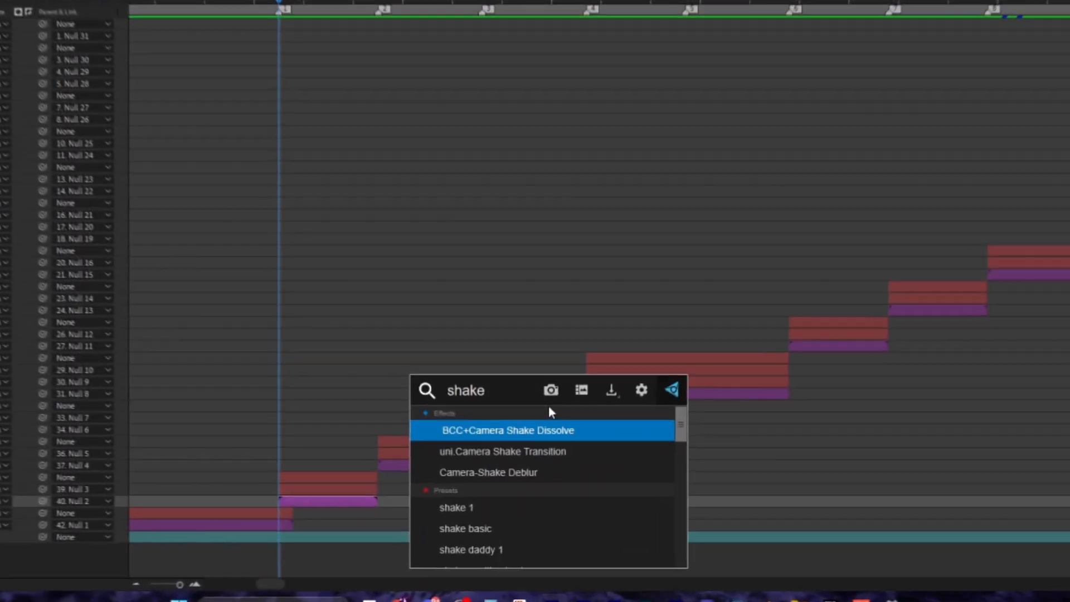
{"action": "type", "text": "it"}
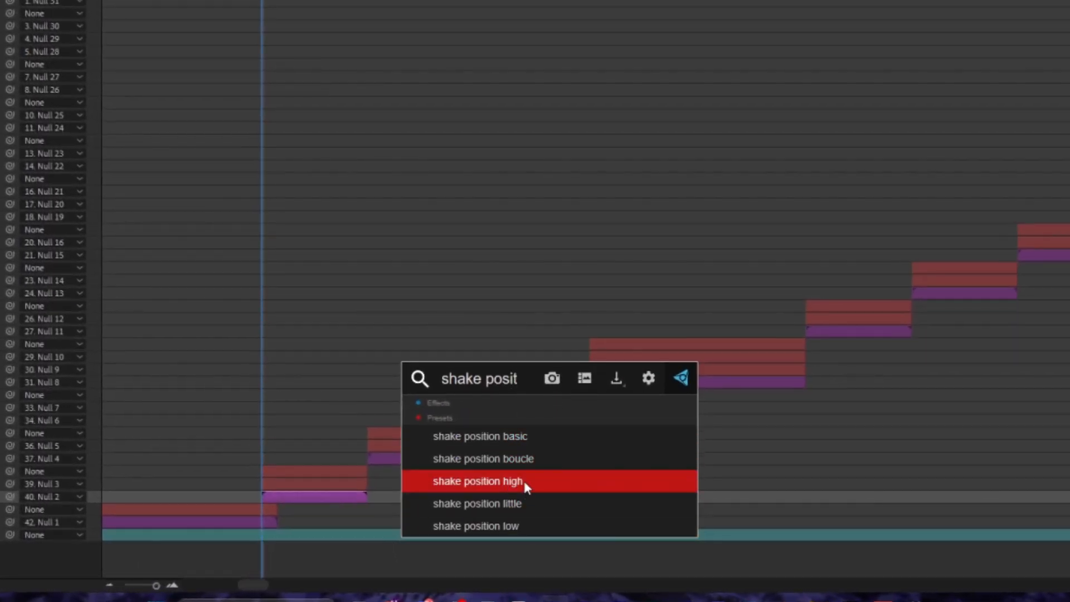
{"action": "left_click", "coordinate": [539, 480]}
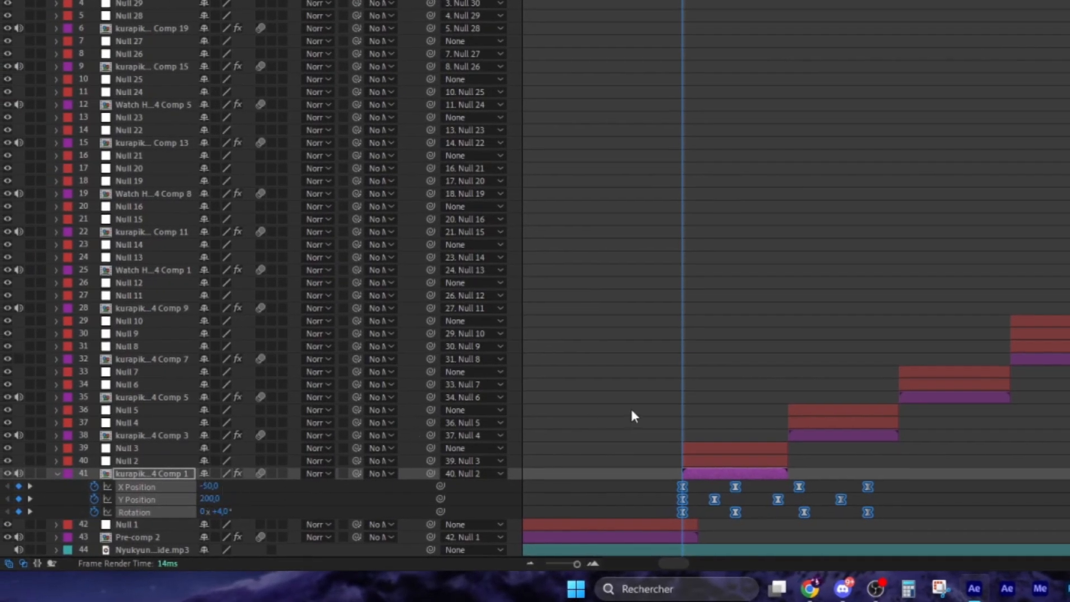
{"action": "key", "text": "ctrl+z"}
Apply the basic shake position preset to layer 41, scrub to check it, then undo it
{"action": "key", "text": "ctrl+space"}
{"action": "type", "text": "shake p"}
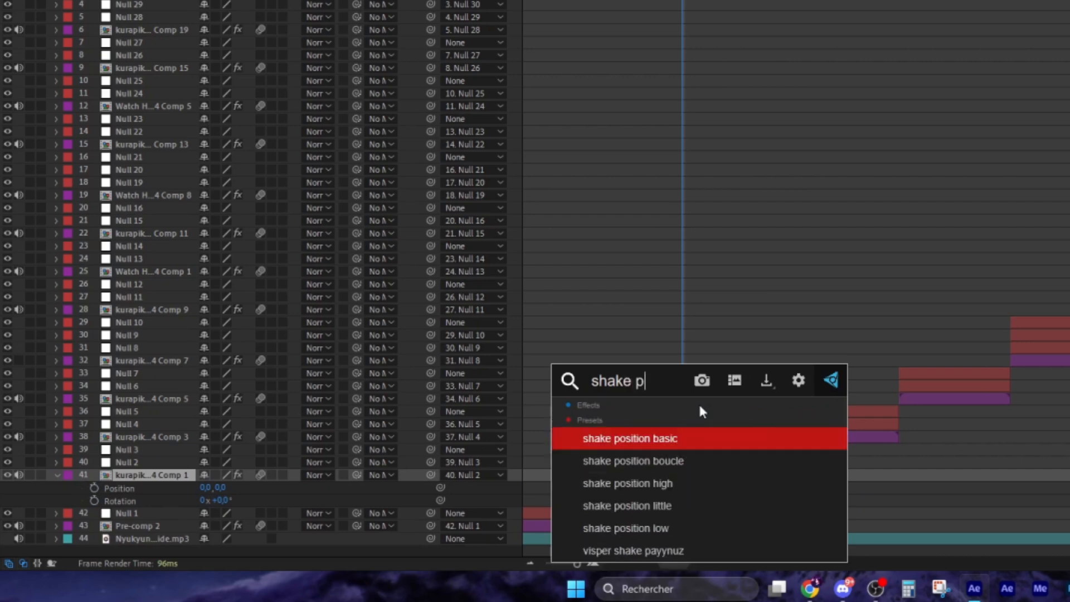
{"action": "type", "text": "ô"}
{"action": "key", "text": "BackSpace"}
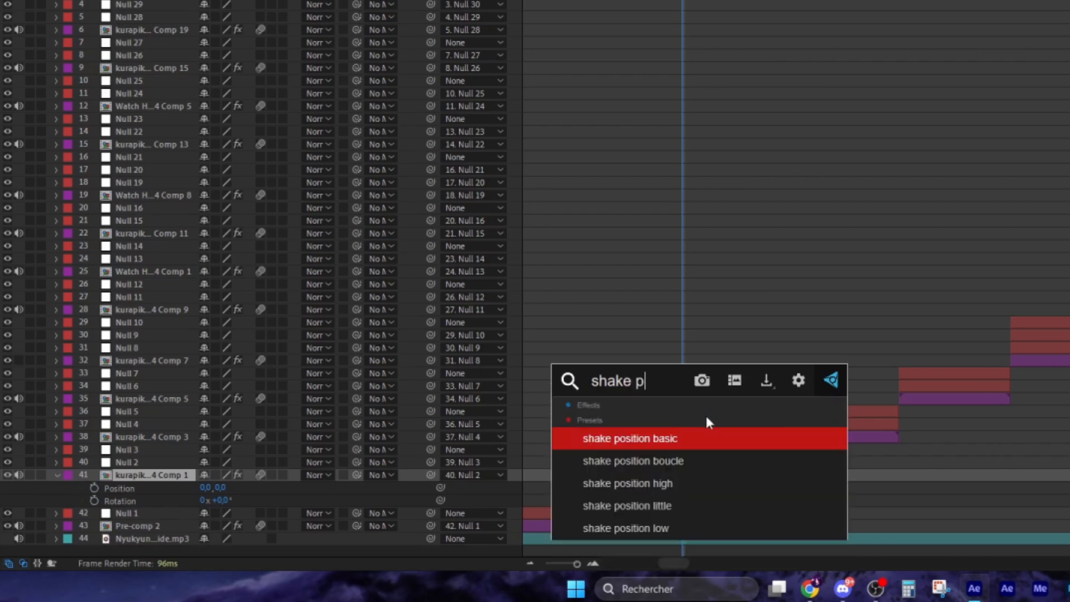
{"action": "type", "text": "o"}
{"action": "left_click", "coordinate": [669, 509]}
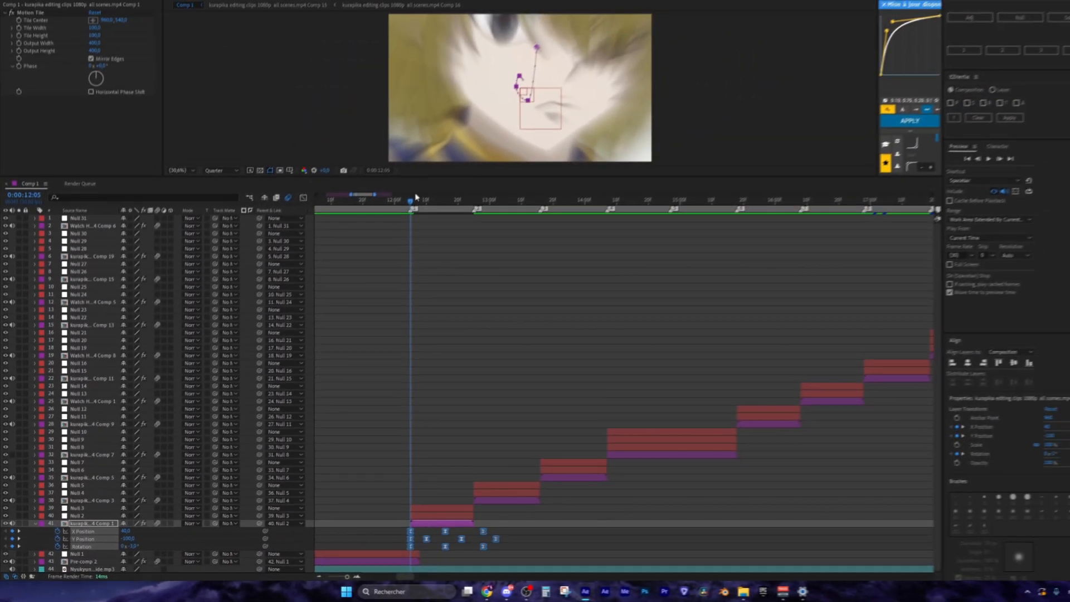
{"action": "left_click_drag", "start_coordinate": [416, 199], "coordinate": [382, 229]}
{"action": "key", "text": "ctrl+z"}
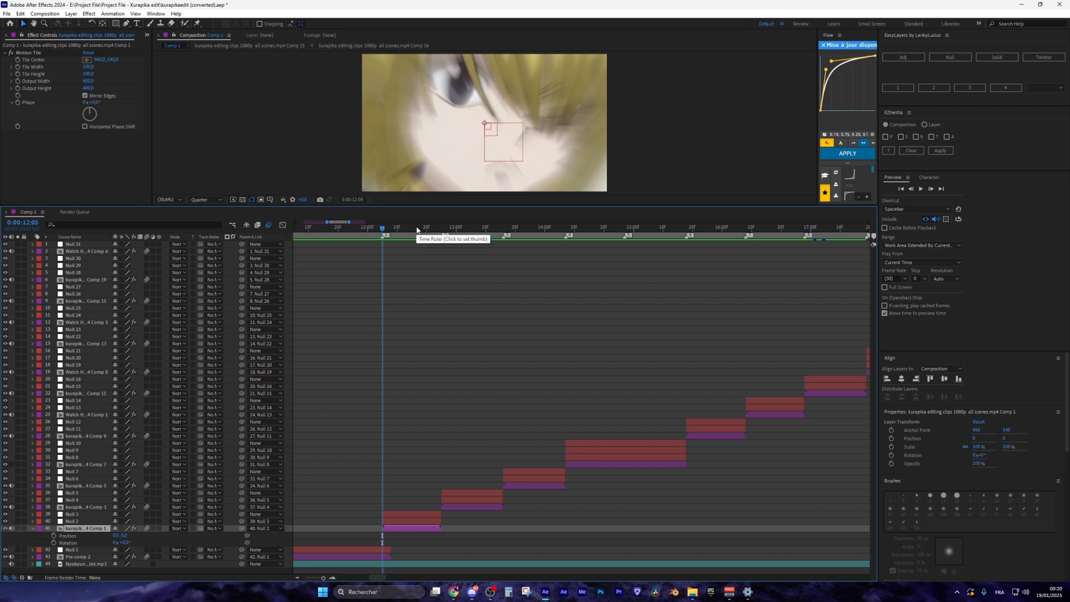
Separate layer 41's Position into X and Y, then enable stopwatches on X Position, Y Position and Rotation
{"action": "scroll", "coordinate": [364, 542], "scroll_direction": "up", "scroll_amount": 2}
{"action": "scroll", "coordinate": [457, 479], "scroll_direction": "down", "scroll_amount": 1}
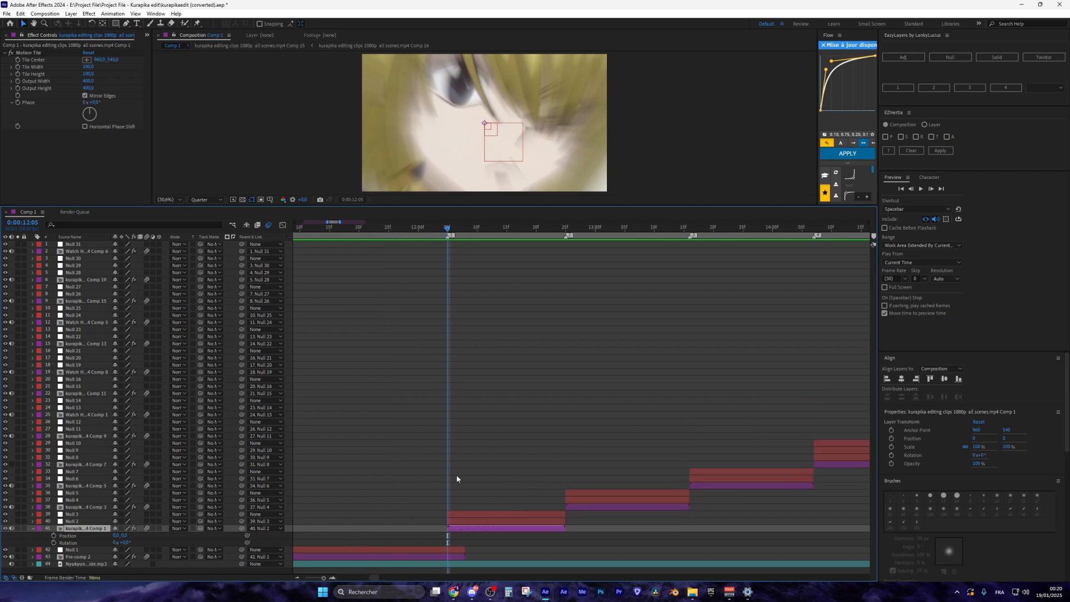
{"action": "key", "text": "u"}
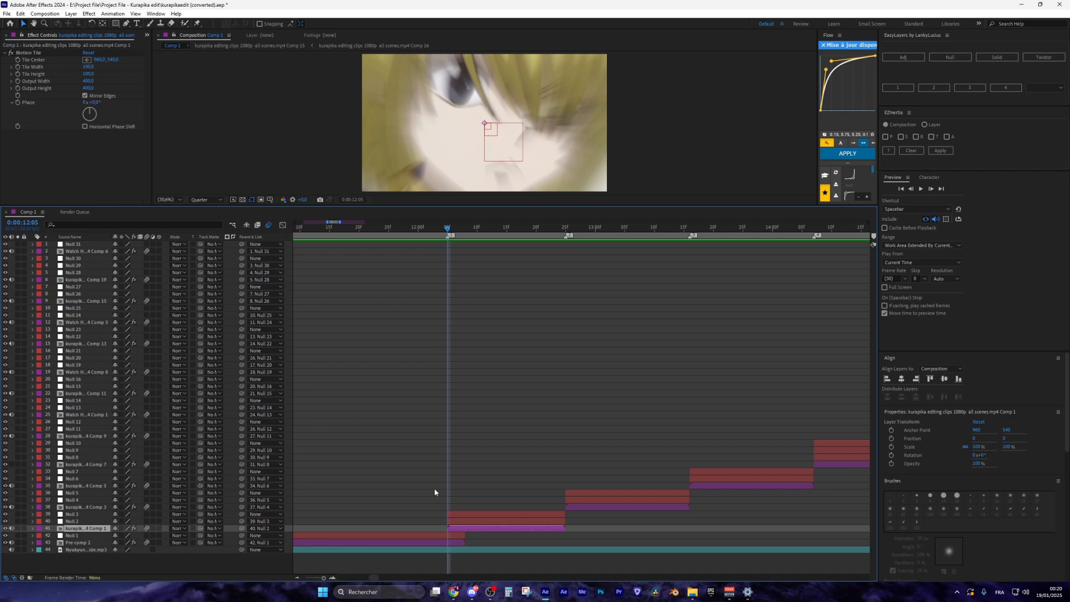
{"action": "key", "text": "u"}
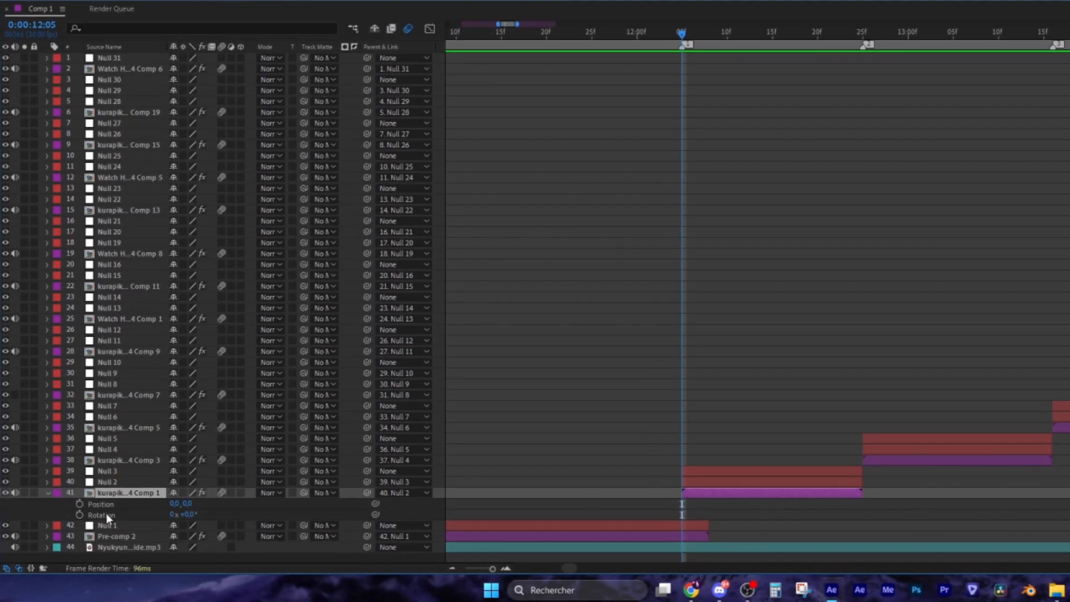
{"action": "right_click", "coordinate": [104, 506]}
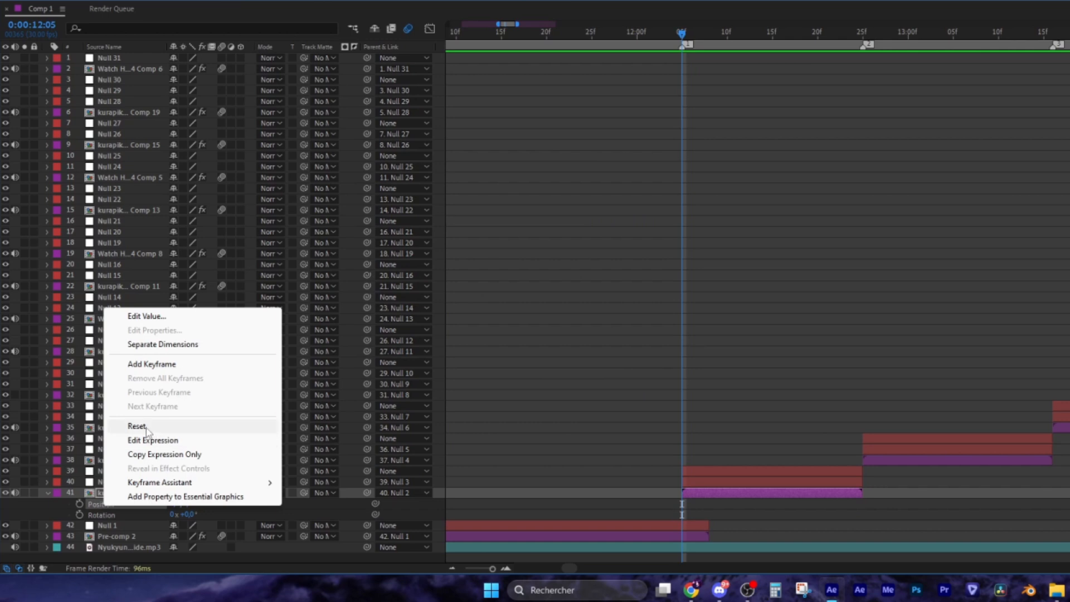
{"action": "left_click", "coordinate": [163, 344]}
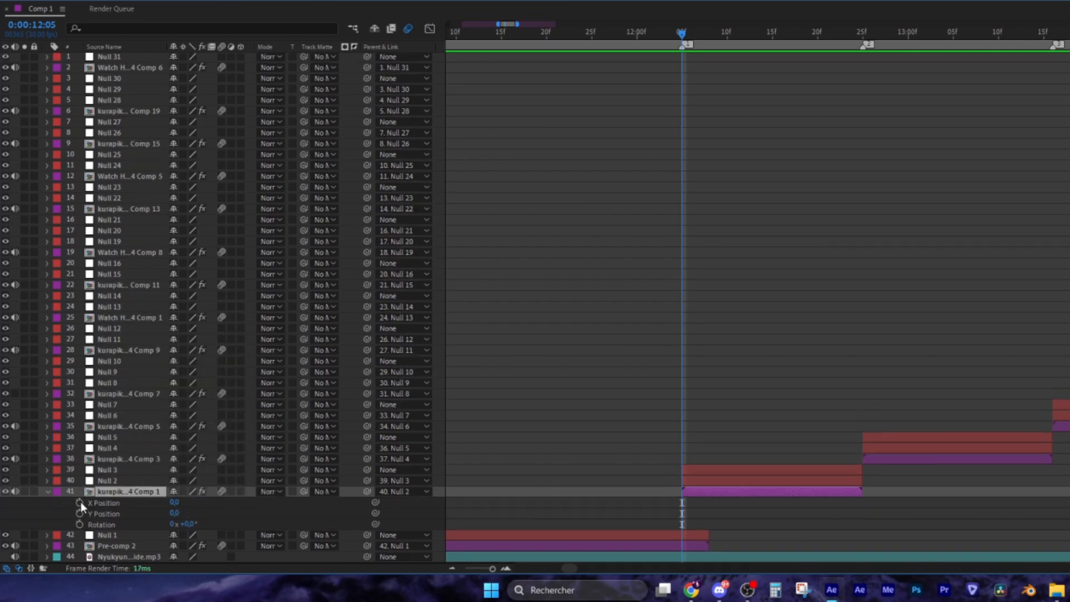
{"action": "left_click", "coordinate": [79, 502]}
{"action": "left_click", "coordinate": [79, 513]}
{"action": "left_click", "coordinate": [80, 524]}
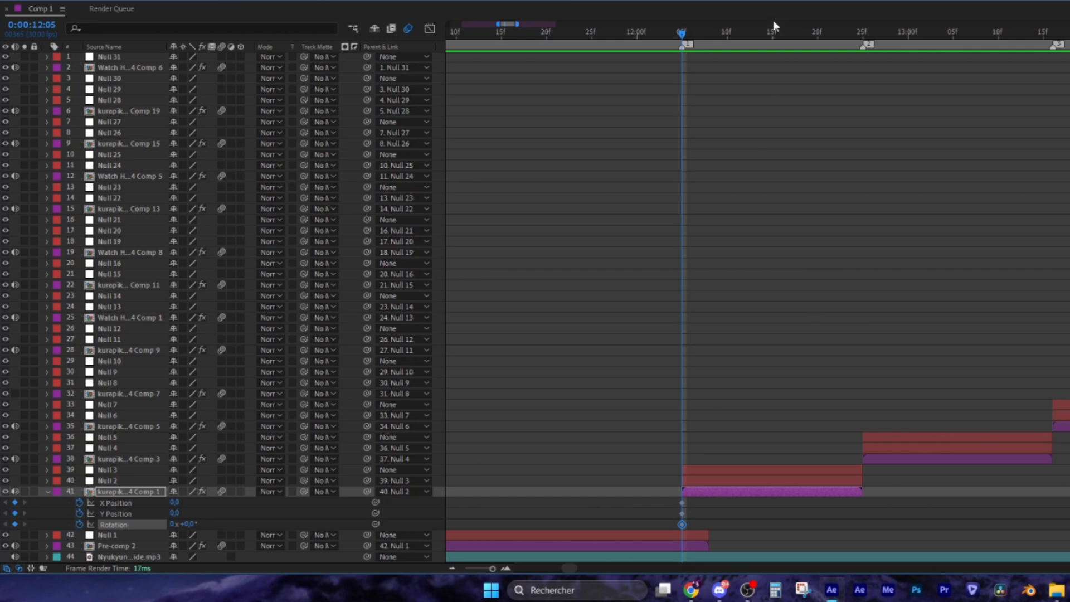
Add a Y Position keyframe at 12:11 and X Position and Rotation keyframes at 12:15
{"action": "left_click", "coordinate": [730, 32]}
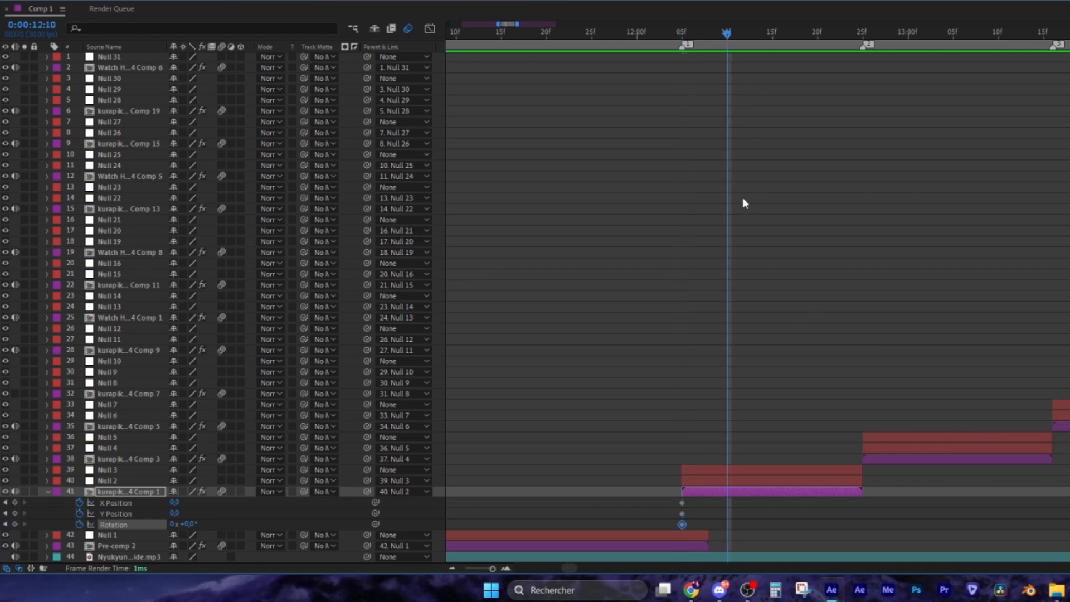
{"action": "left_click", "coordinate": [736, 32]}
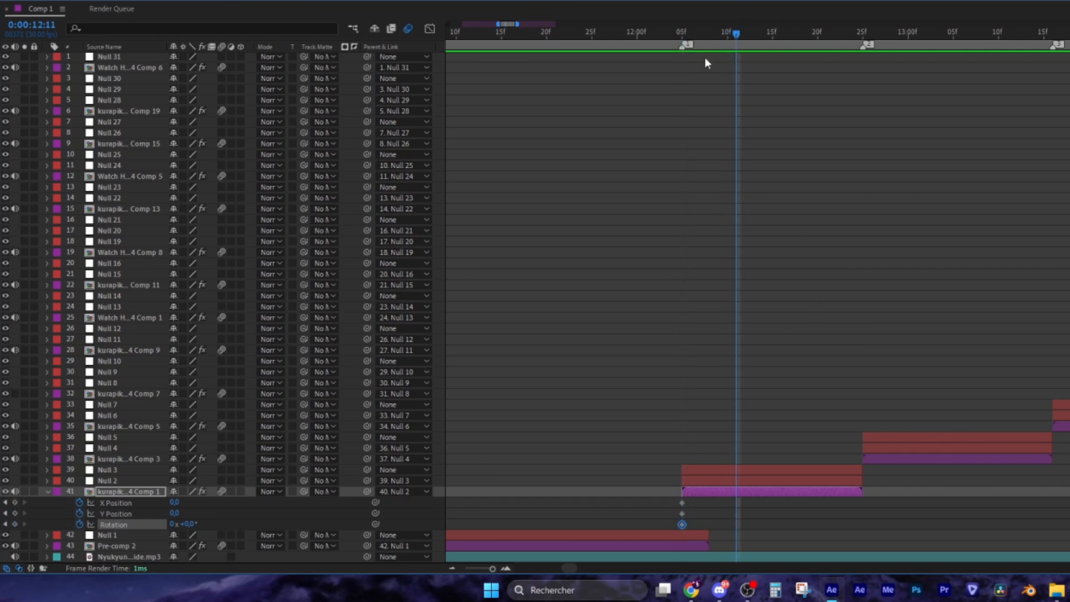
{"action": "left_click", "coordinate": [15, 513]}
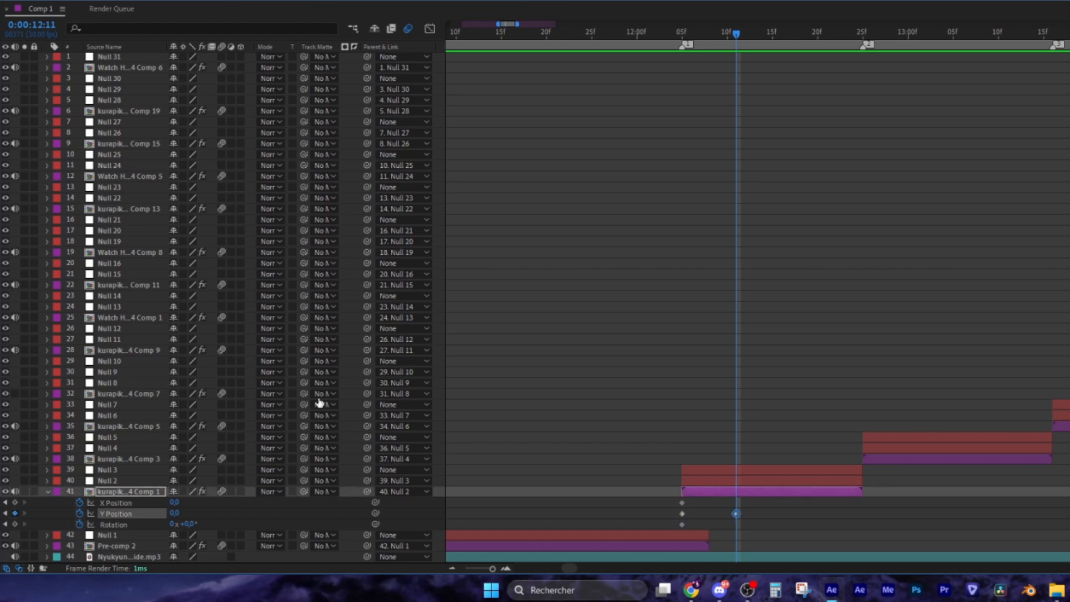
{"action": "left_click_drag", "start_coordinate": [738, 34], "coordinate": [769, 23]}
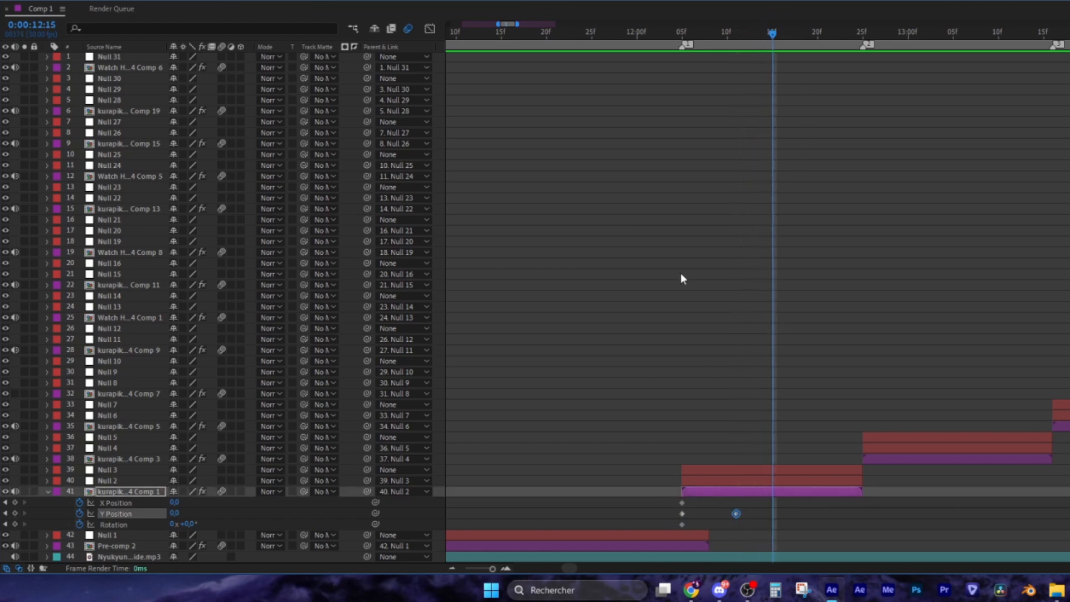
{"action": "left_click", "coordinate": [15, 503]}
{"action": "left_click", "coordinate": [15, 524]}
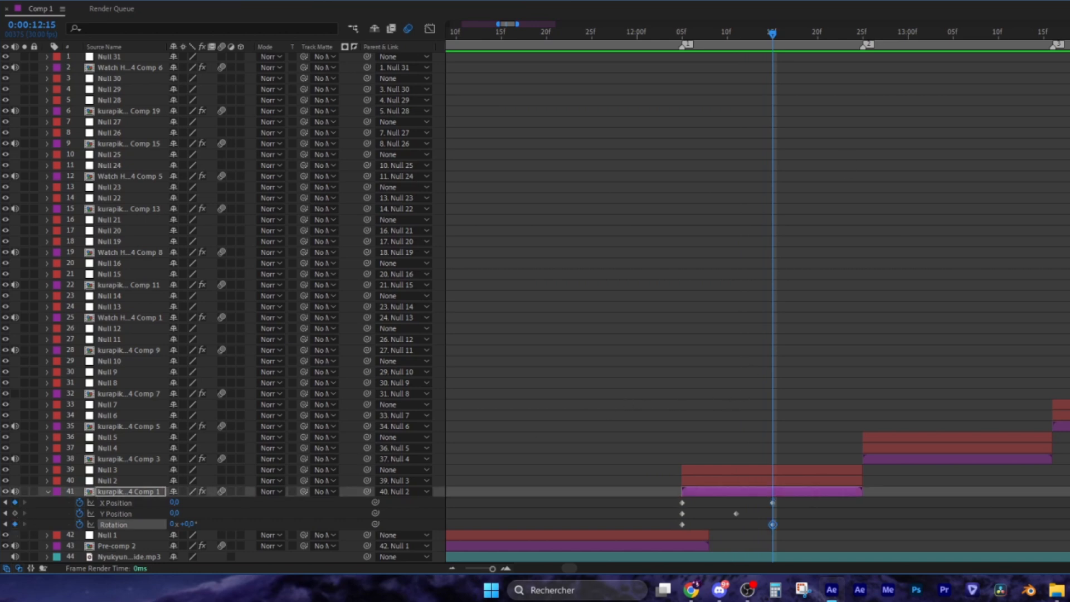
{"action": "left_click", "coordinate": [817, 34]}
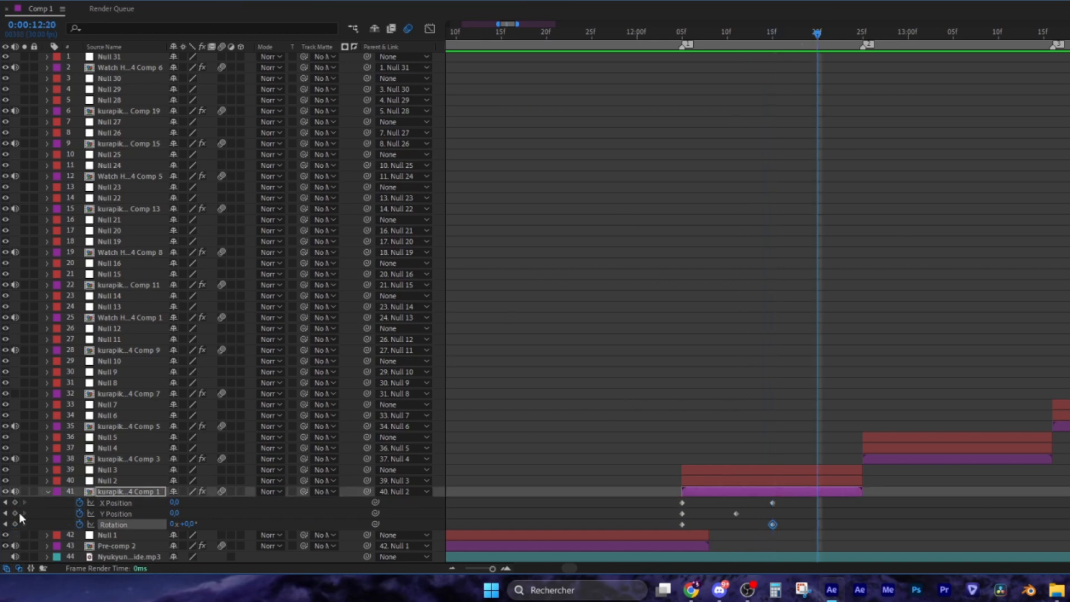
Add a Y Position keyframe at 12:20 and select the 12:15 X Position and Rotation keyframes
{"action": "left_click", "coordinate": [15, 512]}
{"action": "left_click_drag", "start_coordinate": [778, 34], "coordinate": [773, 89]}
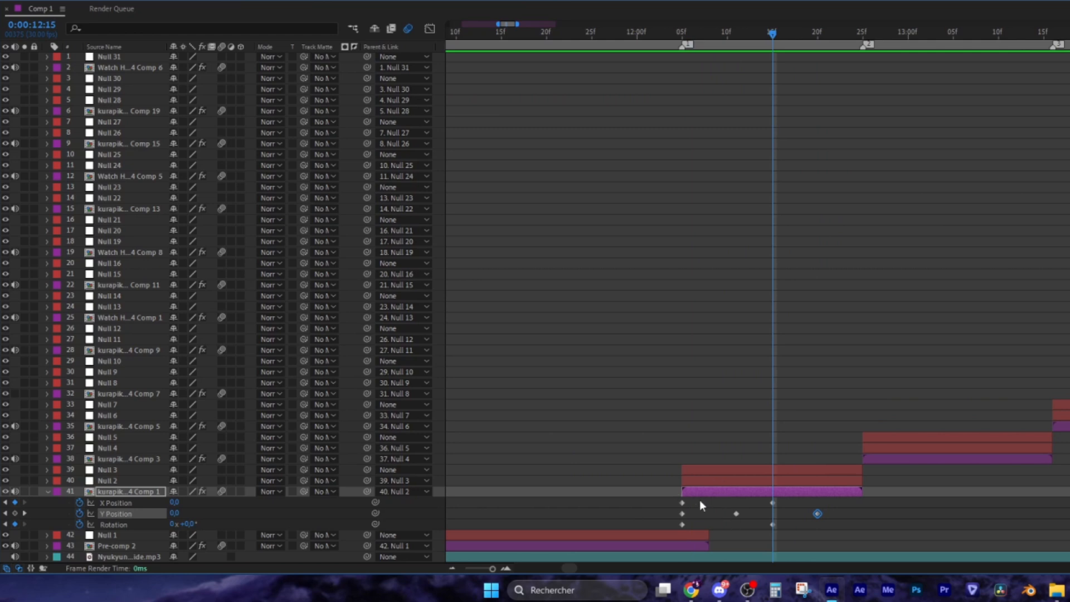
{"action": "left_click", "coordinate": [766, 506]}
{"action": "left_click_drag", "start_coordinate": [760, 503], "coordinate": [784, 523]}
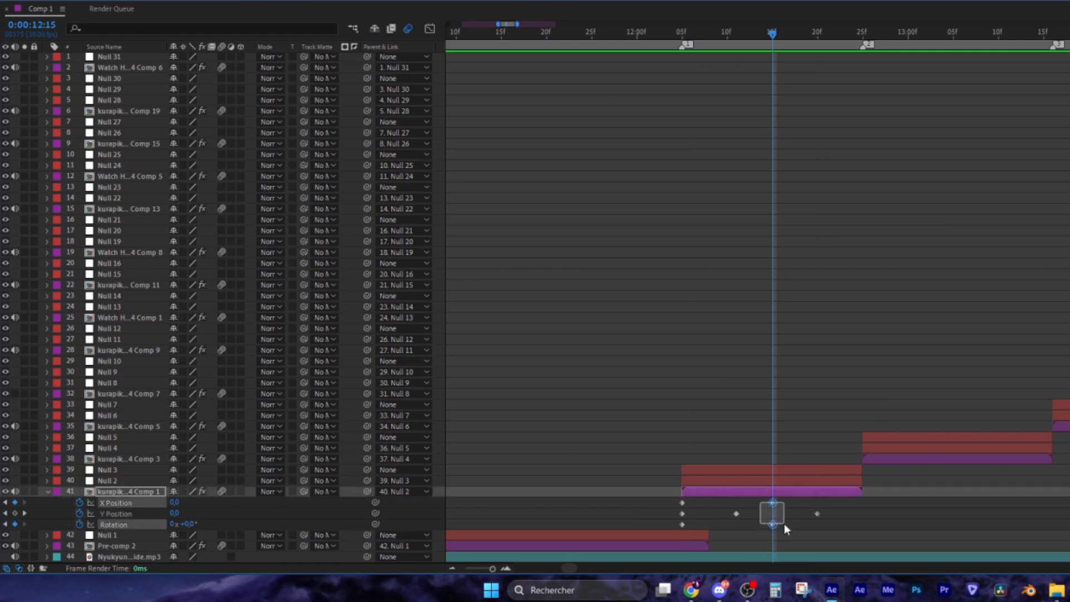
{"action": "left_click_drag", "start_coordinate": [746, 32], "coordinate": [862, 36]}
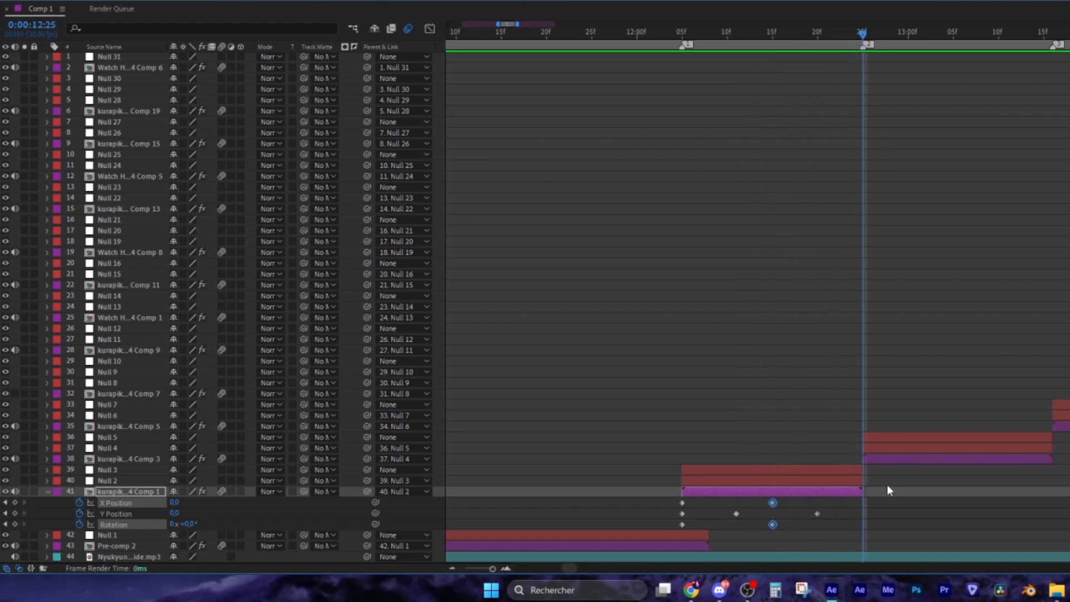
{"action": "left_click", "coordinate": [835, 521]}
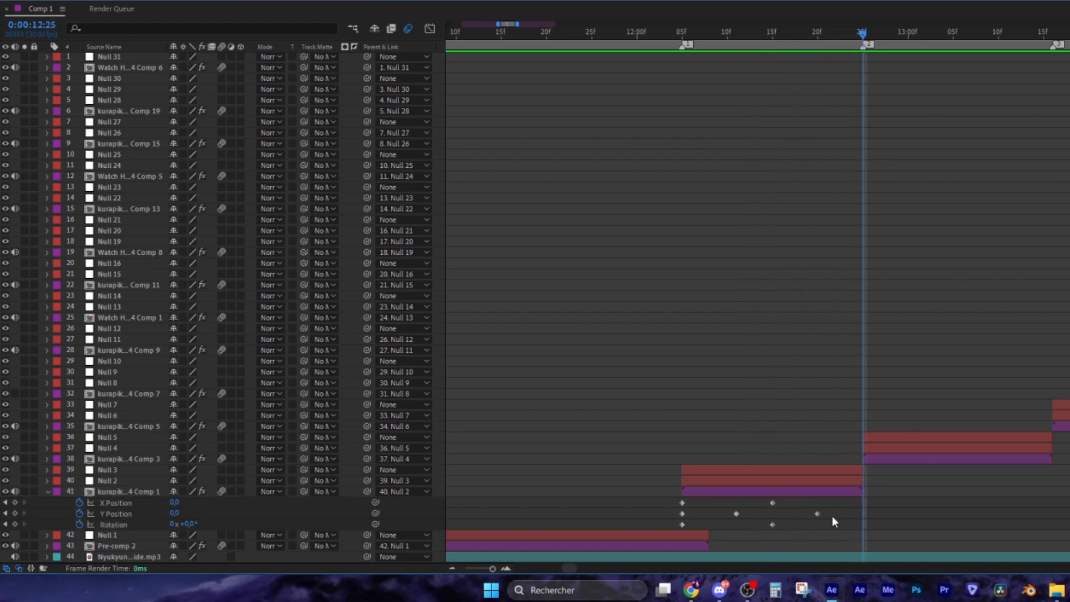
Add X Position and Rotation keyframes at 12:25, retime the keyframes, and return to 12:05
{"action": "left_click", "coordinate": [13, 503]}
{"action": "left_click", "coordinate": [15, 525]}
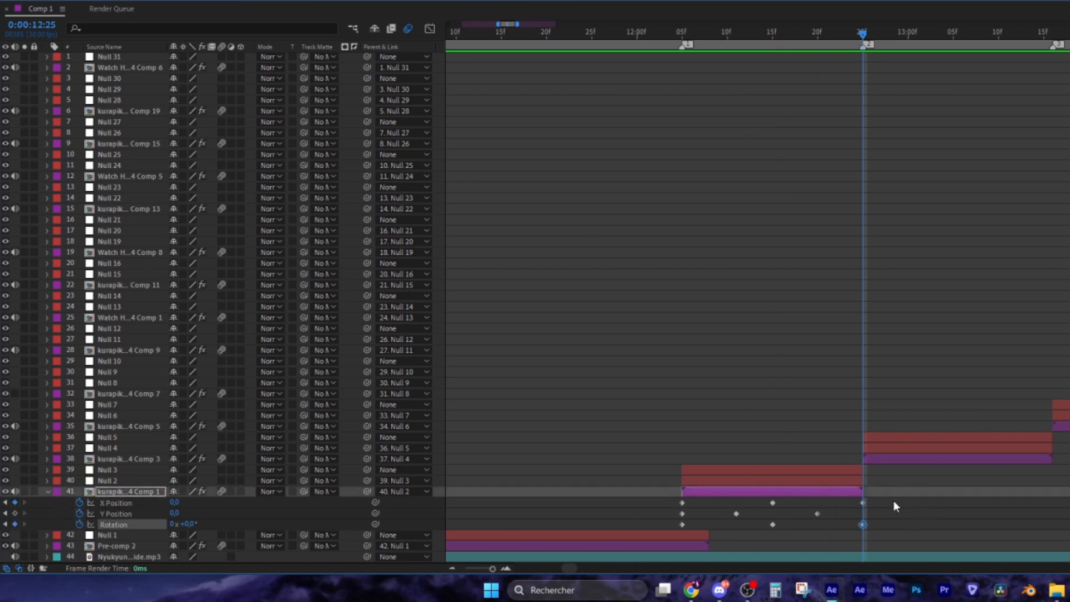
{"action": "left_click_drag", "start_coordinate": [894, 501], "coordinate": [851, 521]}
{"action": "mouse_move", "coordinate": [858, 33]}
{"action": "left_mouse_down"}
{"action": "mouse_move", "coordinate": [849, 36]}
{"action": "mouse_move", "coordinate": [862, 37]}
{"action": "left_mouse_up"}
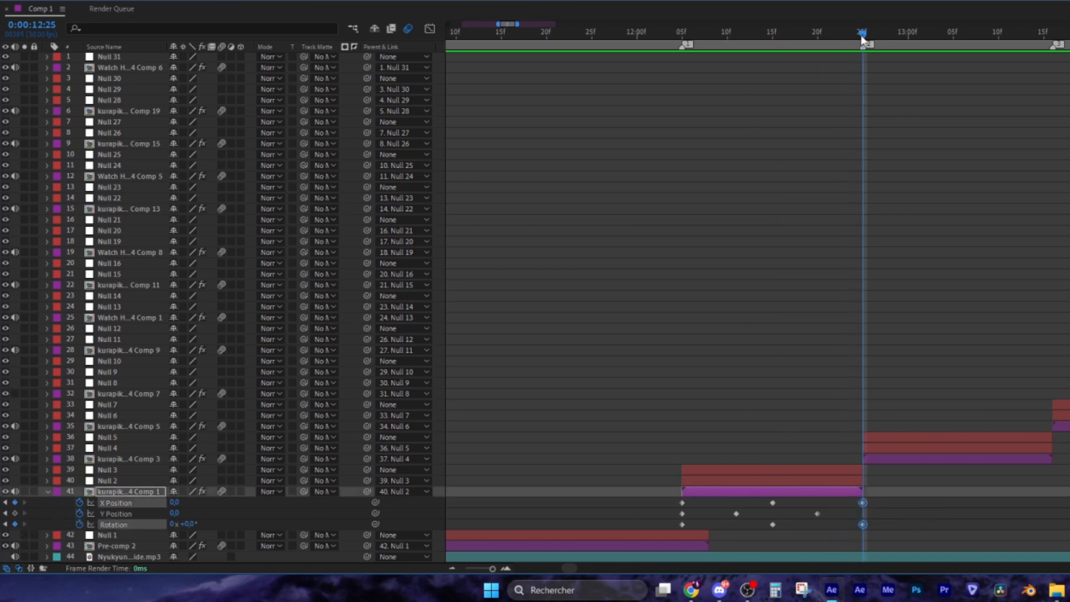
{"action": "left_click", "coordinate": [886, 514]}
{"action": "left_click_drag", "start_coordinate": [864, 524], "coordinate": [826, 514]}
{"action": "mouse_move", "coordinate": [736, 513]}
{"action": "left_mouse_down"}
{"action": "mouse_move", "coordinate": [727, 515]}
{"action": "mouse_move", "coordinate": [738, 512]}
{"action": "left_mouse_up"}
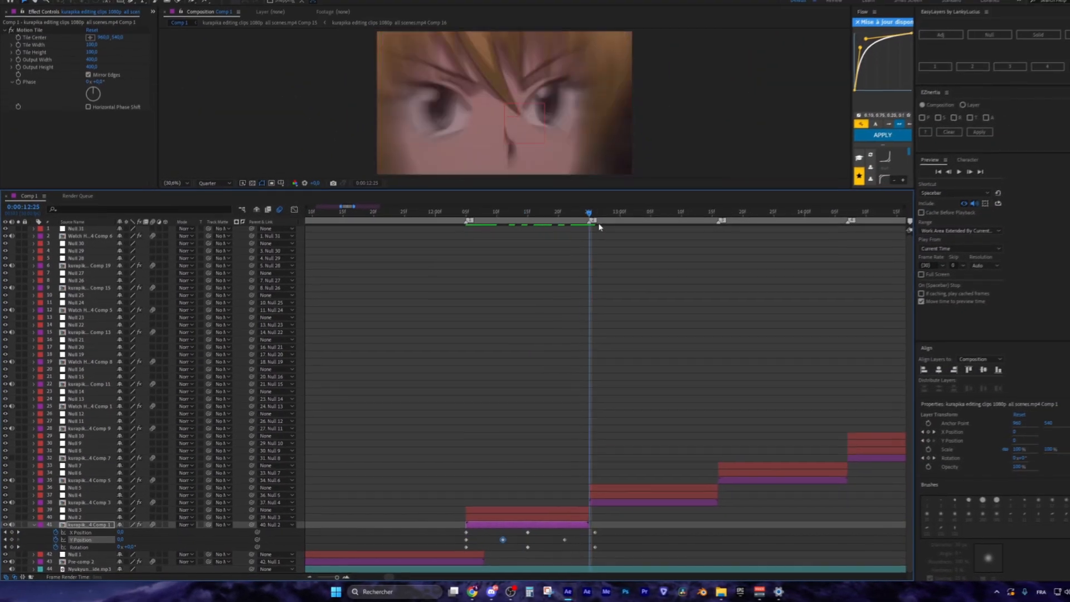
{"action": "left_click_drag", "start_coordinate": [599, 224], "coordinate": [466, 211]}
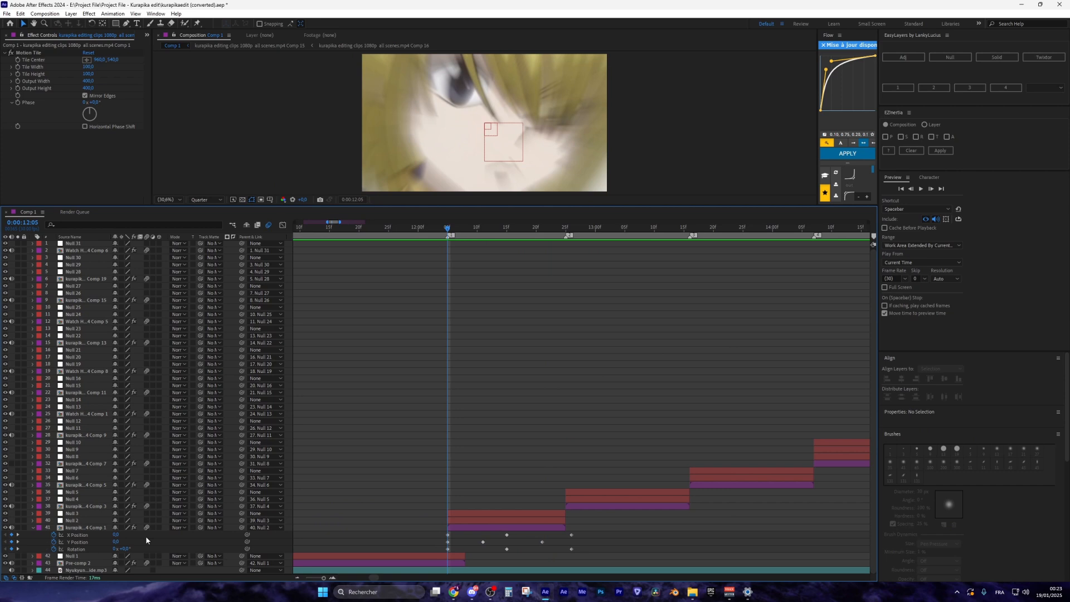
Set the 12:05 Y Position keyframe to 200 and preview the bounce
{"action": "left_click", "coordinate": [110, 527]}
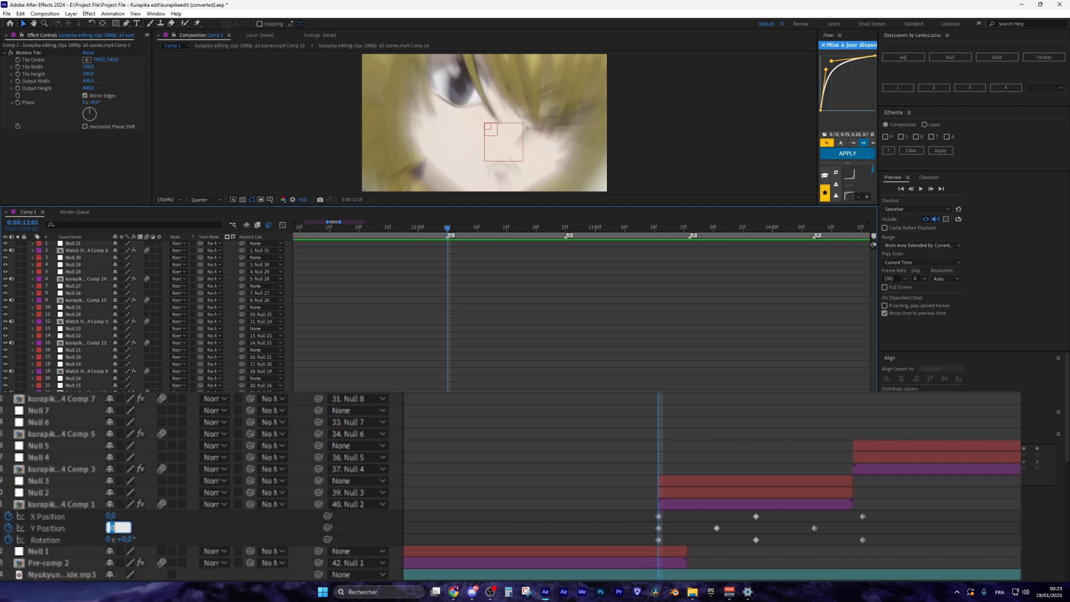
{"action": "type", "text": "200"}
{"action": "key", "text": "Return"}
{"action": "key", "text": "space"}
{"action": "mouse_move", "coordinate": [449, 229]}
{"action": "left_mouse_down"}
{"action": "mouse_move", "coordinate": [457, 231]}
{"action": "mouse_move", "coordinate": [432, 233]}
{"action": "mouse_move", "coordinate": [476, 230]}
{"action": "mouse_move", "coordinate": [447, 229]}
{"action": "left_mouse_up"}
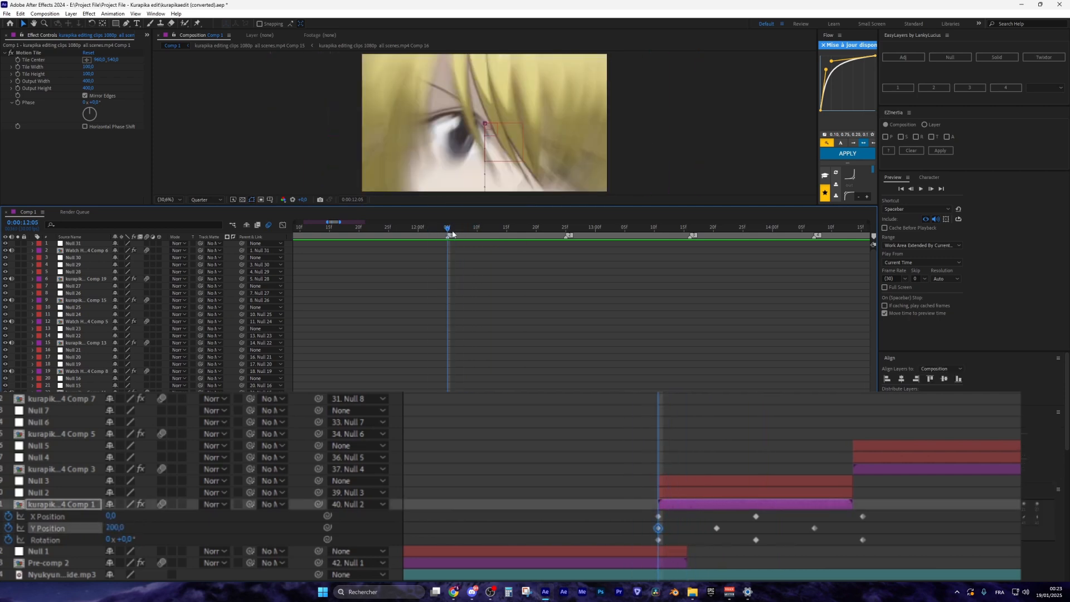
{"action": "left_click", "coordinate": [539, 512]}
Try a Y Position of -200 at 12:05 and preview it
{"action": "left_click", "coordinate": [117, 527]}
{"action": "type", "text": "-200"}
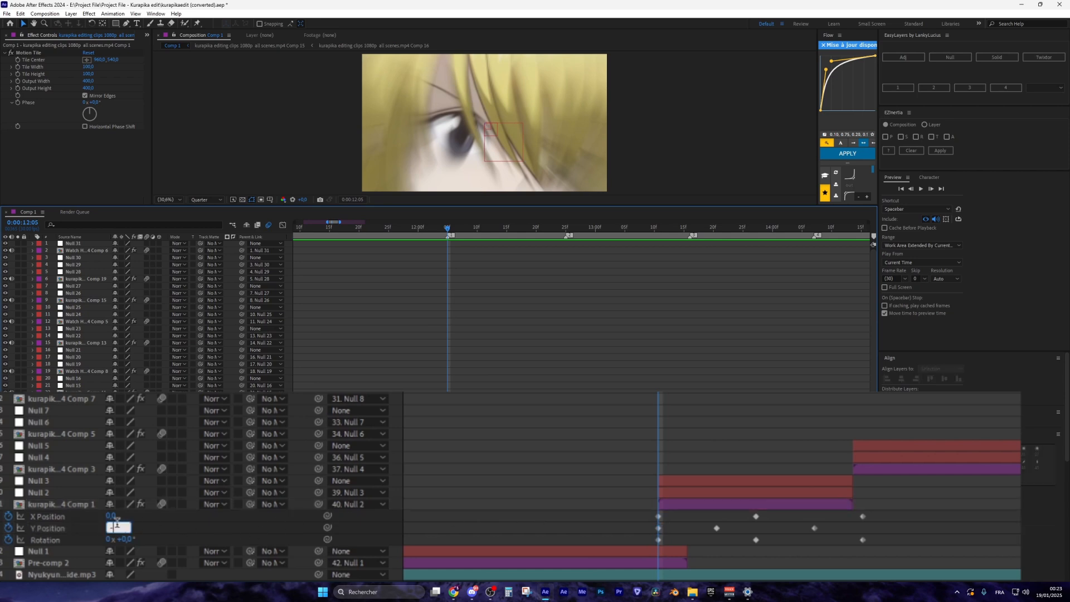
{"action": "key", "text": "Return"}
{"action": "key", "text": "space"}
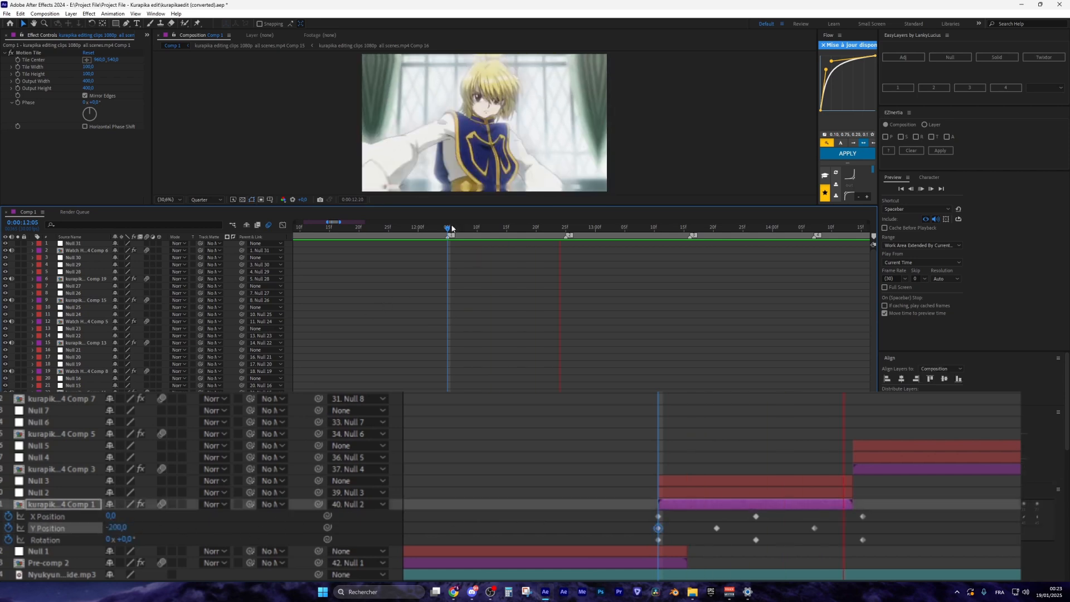
{"action": "left_click", "coordinate": [448, 229]}
{"action": "left_click", "coordinate": [379, 293]}
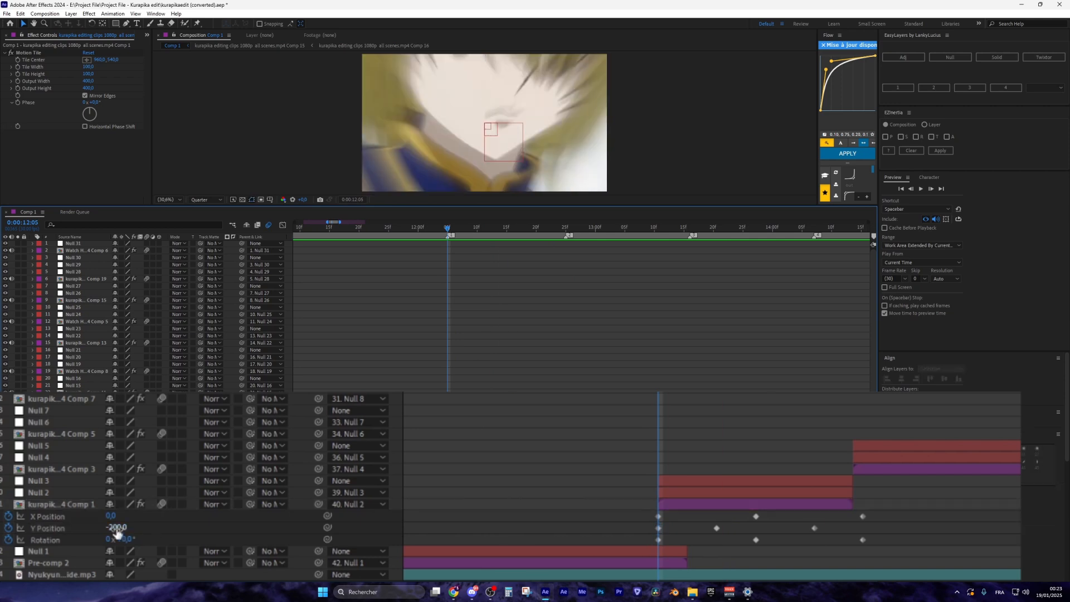
Set the 12:05 Y Position back to 200 and move to the 12:11 keyframe
{"action": "left_click", "coordinate": [117, 528]}
{"action": "type", "text": "200"}
{"action": "key", "text": "Return"}
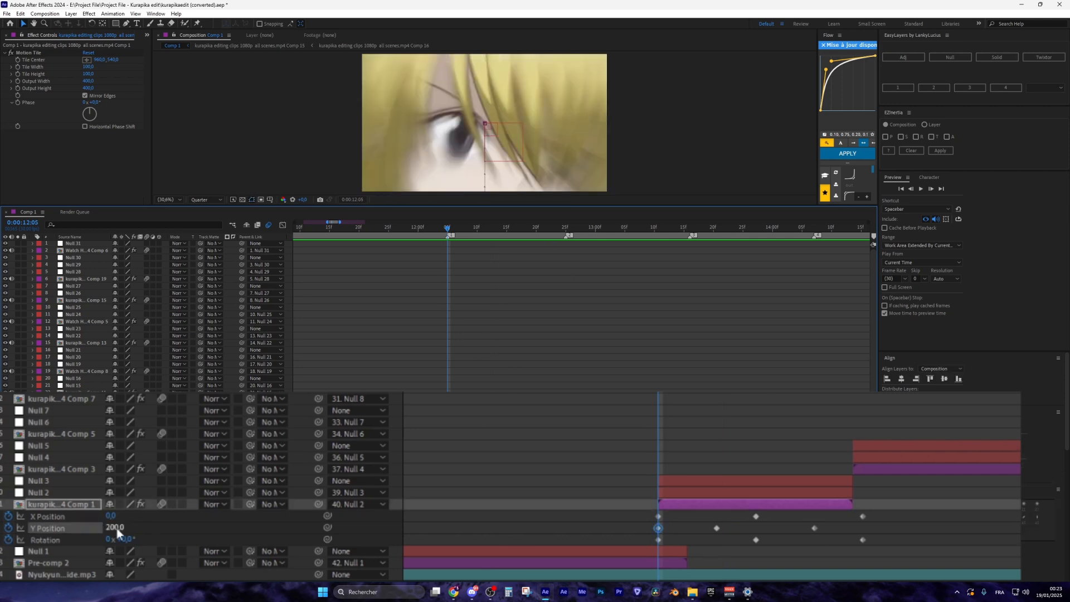
{"action": "key", "text": "k"}
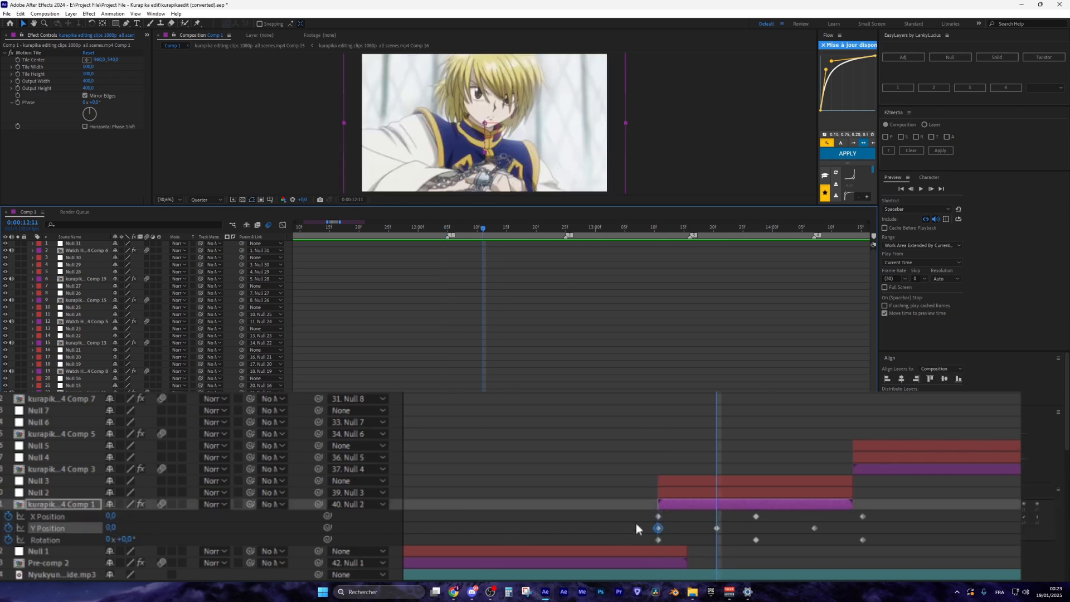
{"action": "left_click", "coordinate": [152, 532]}
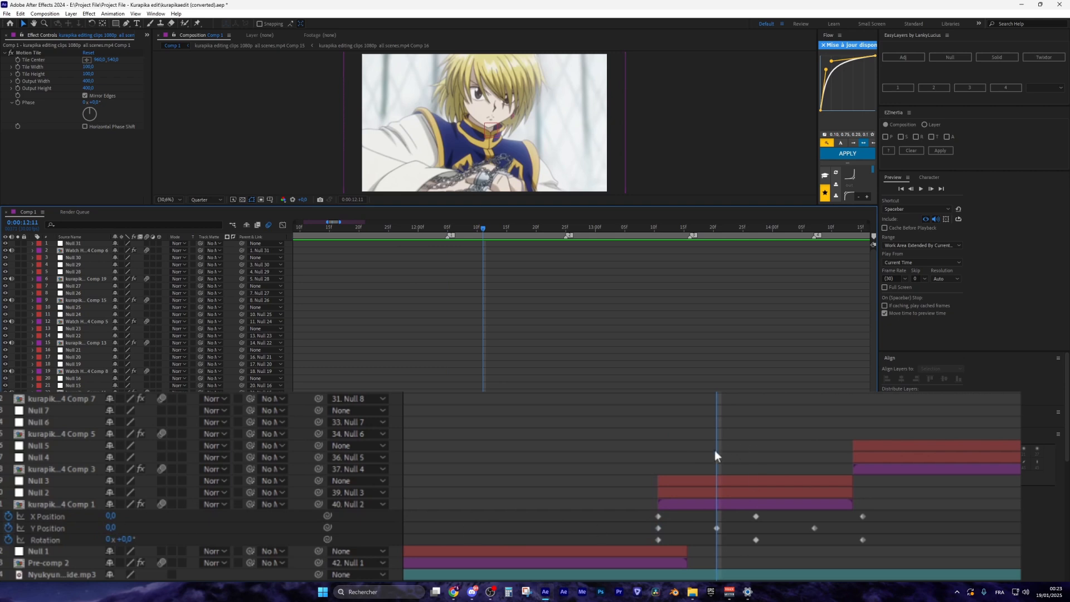
{"action": "left_click", "coordinate": [448, 229]}
{"action": "left_click", "coordinate": [658, 528]}
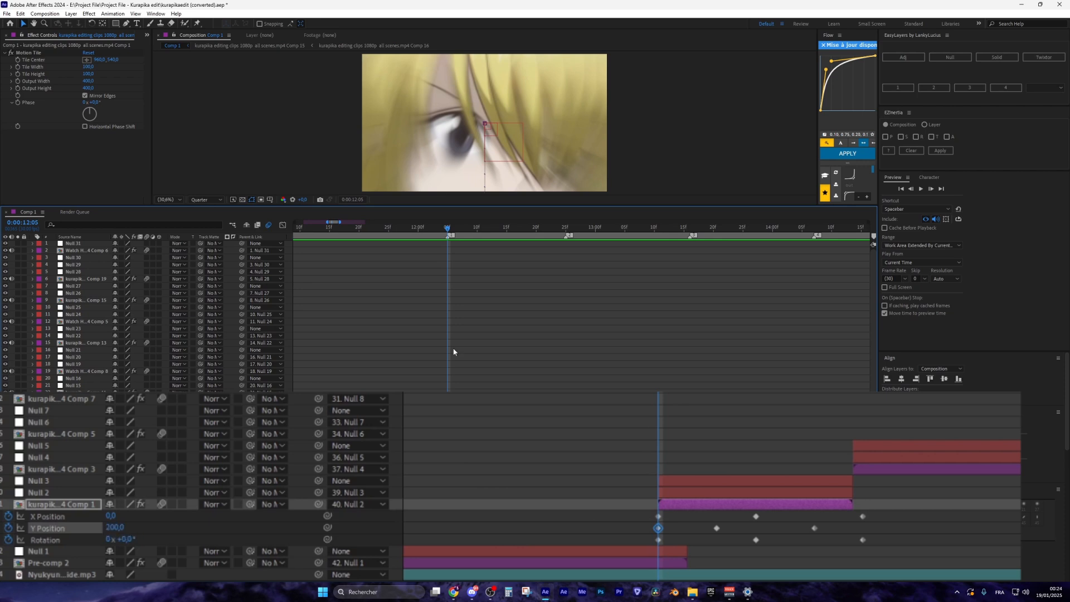
{"action": "left_click", "coordinate": [482, 229]}
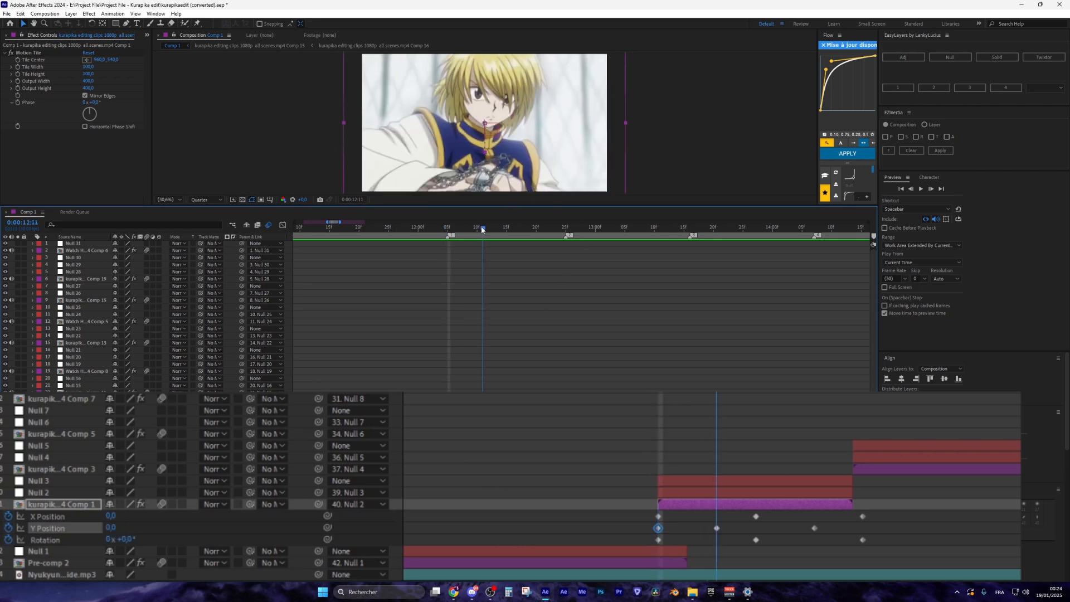
Set the 12:11 Y Position keyframe to -40
{"action": "left_click", "coordinate": [731, 529]}
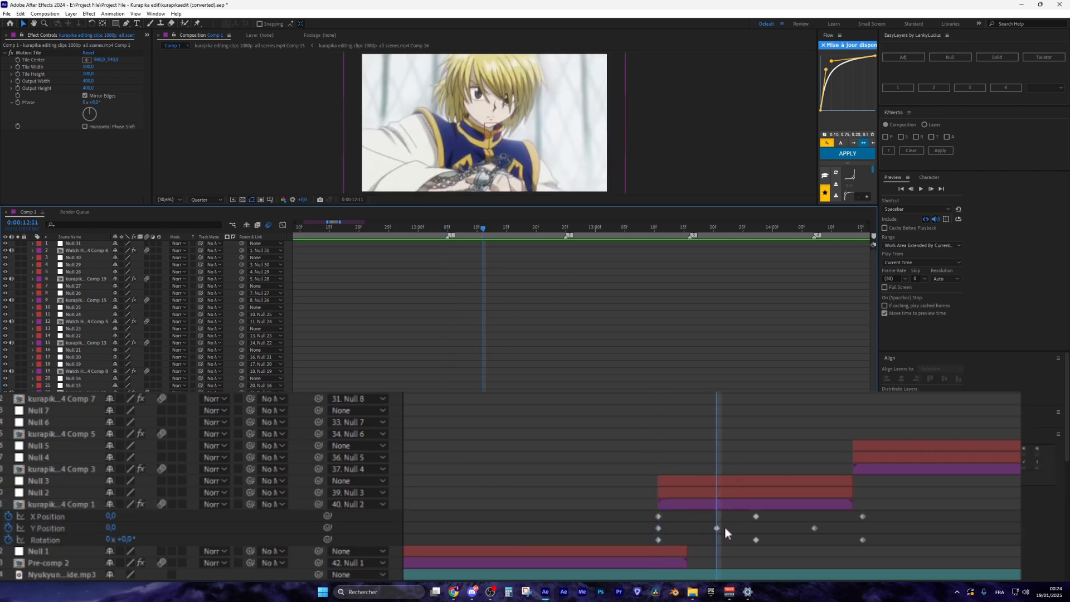
{"action": "left_click", "coordinate": [111, 527]}
{"action": "type", "text": "200"}
{"action": "key", "text": "Return"}
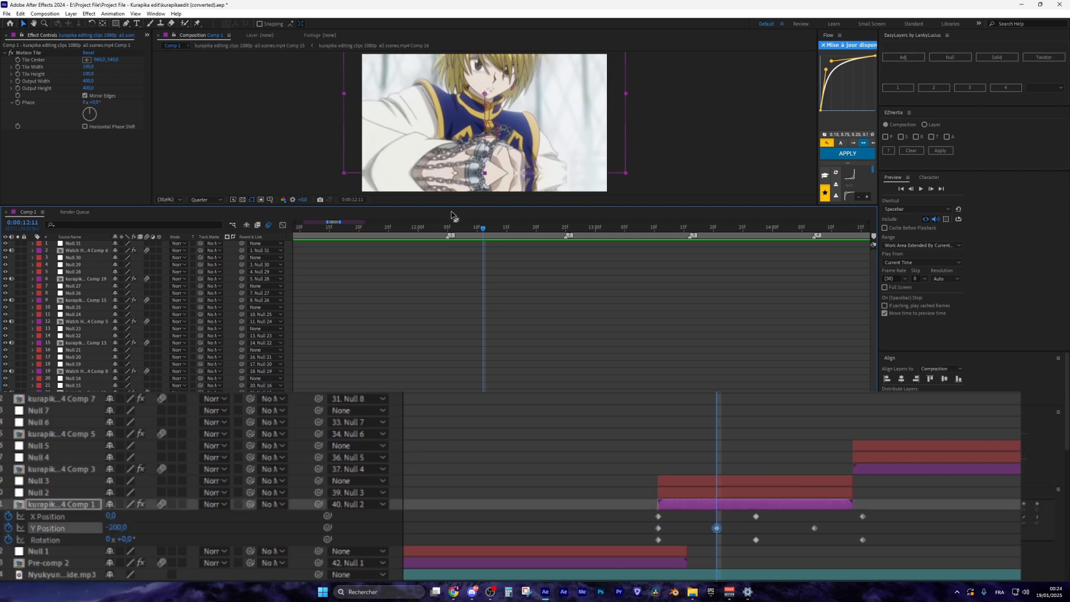
{"action": "left_click", "coordinate": [447, 229]}
{"action": "left_click_drag", "start_coordinate": [447, 229], "coordinate": [483, 231]}
{"action": "left_click", "coordinate": [117, 529]}
{"action": "left_click", "coordinate": [123, 532]}
{"action": "left_click", "coordinate": [121, 529]}
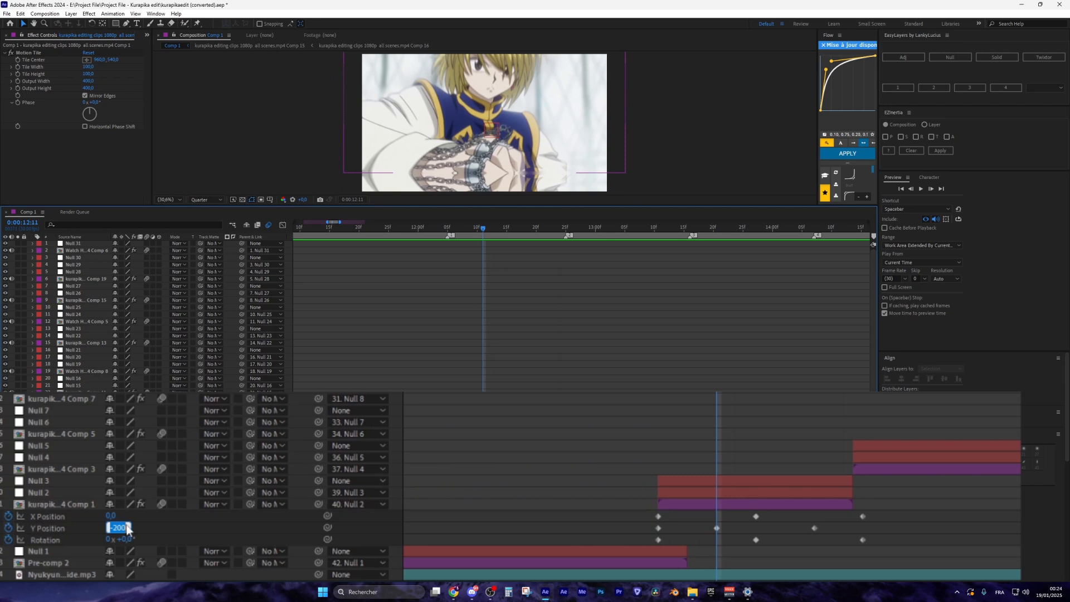
{"action": "type", "text": "-40"}
{"action": "key", "text": "Return"}
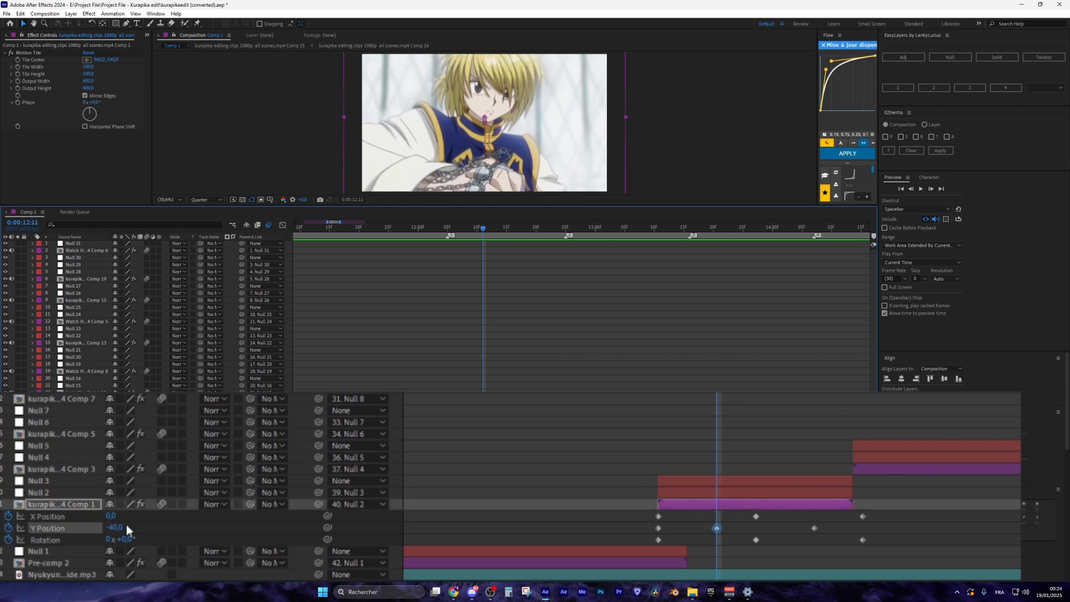
Set the 12:21 Y Position keyframe to 20
{"action": "key", "text": "j"}
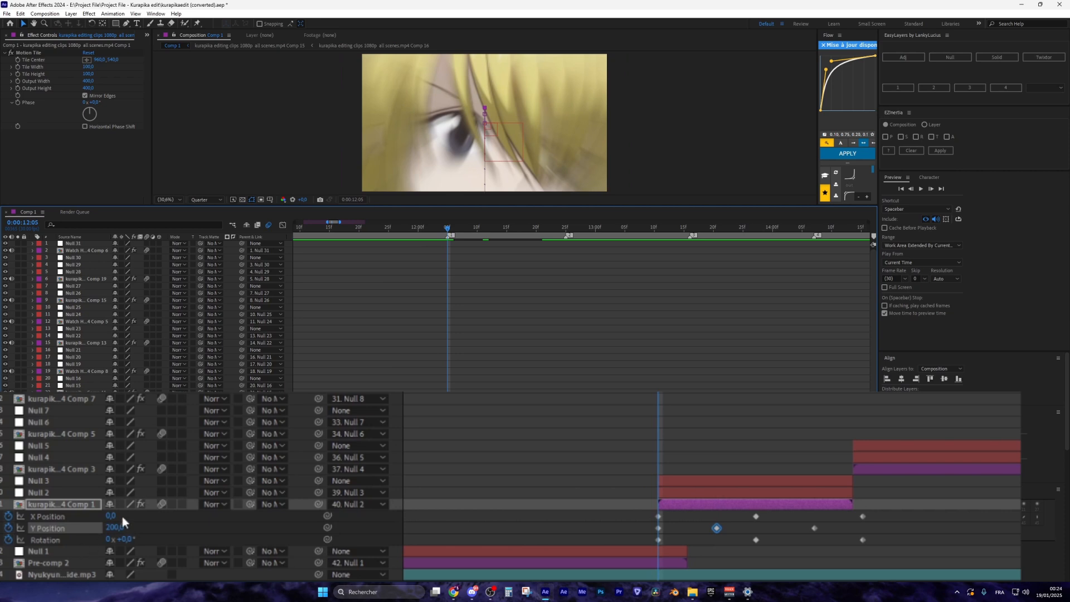
{"action": "left_click_drag", "start_coordinate": [484, 230], "coordinate": [541, 228]}
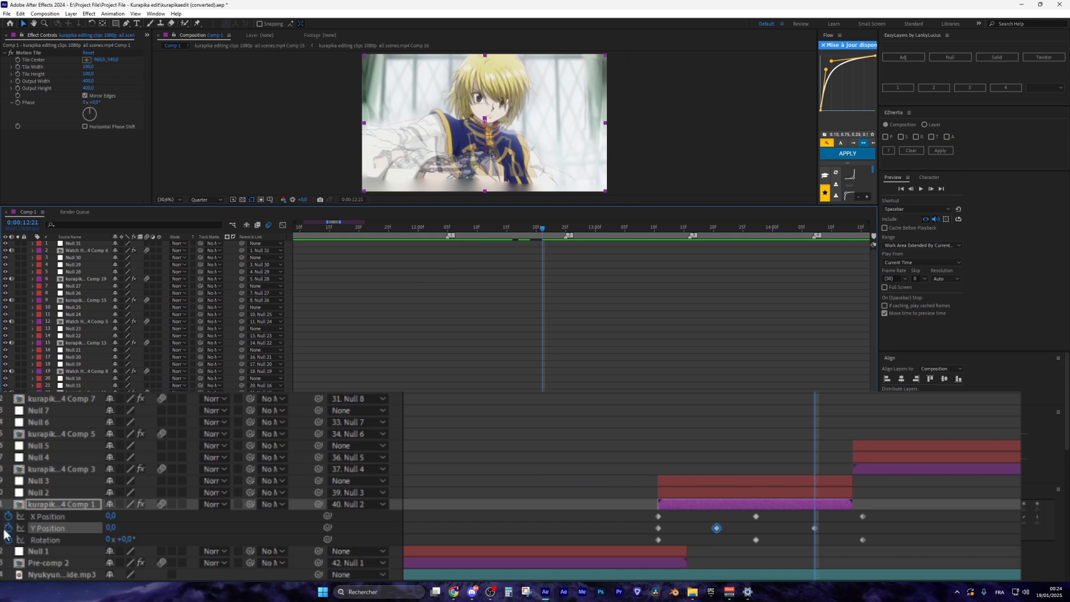
{"action": "left_click", "coordinate": [200, 518]}
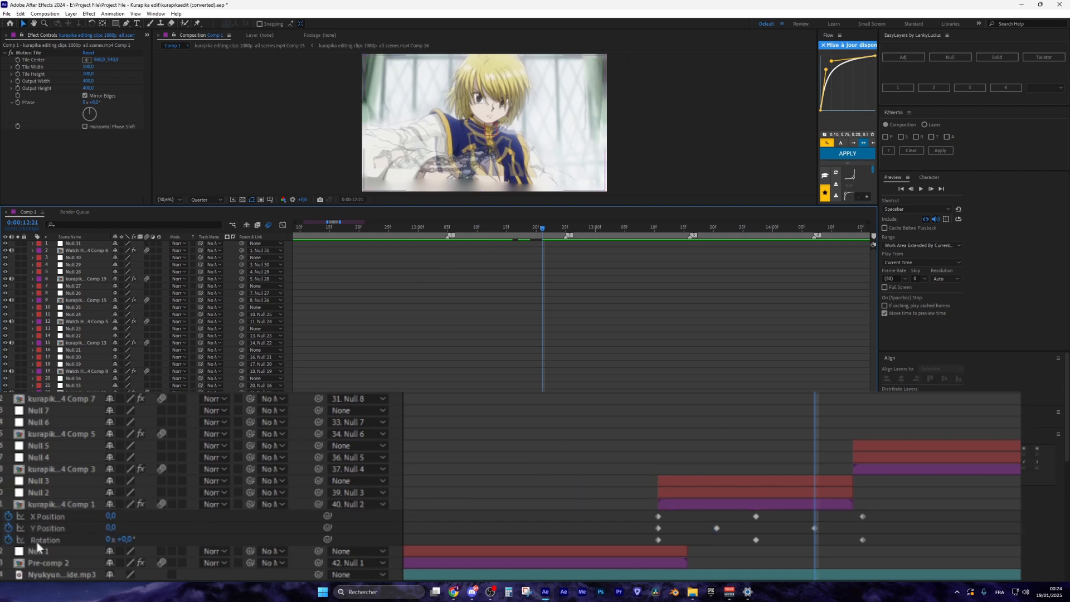
{"action": "left_click", "coordinate": [110, 529]}
{"action": "type", "text": "20"}
{"action": "key", "text": "Return"}
Add a Y Position keyframe of 0 at 13:01, preview the shake, and return to 12:05
{"action": "left_click", "coordinate": [600, 234]}
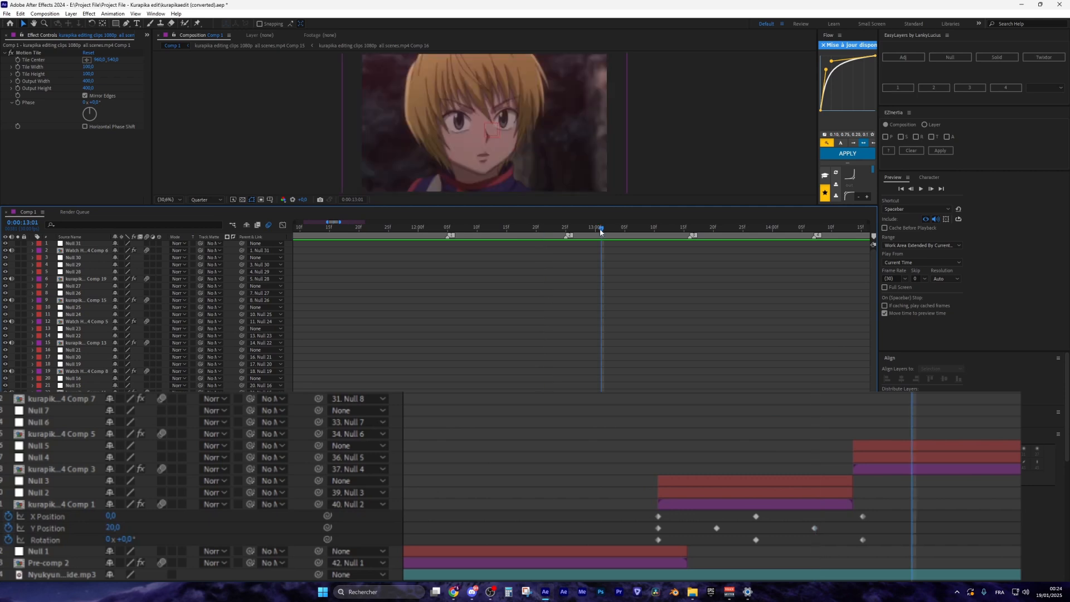
{"action": "left_click", "coordinate": [112, 527]}
{"action": "type", "text": "0"}
{"action": "key", "text": "Return"}
{"action": "left_click_drag", "start_coordinate": [561, 227], "coordinate": [441, 227]}
{"action": "key", "text": "space"}
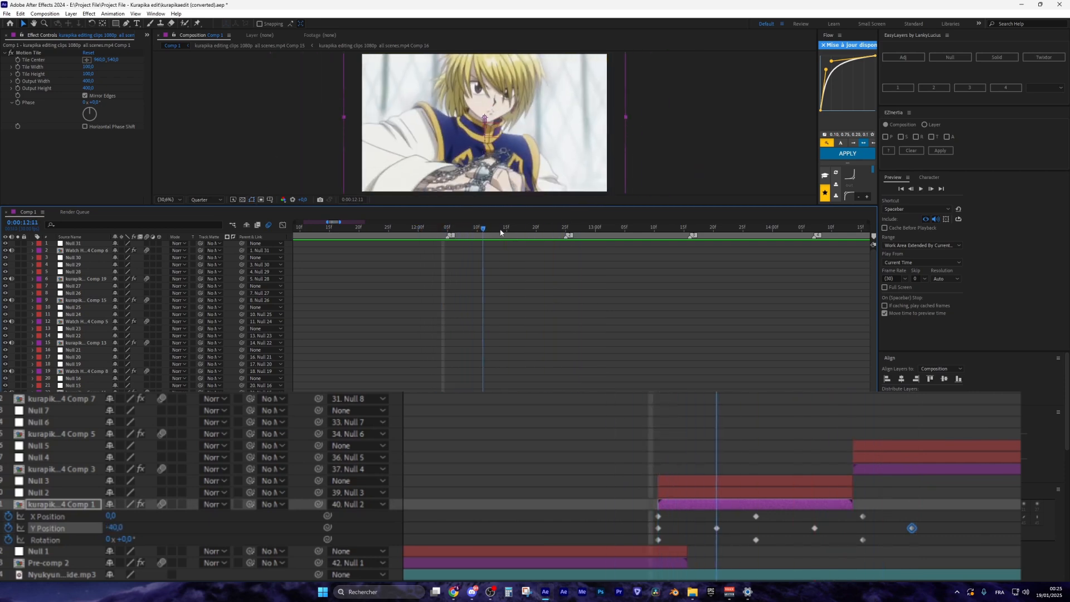
{"action": "key", "text": "space"}
{"action": "key", "text": "Page_Down"}
{"action": "left_click", "coordinate": [140, 520]}
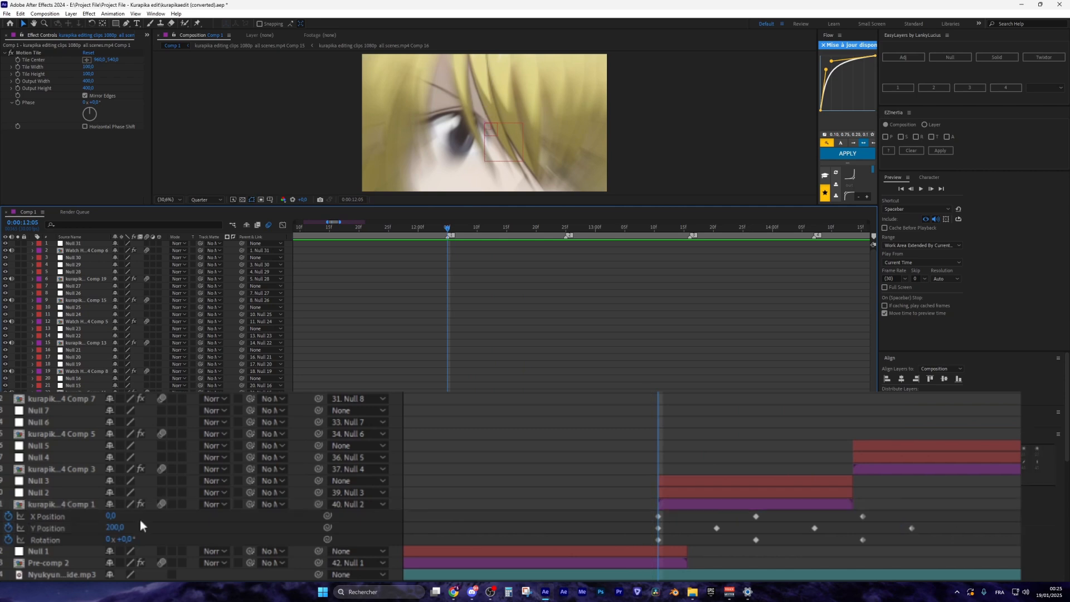
{"action": "left_click", "coordinate": [111, 516]}
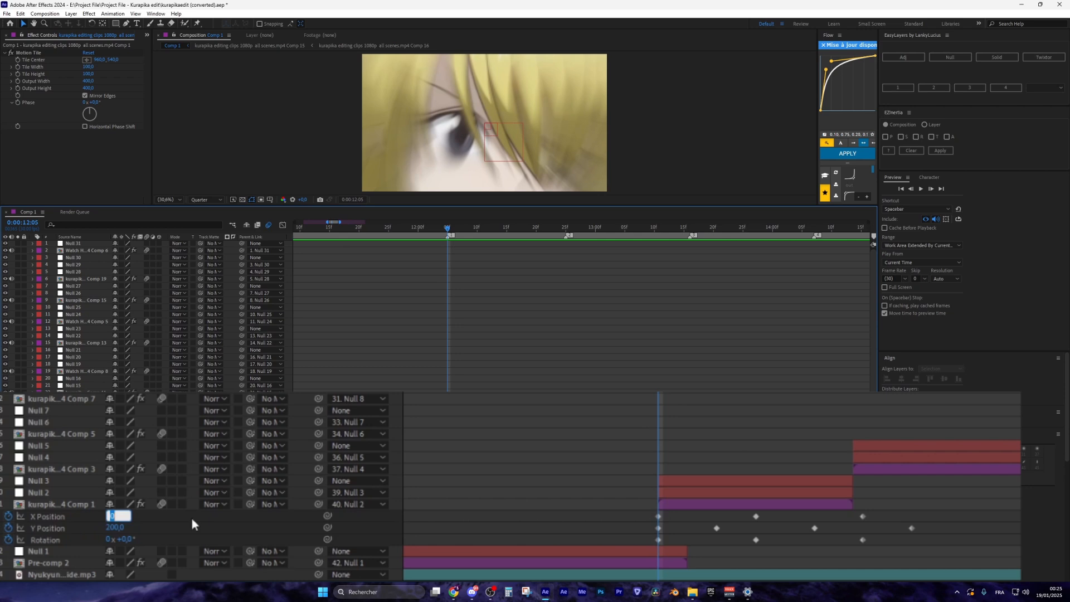
Set X Position to 30 at 12:05 and -10 at 12:15
{"action": "type", "text": "30"}
{"action": "key", "text": "Return"}
{"action": "key", "text": "shift+Page_Down"}
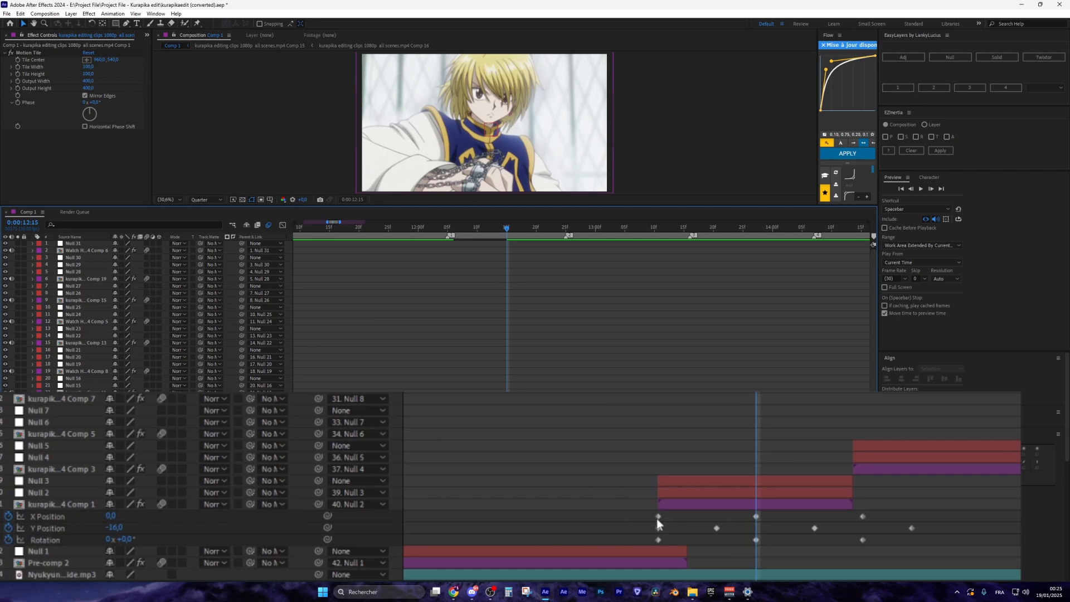
{"action": "left_click", "coordinate": [755, 516]}
{"action": "left_click", "coordinate": [112, 516]}
{"action": "type", "text": "-10"}
{"action": "key", "text": "Return"}
{"action": "key", "text": "shift+Up"}
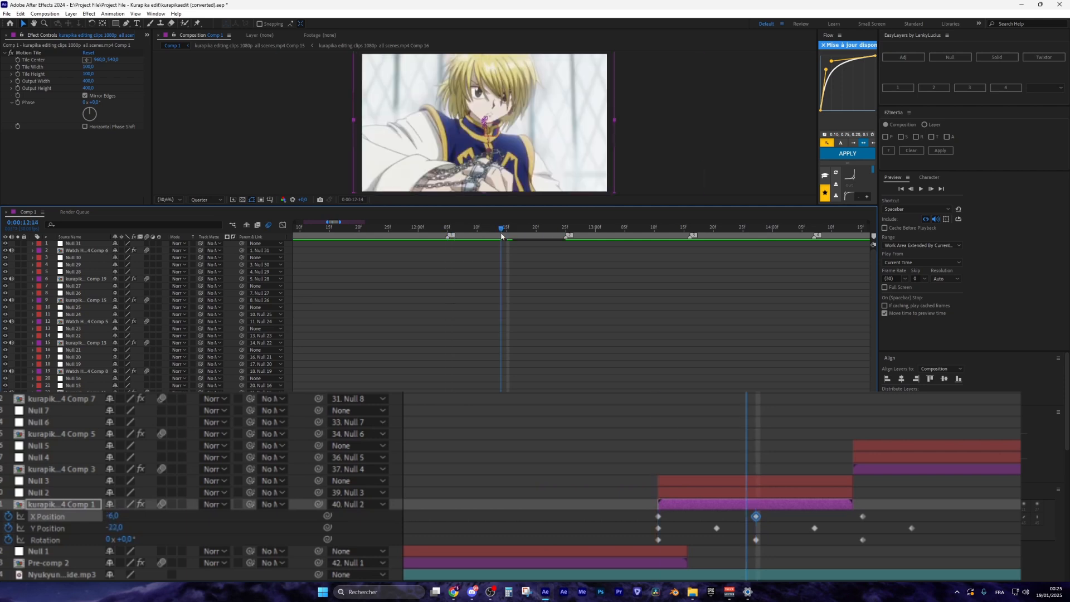
{"action": "key", "text": "k"}
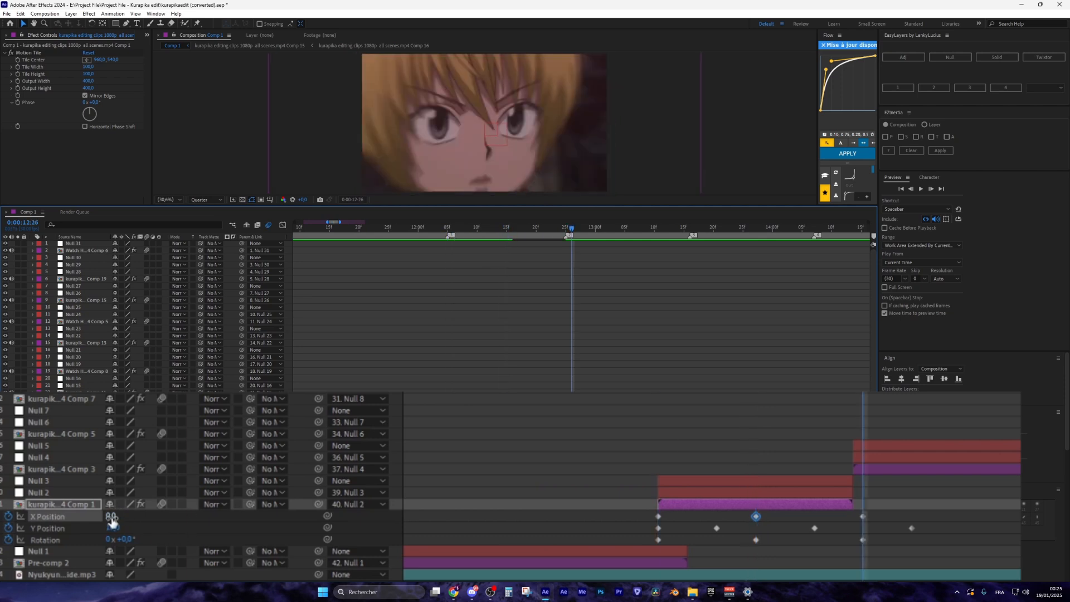
Set the 12:05 Rotation keyframe to 3° after trying 4°
{"action": "left_click", "coordinate": [448, 229]}
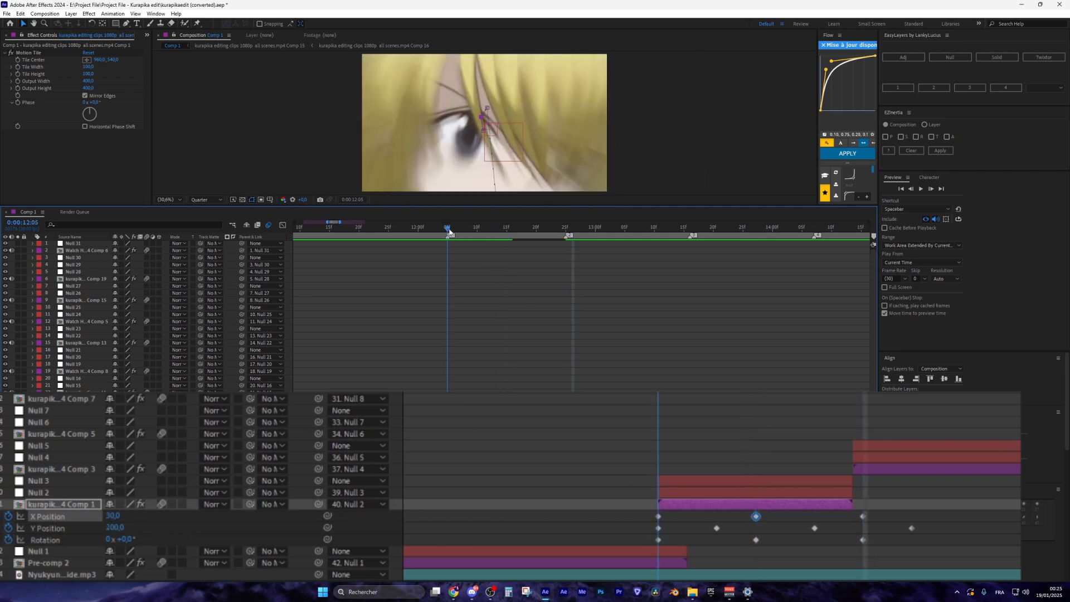
{"action": "left_click", "coordinate": [642, 537]}
{"action": "left_click", "coordinate": [131, 540]}
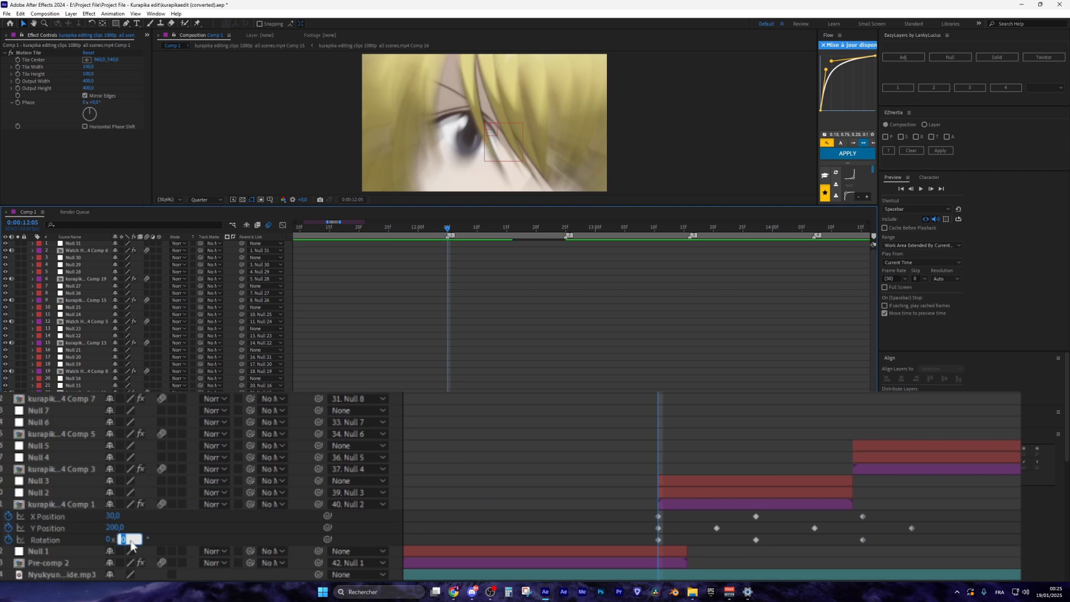
{"action": "type", "text": "4"}
{"action": "key", "text": "Return"}
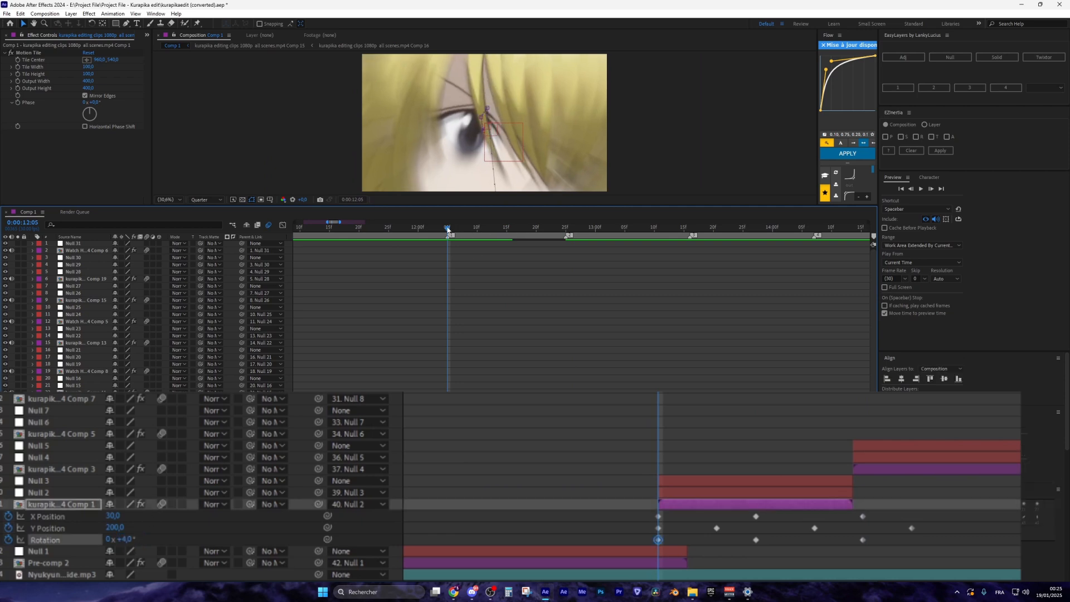
{"action": "mouse_move", "coordinate": [448, 229]}
{"action": "left_mouse_down"}
{"action": "mouse_move", "coordinate": [482, 229]}
{"action": "mouse_move", "coordinate": [448, 229]}
{"action": "left_mouse_up"}
{"action": "left_click", "coordinate": [543, 523]}
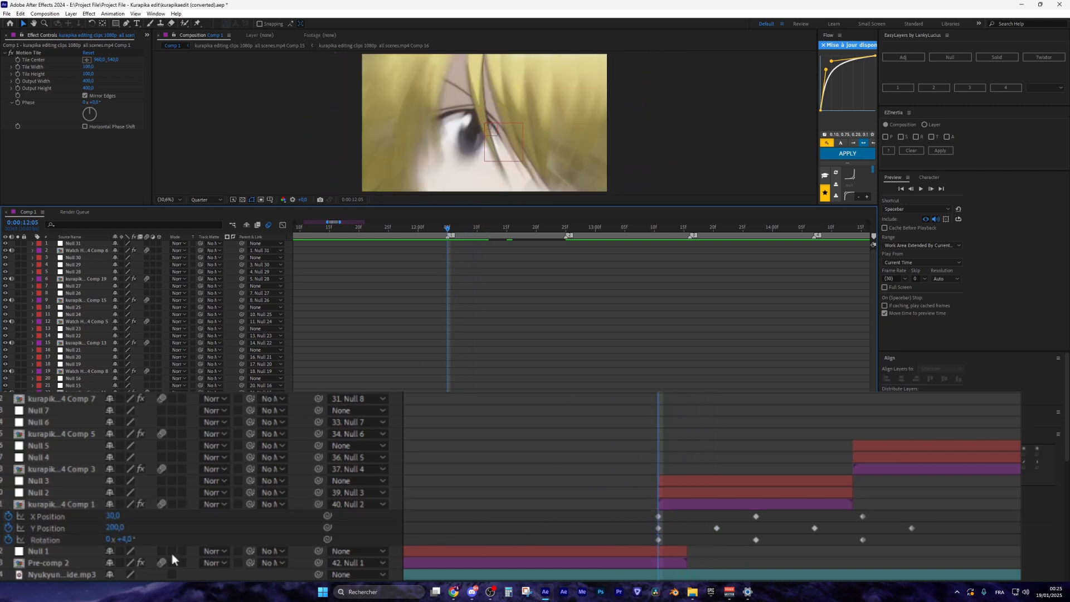
{"action": "left_click", "coordinate": [123, 538]}
{"action": "type", "text": "3"}
{"action": "key", "text": "Return"}
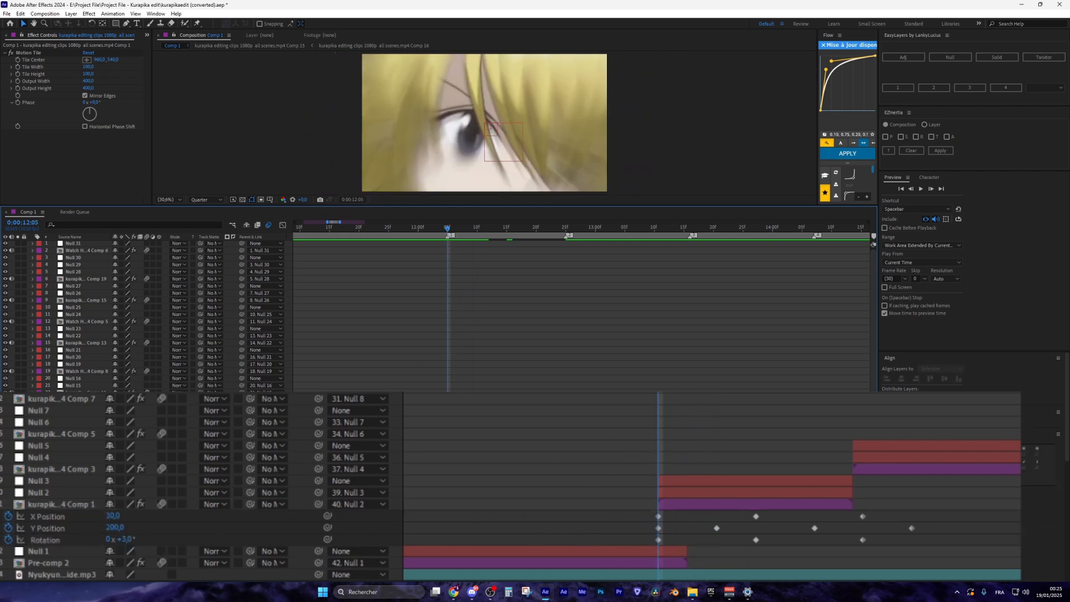
Set the 12:15 Rotation keyframe to -2° and preview the shake
{"action": "left_click", "coordinate": [2, 539]}
{"action": "left_click", "coordinate": [123, 540]}
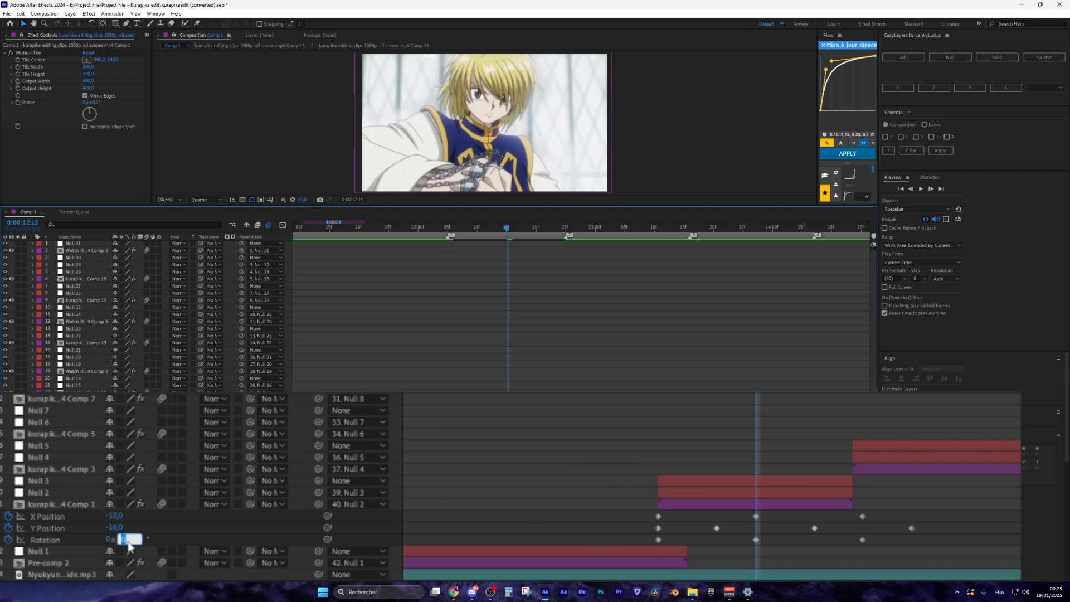
{"action": "type", "text": "-2"}
{"action": "key", "text": "Return"}
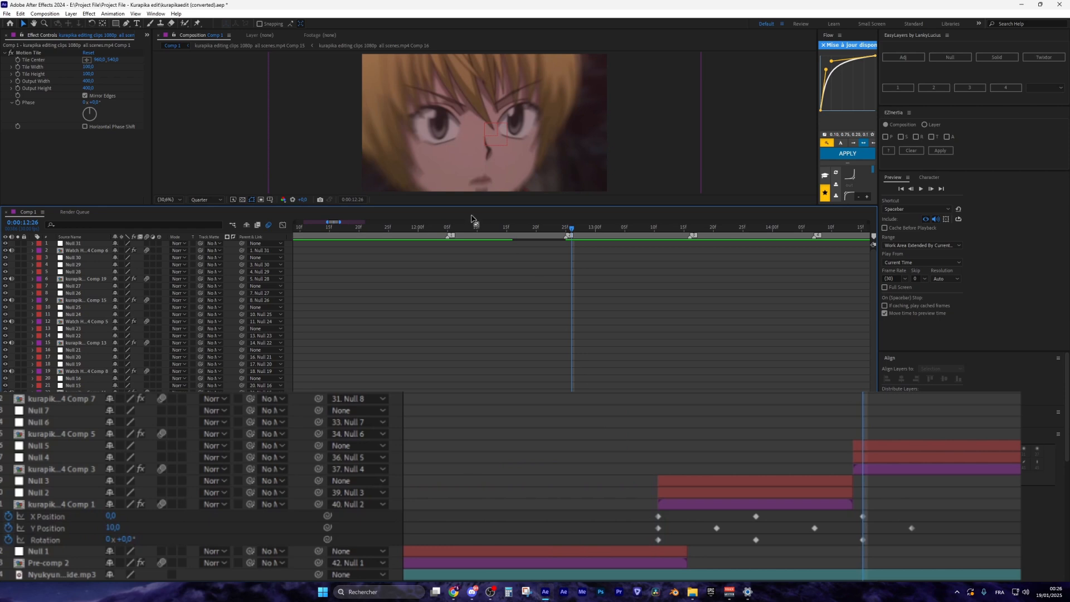
{"action": "left_click", "coordinate": [446, 228]}
{"action": "key", "text": "space"}
{"action": "left_click_drag", "start_coordinate": [448, 228], "coordinate": [507, 234]}
Select all of layer 41's position and rotation keyframes and apply Easy Ease
{"action": "left_click", "coordinate": [738, 510]}
{"action": "left_click_drag", "start_coordinate": [937, 512], "coordinate": [627, 540]}
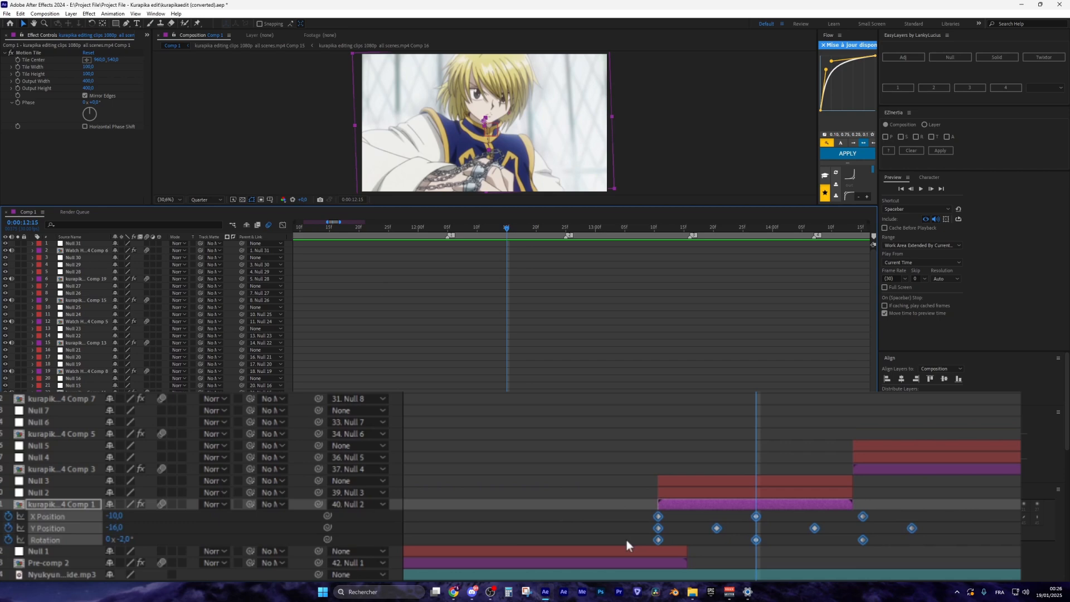
{"action": "key", "text": "F9"}
Scrub through the shake from 12:05 to 12:25, where the next clip starts
{"action": "left_click", "coordinate": [447, 228]}
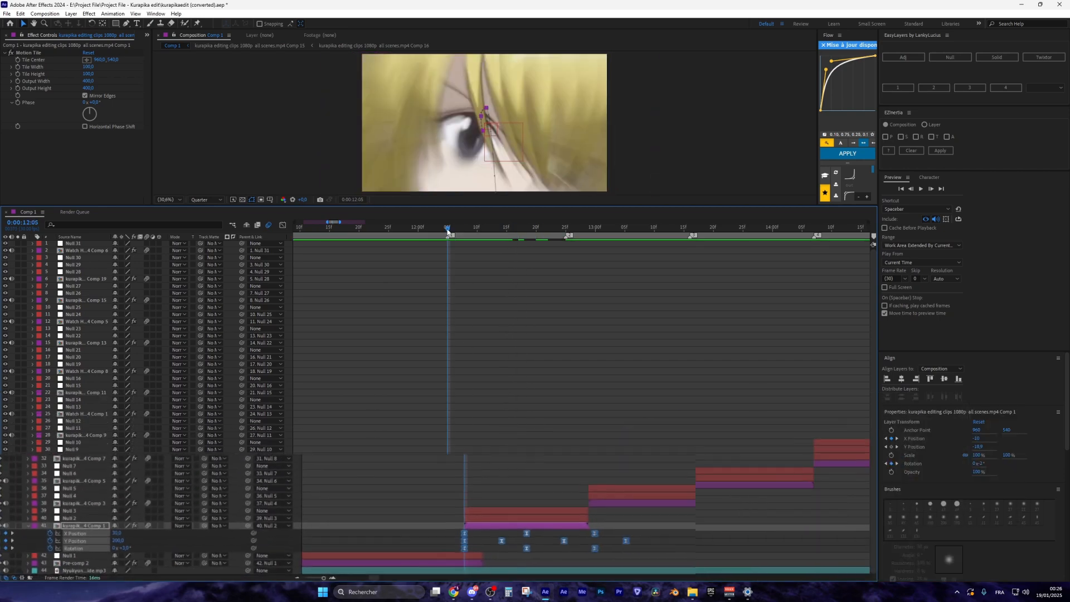
{"action": "left_click_drag", "start_coordinate": [447, 229], "coordinate": [506, 229]}
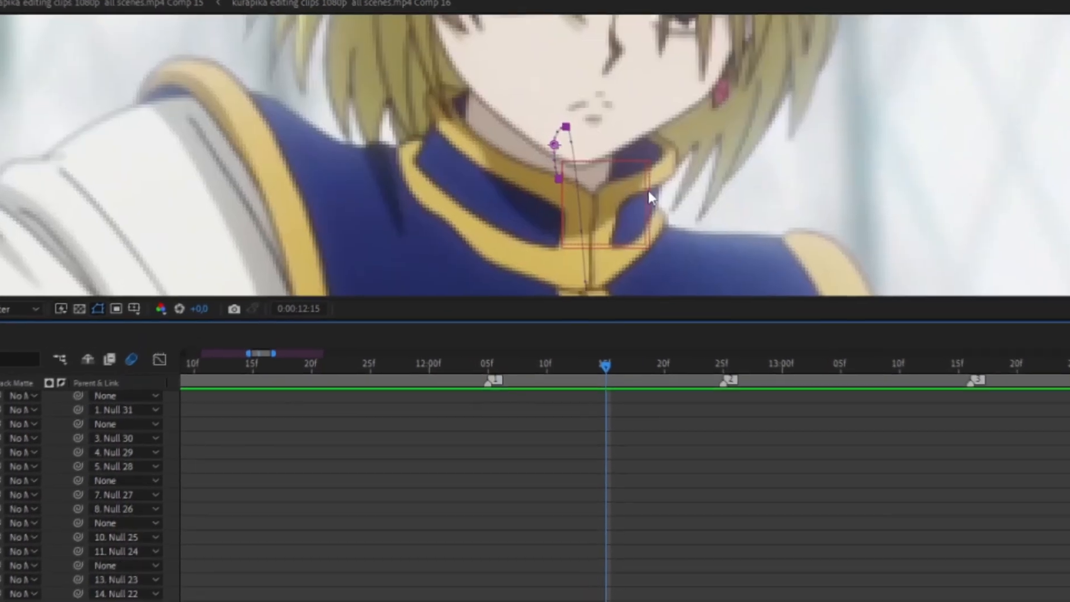
{"action": "left_click_drag", "start_coordinate": [649, 192], "coordinate": [601, 134]}
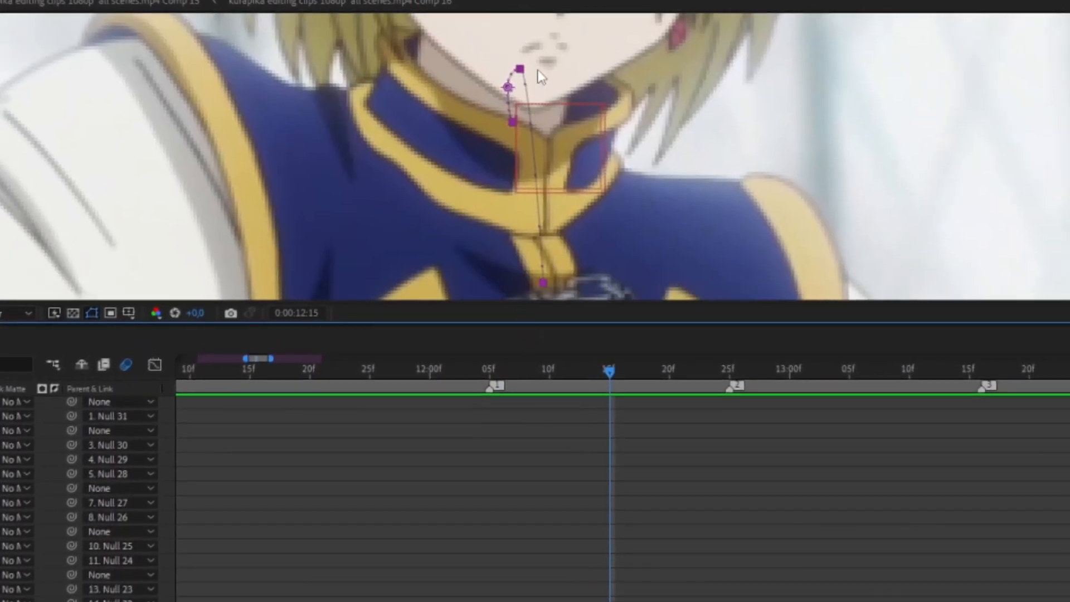
{"action": "left_click", "coordinate": [551, 375]}
{"action": "left_click_drag", "start_coordinate": [551, 372], "coordinate": [668, 373]}
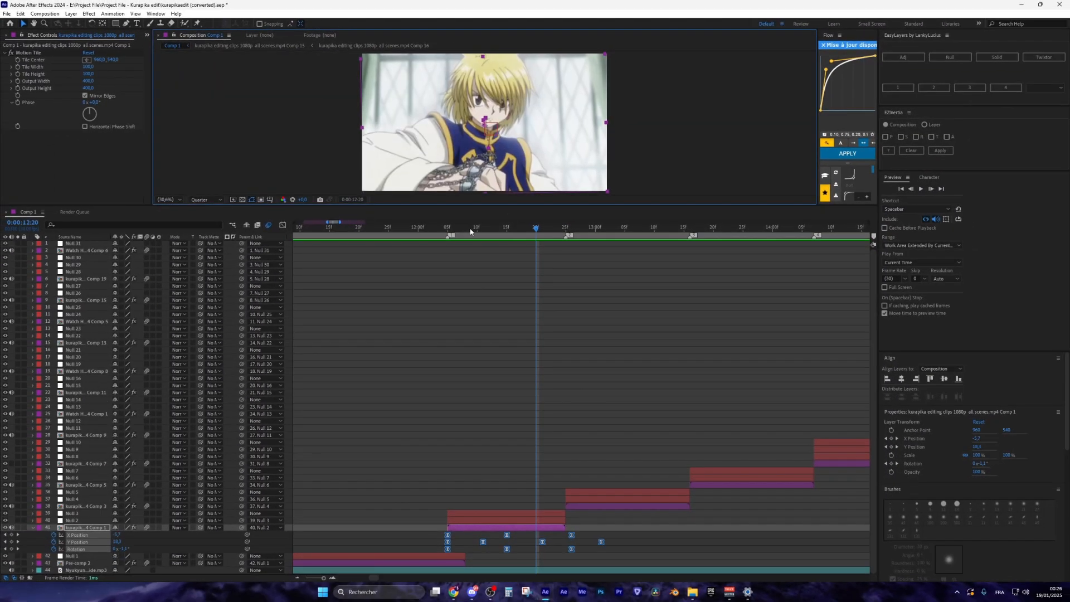
{"action": "left_click_drag", "start_coordinate": [471, 231], "coordinate": [567, 230]}
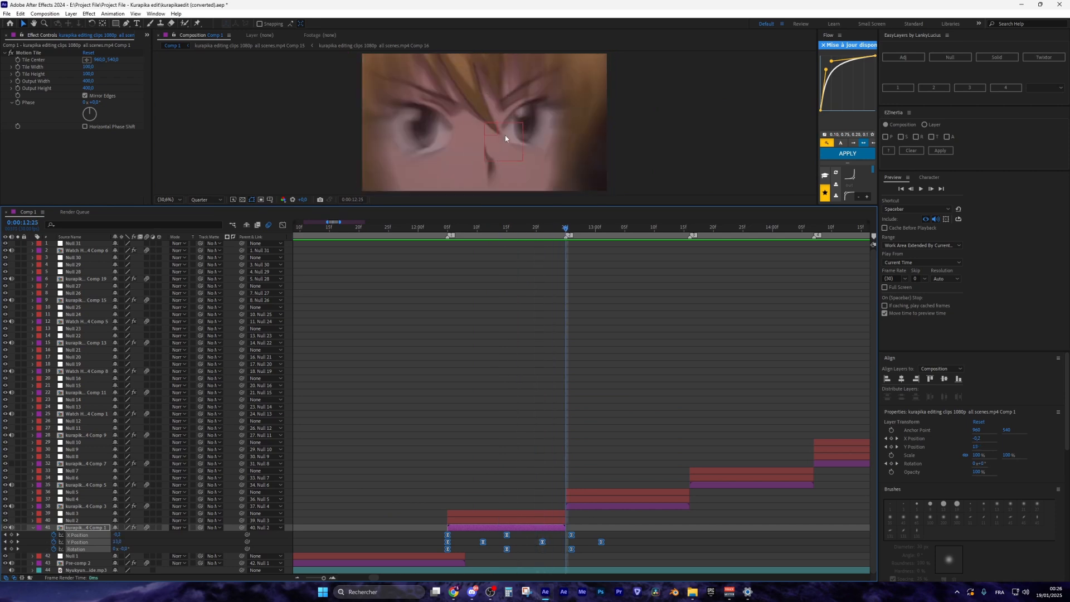
Select layer 38 and reveal its Position and Rotation properties
{"action": "left_click", "coordinate": [593, 507]}
{"action": "mouse_move", "coordinate": [580, 446]}
{"action": "left_mouse_down"}
{"action": "mouse_move", "coordinate": [413, 435]}
{"action": "mouse_move", "coordinate": [595, 446]}
{"action": "left_mouse_up"}
{"action": "key", "text": "p"}
{"action": "key", "text": "shift+r"}
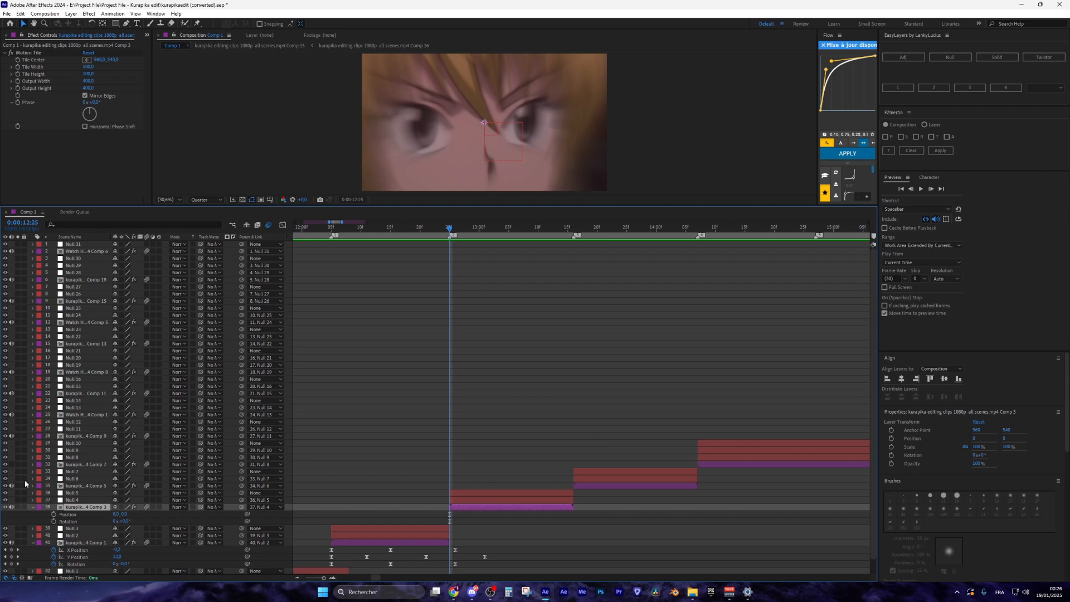
Separate layer 38's Position into X and Y, and enable keyframing for Y Position and Rotation
{"action": "right_click", "coordinate": [65, 514]}
{"action": "left_click", "coordinate": [84, 411]}
{"action": "scroll", "coordinate": [54, 495], "scroll_direction": "down", "scroll_amount": 1}
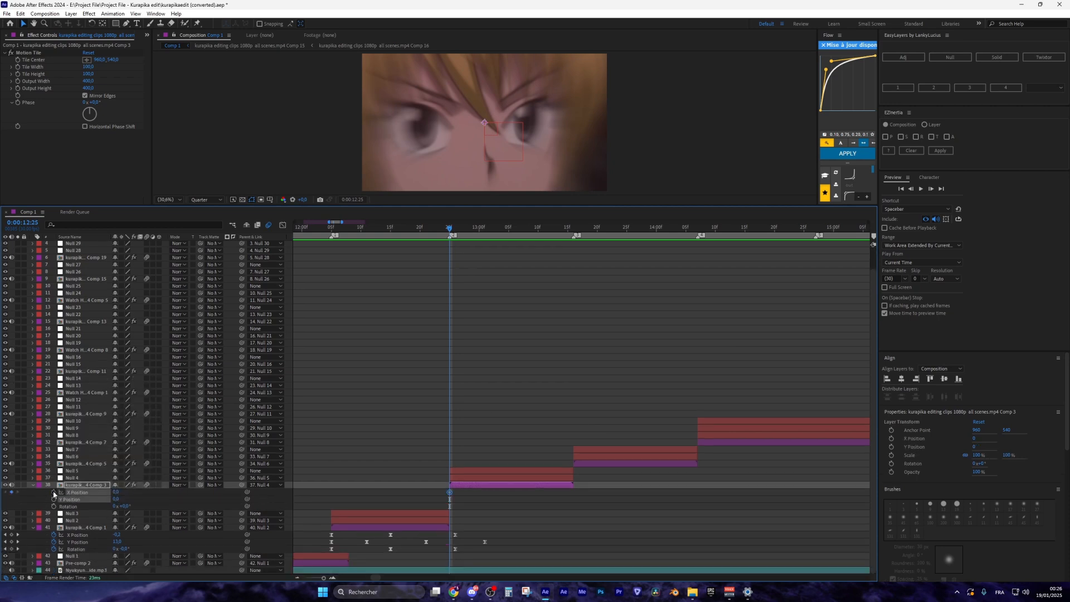
{"action": "left_click", "coordinate": [54, 499]}
{"action": "left_click", "coordinate": [53, 506]}
Realign layer 41's shake keyframes so they start at 12:05
{"action": "left_click", "coordinate": [470, 491]}
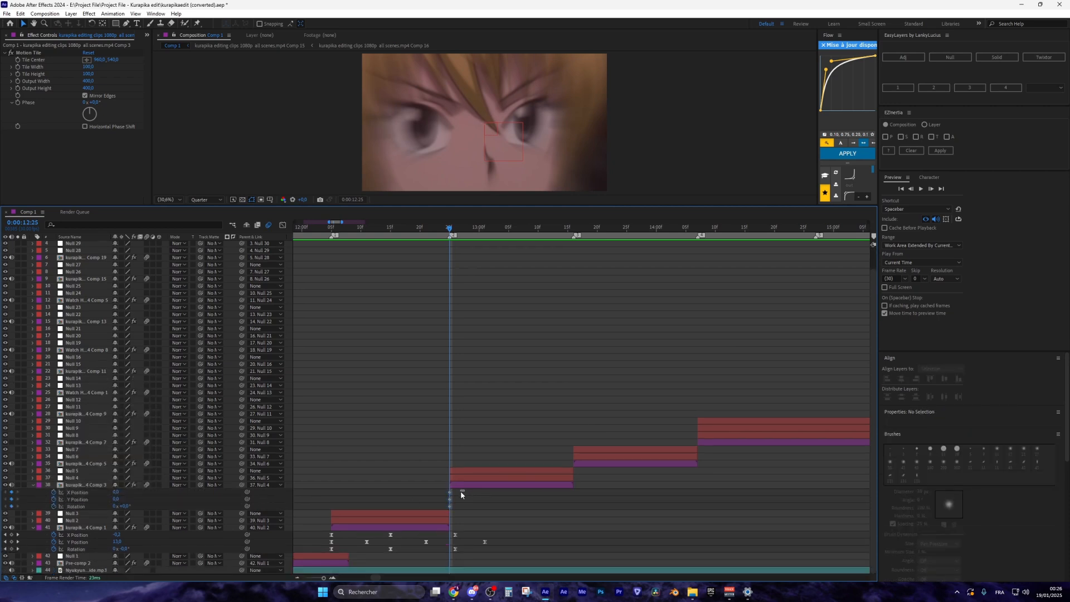
{"action": "left_click", "coordinate": [332, 227]}
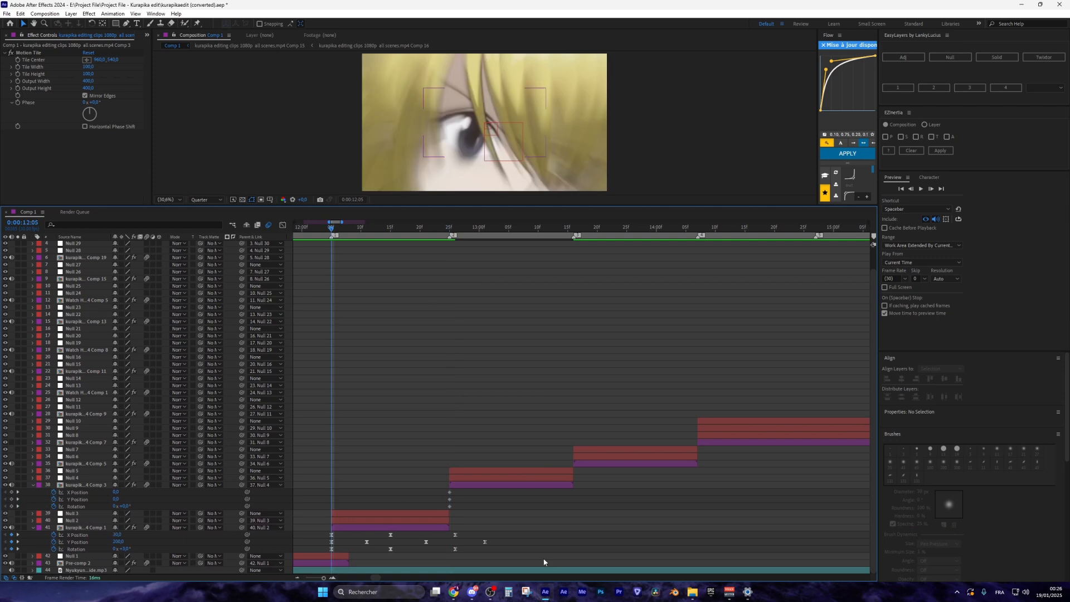
{"action": "left_click_drag", "start_coordinate": [544, 561], "coordinate": [327, 537]}
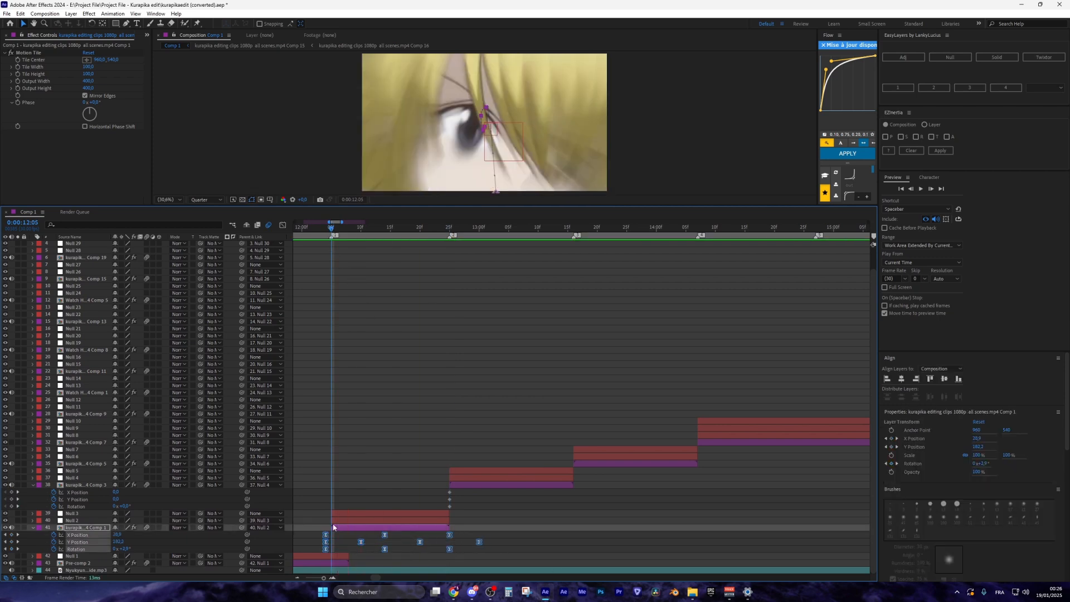
{"action": "left_click_drag", "start_coordinate": [327, 537], "coordinate": [333, 537]}
{"action": "left_click", "coordinate": [467, 560]}
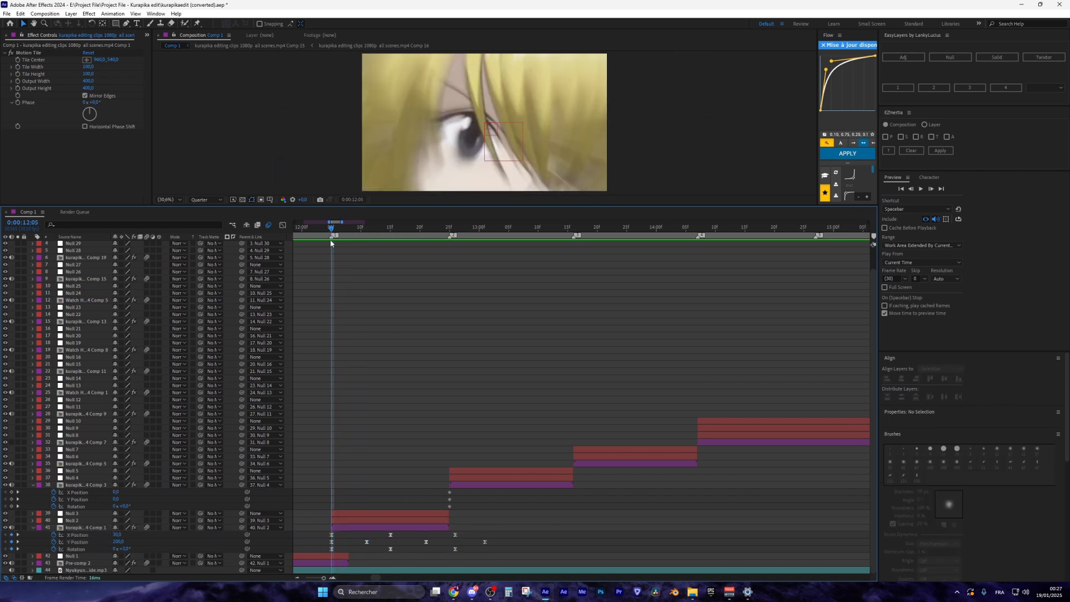
Add layer 38 keyframes: Y at 13:00, X and Rotation at 13:06, Y at 13:12
{"action": "left_click", "coordinate": [450, 227]}
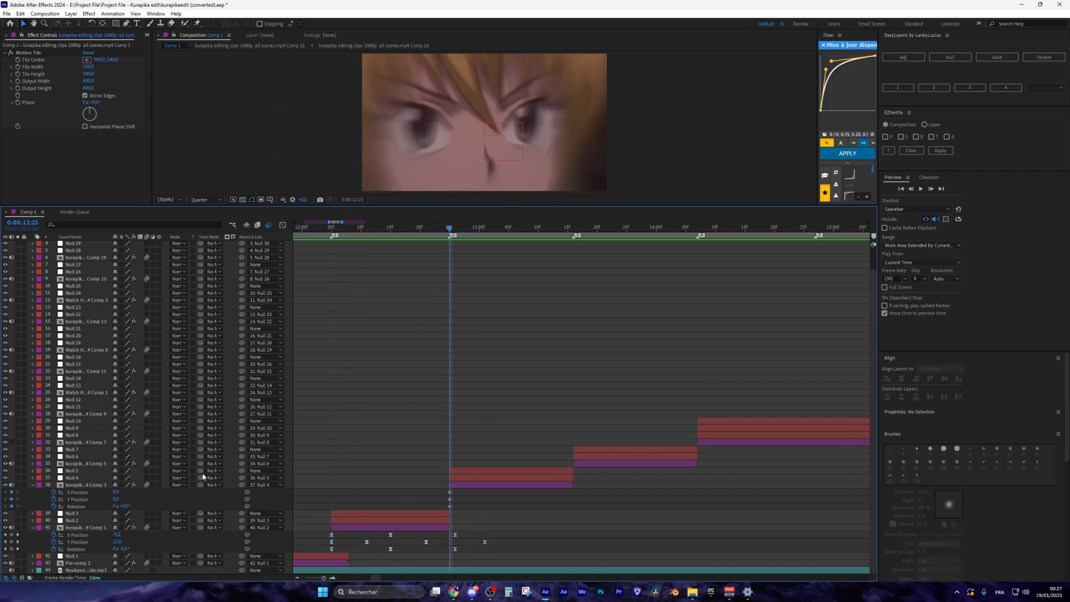
{"action": "key", "text": "Page_Down"}
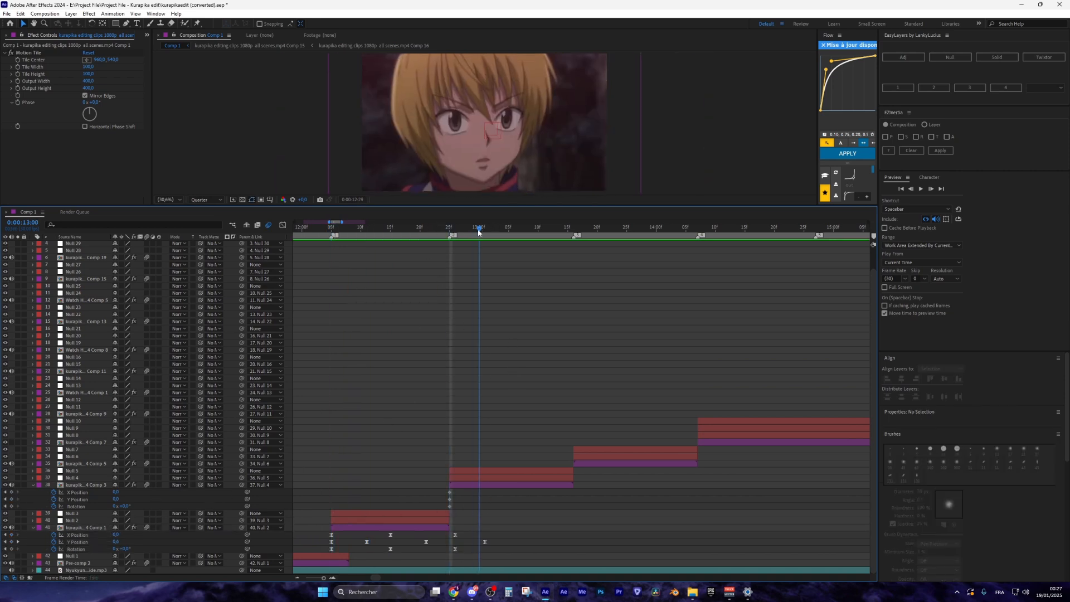
{"action": "left_click", "coordinate": [11, 499]}
{"action": "key", "text": "Page_Down"}
{"action": "key", "text": "Page_Down"}
{"action": "key", "text": "Page_Down"}
{"action": "key", "text": "Page_Down"}
{"action": "key", "text": "Page_Down"}
{"action": "key", "text": "Page_Down"}
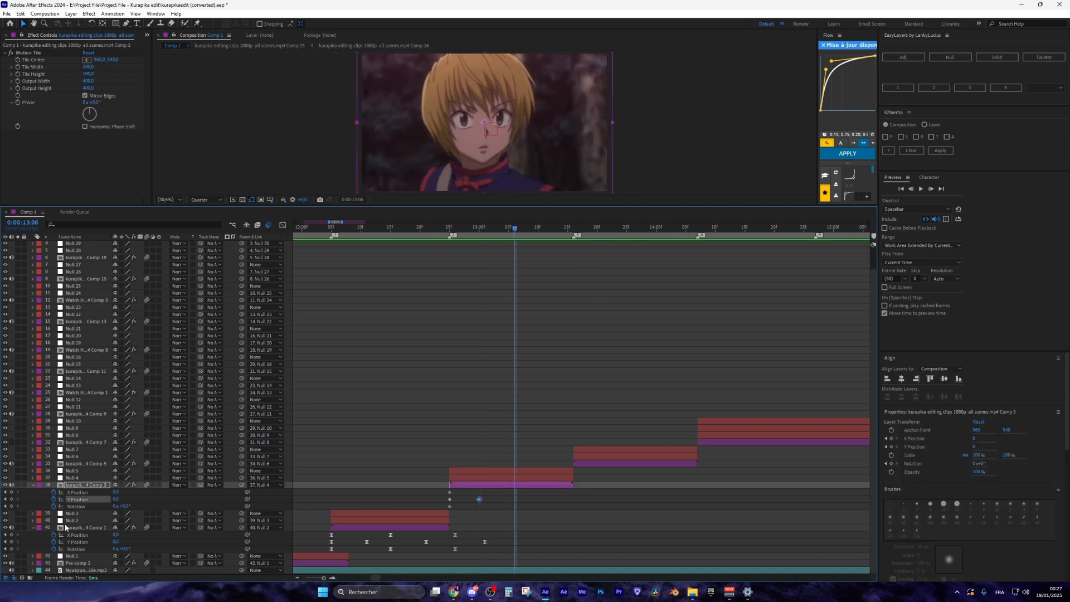
{"action": "left_click", "coordinate": [11, 492]}
{"action": "left_click", "coordinate": [11, 506]}
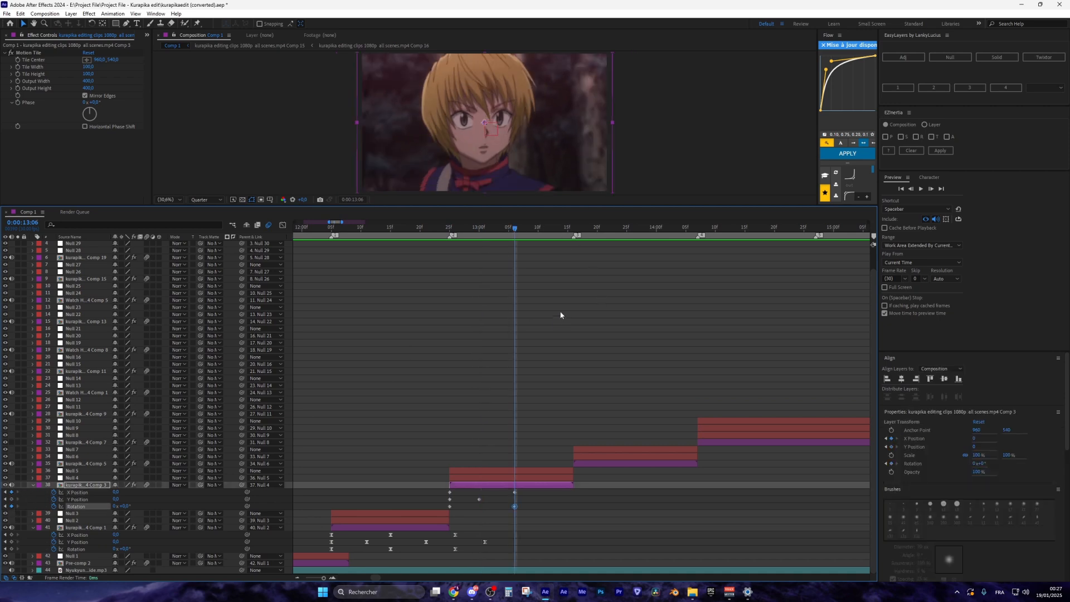
{"action": "key", "text": "Page_Down"}
{"action": "key", "text": "Page_Down"}
{"action": "key", "text": "Page_Down"}
{"action": "key", "text": "Page_Down"}
{"action": "key", "text": "Page_Down"}
{"action": "key", "text": "Page_Down"}
{"action": "left_click", "coordinate": [11, 498]}
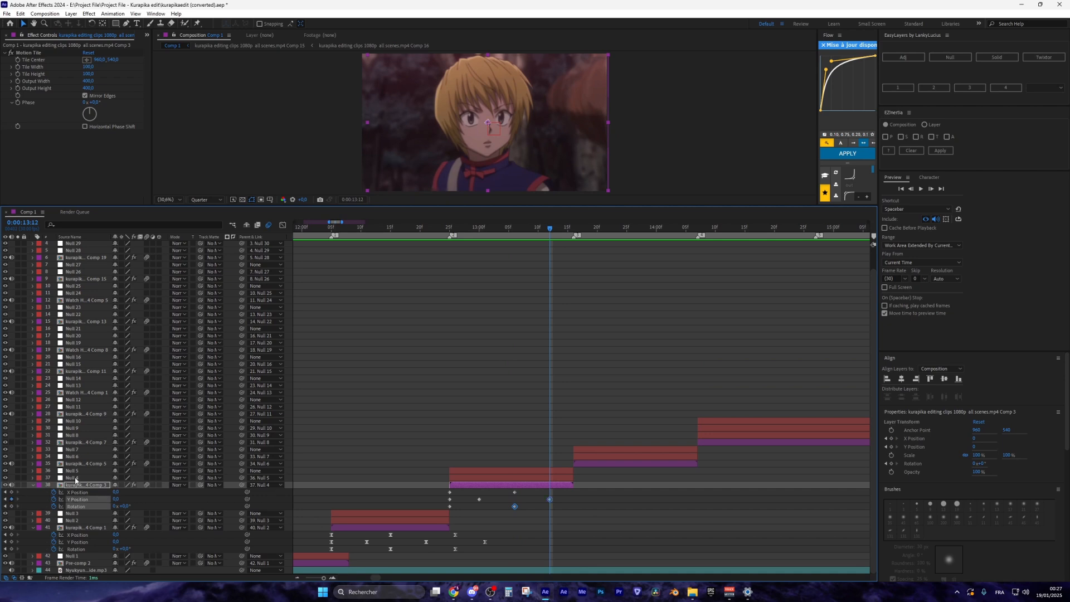
Add X and Rotation keyframes at 13:16 and a Y Position keyframe at 13:21
{"action": "left_click", "coordinate": [578, 230]}
{"action": "key", "text": "Page_Up"}
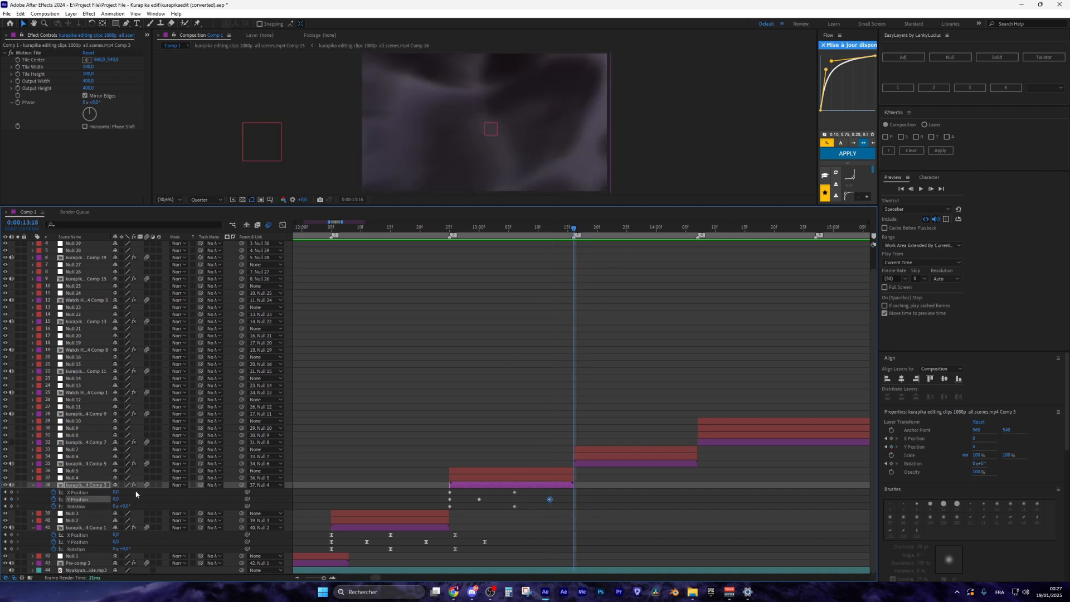
{"action": "left_click", "coordinate": [11, 492]}
{"action": "left_click", "coordinate": [11, 506]}
{"action": "left_click", "coordinate": [604, 229]}
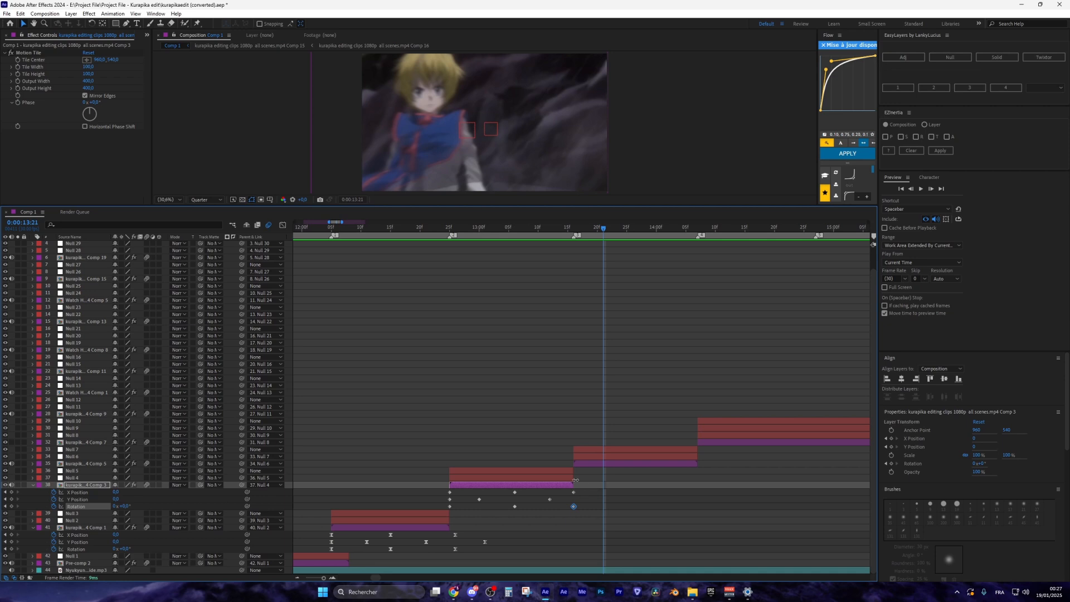
{"action": "left_click_drag", "start_coordinate": [574, 231], "coordinate": [605, 231]}
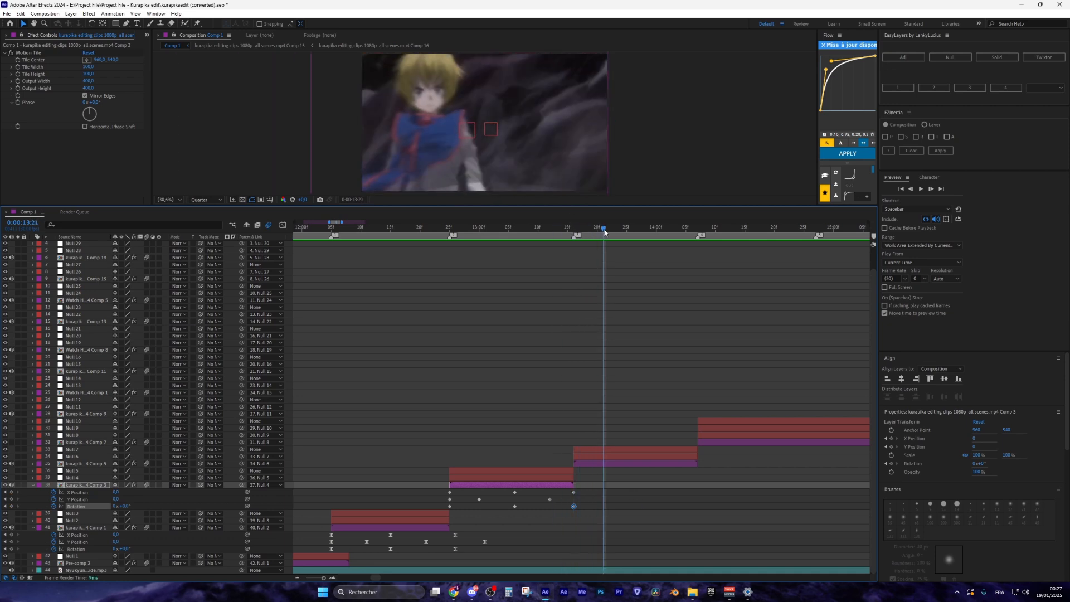
{"action": "left_click", "coordinate": [11, 499]}
Set layer 38's Y Position to -200 at 12:25 and 40 at 13:00
{"action": "key", "text": "i"}
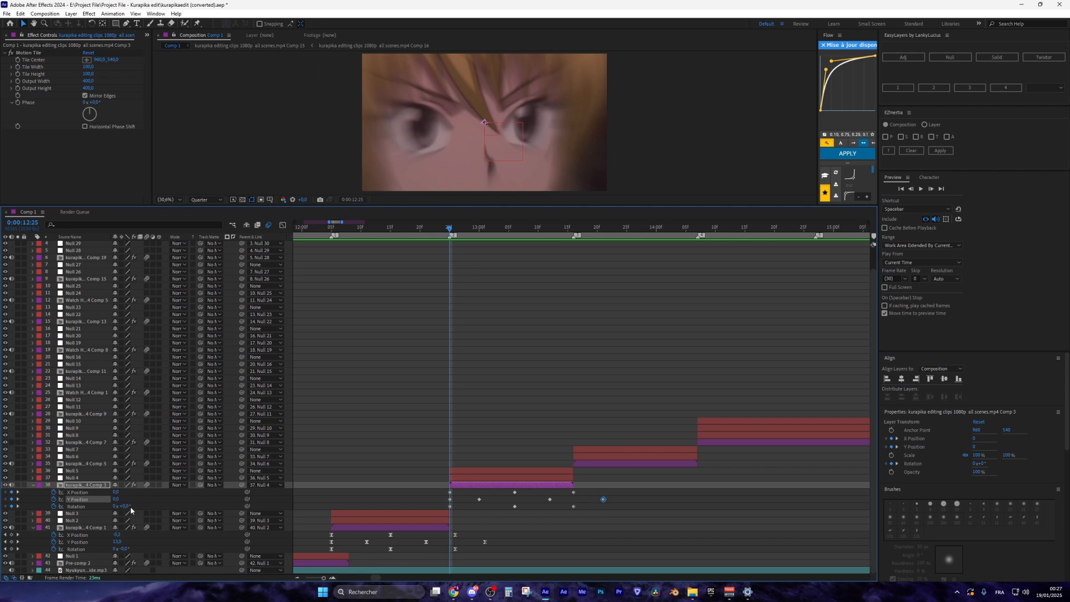
{"action": "left_click", "coordinate": [117, 499]}
{"action": "key", "text": "Return"}
{"action": "left_click", "coordinate": [119, 499]}
{"action": "type", "text": "-2"}
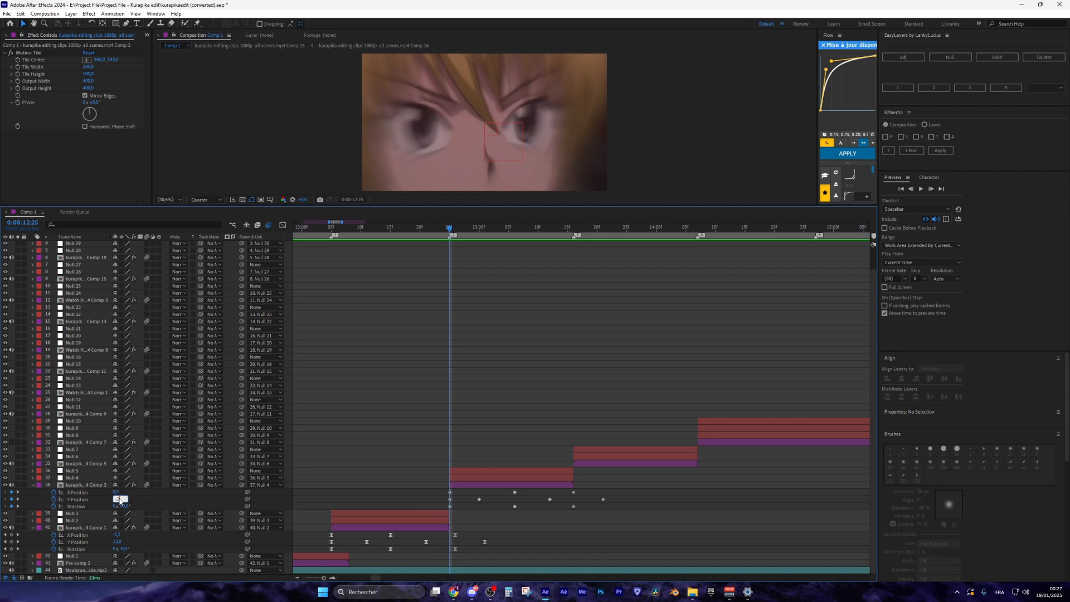
{"action": "type", "text": "00"}
{"action": "key", "text": "Return"}
{"action": "left_click", "coordinate": [18, 499]}
{"action": "left_click", "coordinate": [118, 499]}
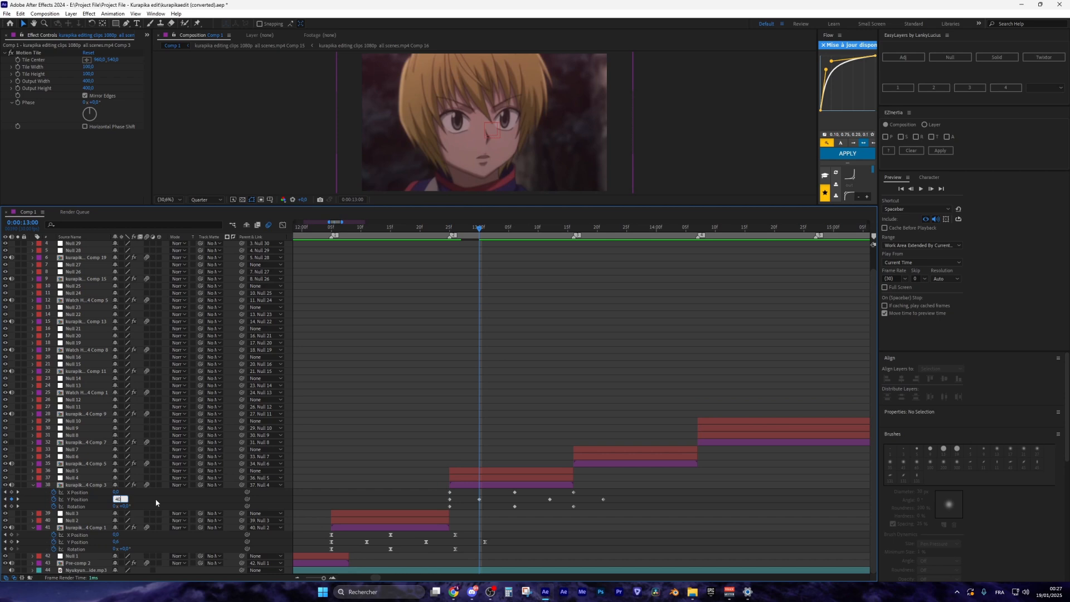
{"action": "type", "text": "40"}
{"action": "key", "text": "Return"}
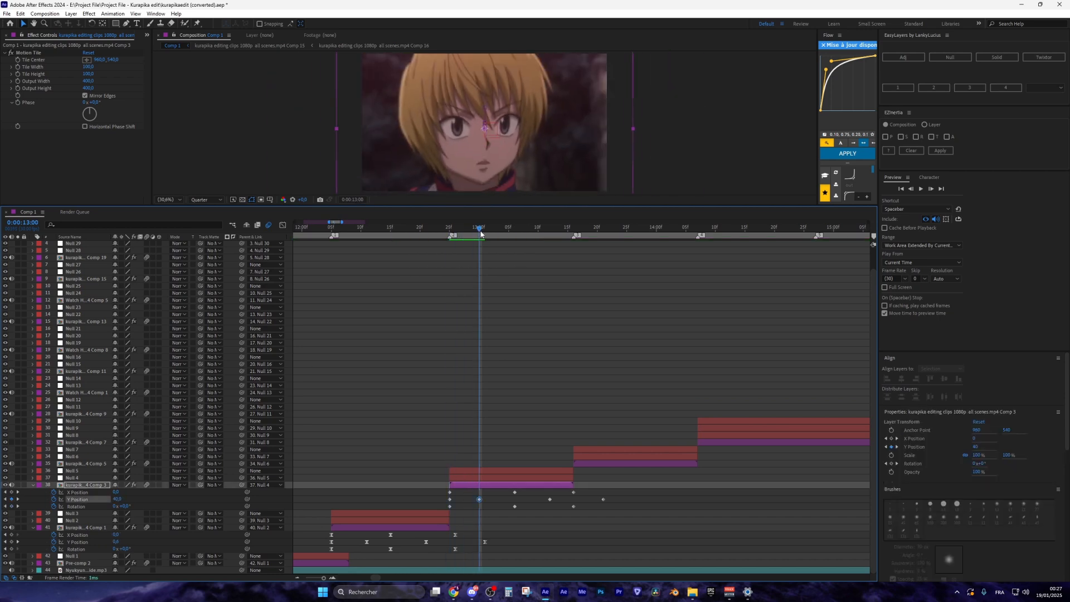
Set Y Position -20 at 13:12, and X Position 20 at 12:25 and -10 at 13:06
{"action": "left_click", "coordinate": [18, 499]}
{"action": "left_click", "coordinate": [118, 500]}
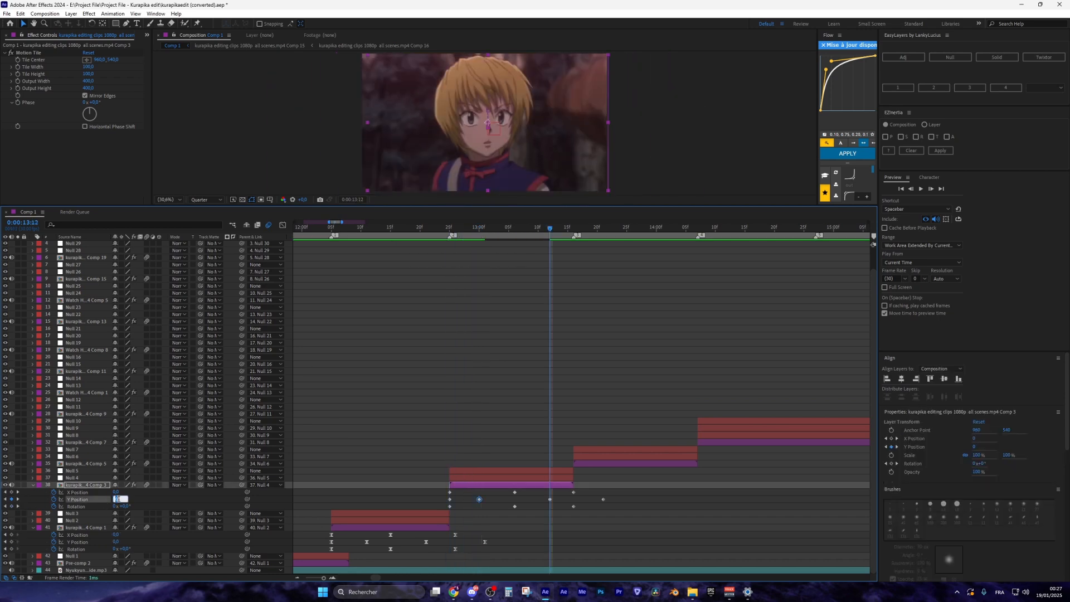
{"action": "type", "text": "-20"}
{"action": "left_click_drag", "start_coordinate": [597, 226], "coordinate": [449, 226]}
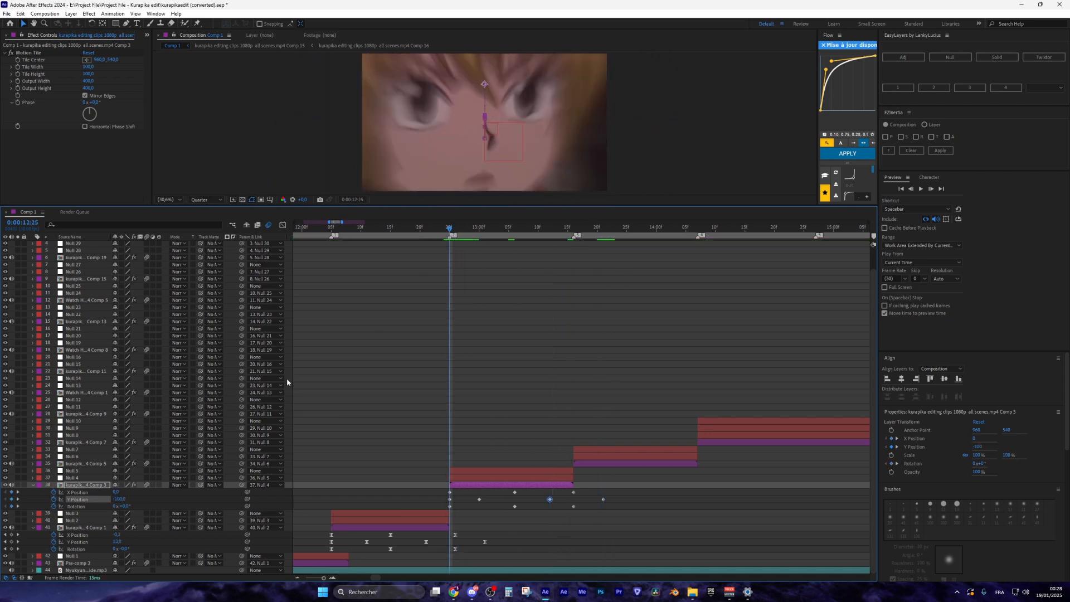
{"action": "left_click", "coordinate": [118, 493]}
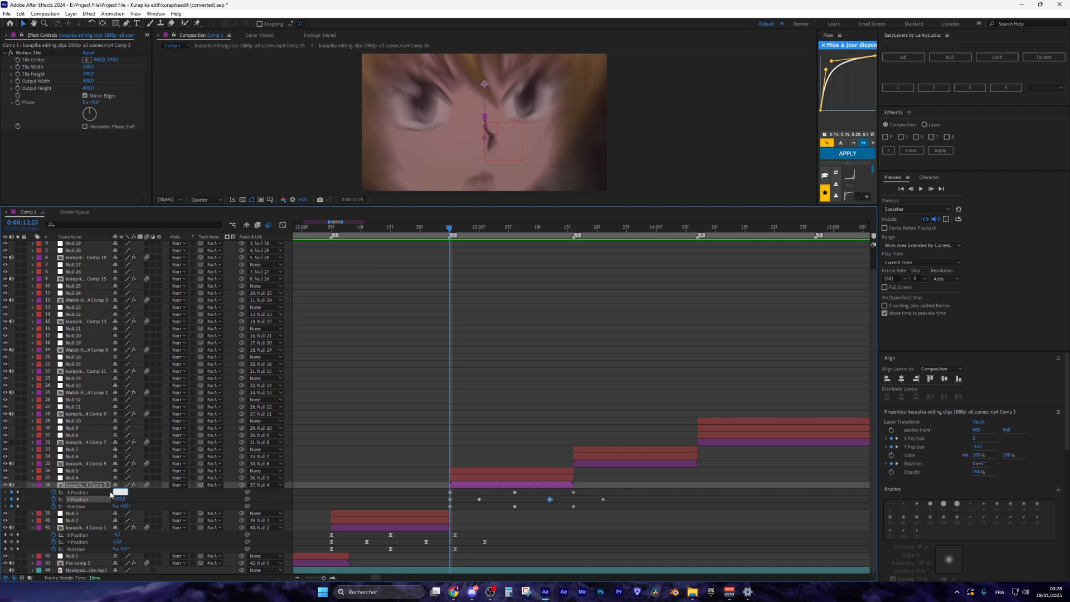
{"action": "type", "text": "20"}
{"action": "left_click", "coordinate": [18, 506]}
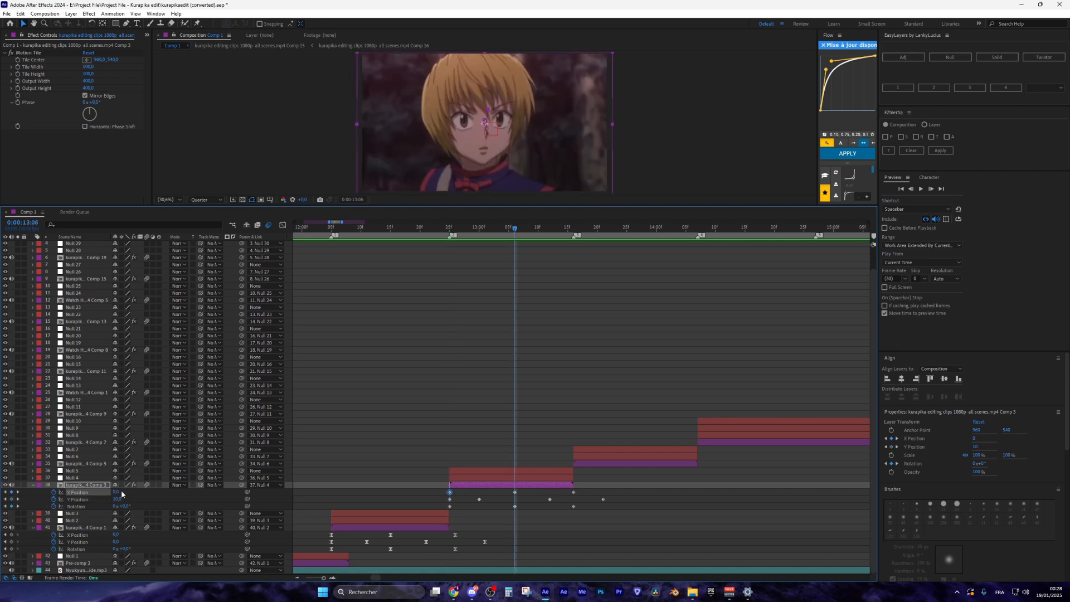
{"action": "left_click", "coordinate": [117, 492]}
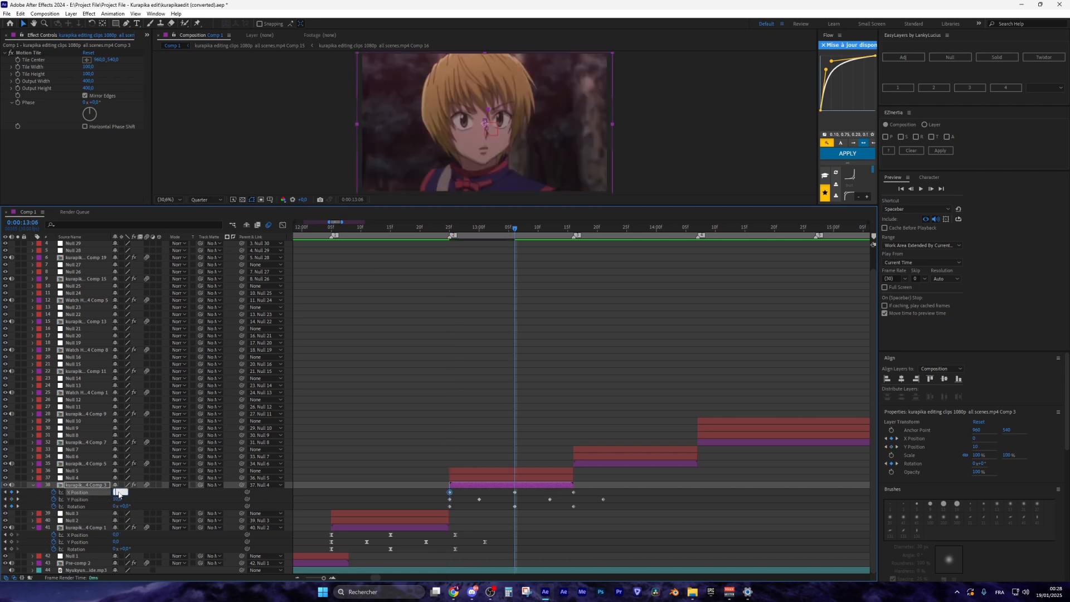
{"action": "type", "text": "-10"}
{"action": "key", "text": "Return"}
Set layer 38's Rotation to +1° at the 13:06 keyframe
{"action": "left_click", "coordinate": [449, 228]}
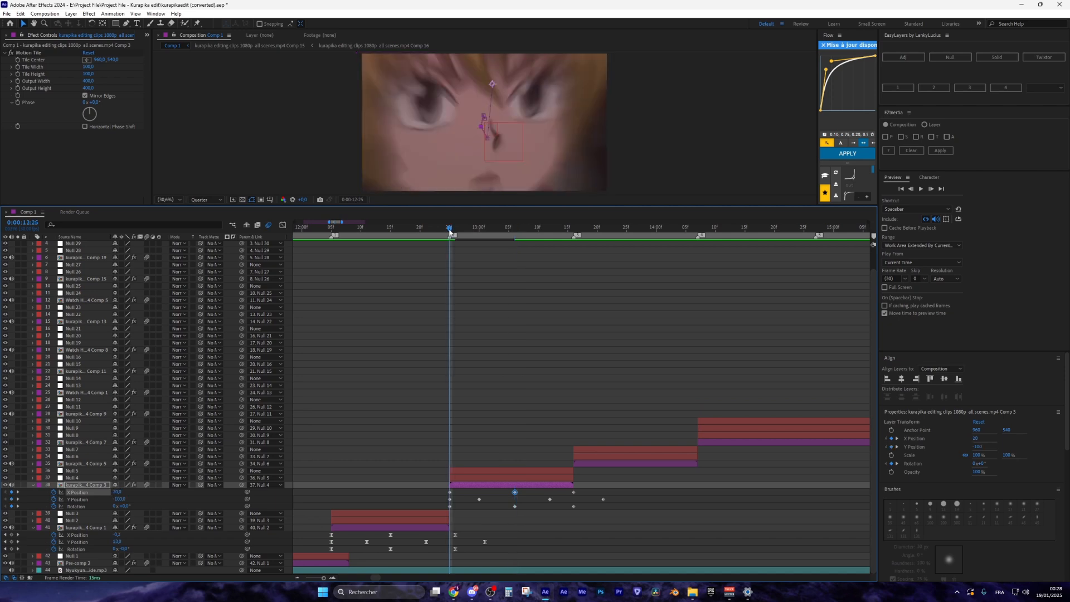
{"action": "left_click", "coordinate": [126, 506]}
{"action": "left_click", "coordinate": [18, 506]}
{"action": "left_click", "coordinate": [125, 506]}
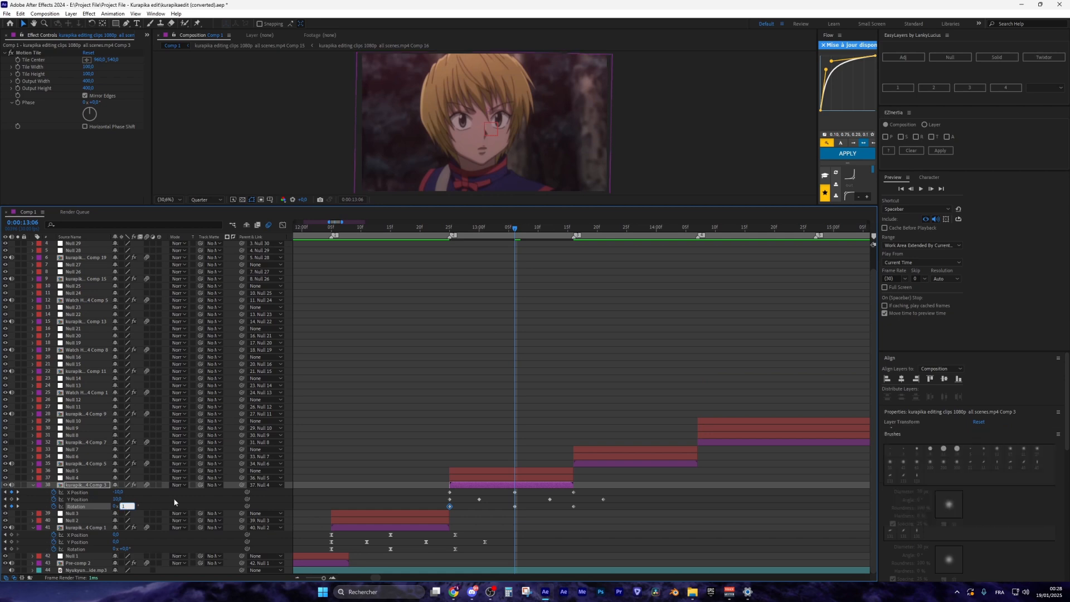
{"action": "type", "text": "1"}
{"action": "left_click", "coordinate": [174, 503]}
Apply Easy Ease to all ten of layer 38's shake keyframes
{"action": "left_click_drag", "start_coordinate": [437, 489], "coordinate": [624, 509]}
{"action": "key", "text": "F9"}
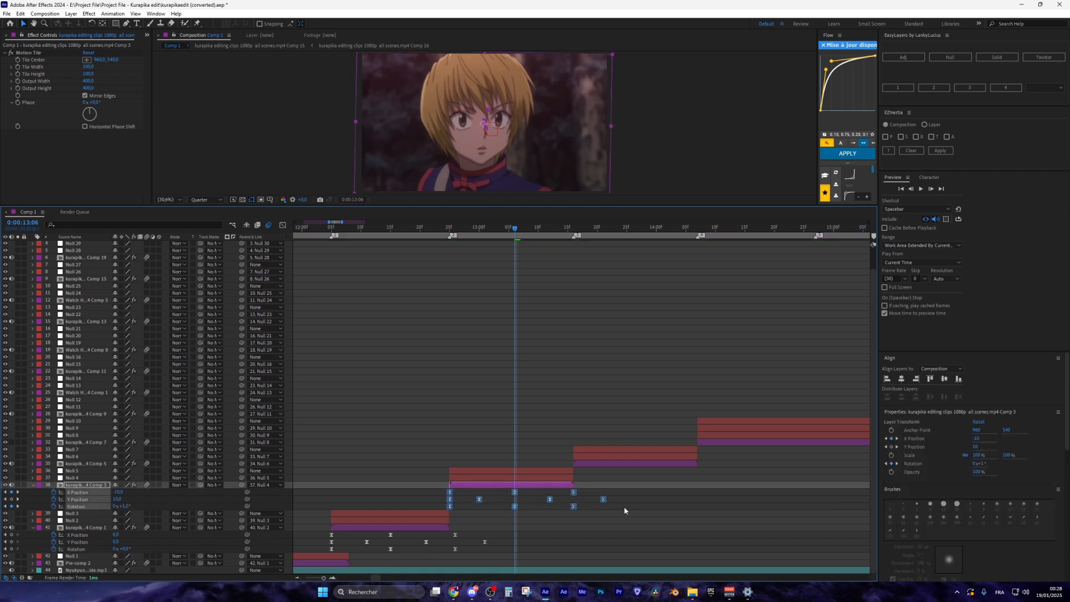
{"action": "scroll", "coordinate": [492, 100], "scroll_direction": "up", "scroll_amount": 4}
{"action": "scroll", "coordinate": [500, 113], "scroll_direction": "down", "scroll_amount": 1}
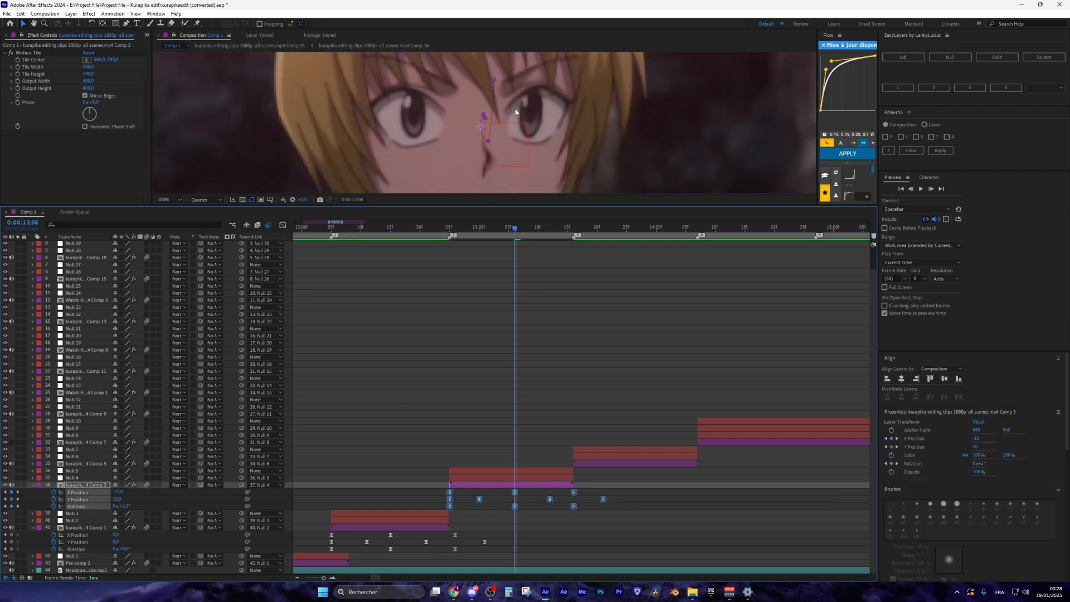
{"action": "left_click_drag", "start_coordinate": [514, 106], "coordinate": [511, 128]}
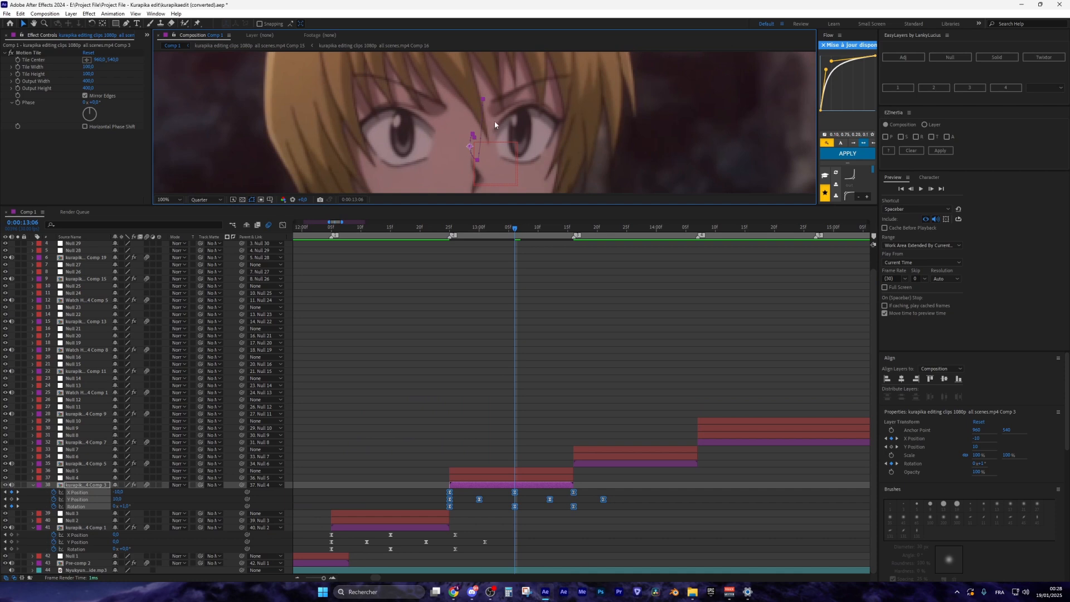
Preview the shake at Fit magnification from 12:04, then select layer 41 at 12:05
{"action": "left_click", "coordinate": [327, 227]}
{"action": "left_click", "coordinate": [168, 199]}
{"action": "left_click", "coordinate": [174, 211]}
{"action": "key", "text": "space"}
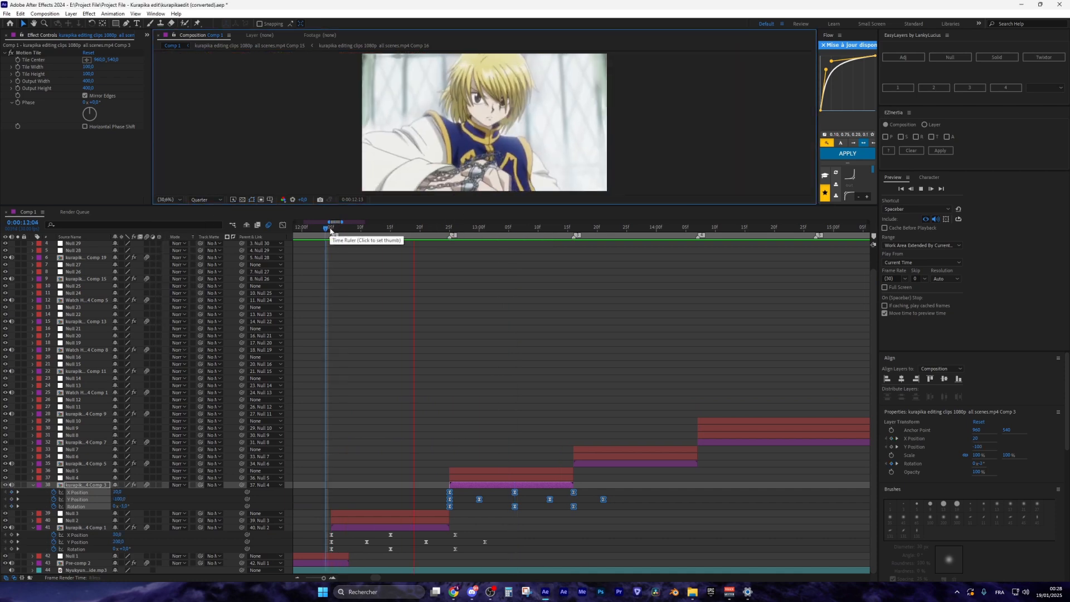
{"action": "left_click", "coordinate": [532, 235]}
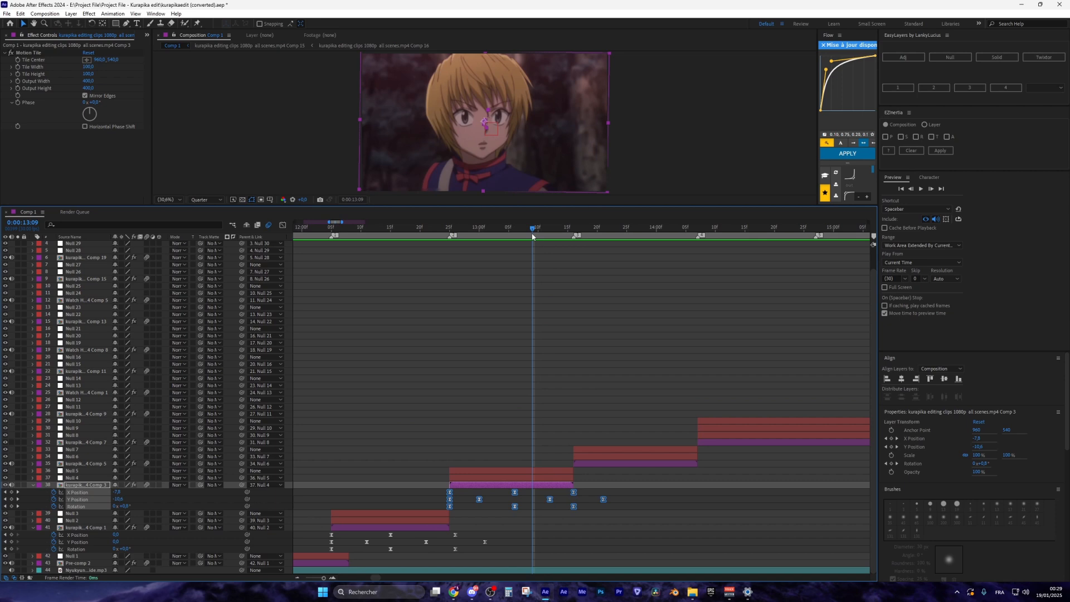
{"action": "mouse_move", "coordinate": [533, 232]}
{"action": "left_mouse_down"}
{"action": "mouse_move", "coordinate": [516, 232]}
{"action": "mouse_move", "coordinate": [527, 233]}
{"action": "left_mouse_up"}
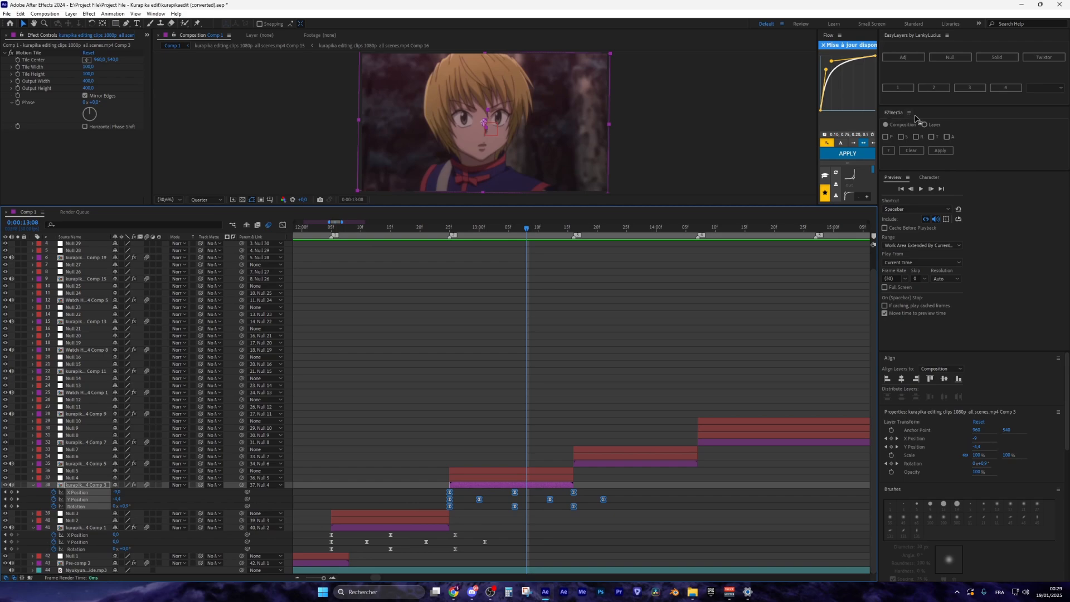
{"action": "left_click_drag", "start_coordinate": [510, 231], "coordinate": [331, 231]}
{"action": "left_click", "coordinate": [385, 527]}
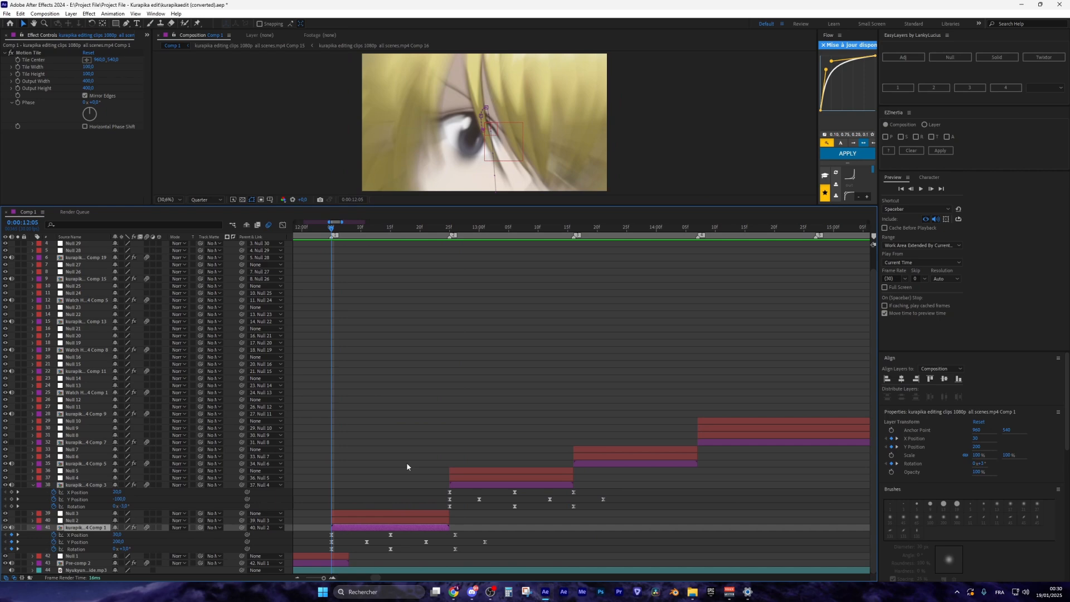
Apply Twitch to layer 41 with only Slide enabled and Speed 20, then edit Amount
{"action": "key", "text": "ctrl+space"}
{"action": "type", "text": "twit"}
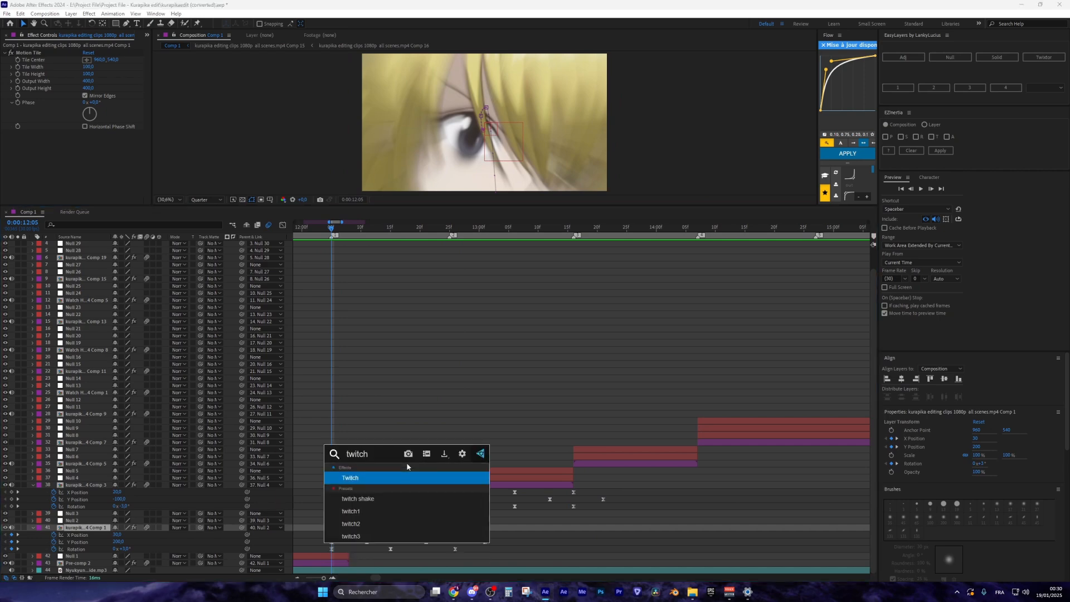
{"action": "key", "text": "Return"}
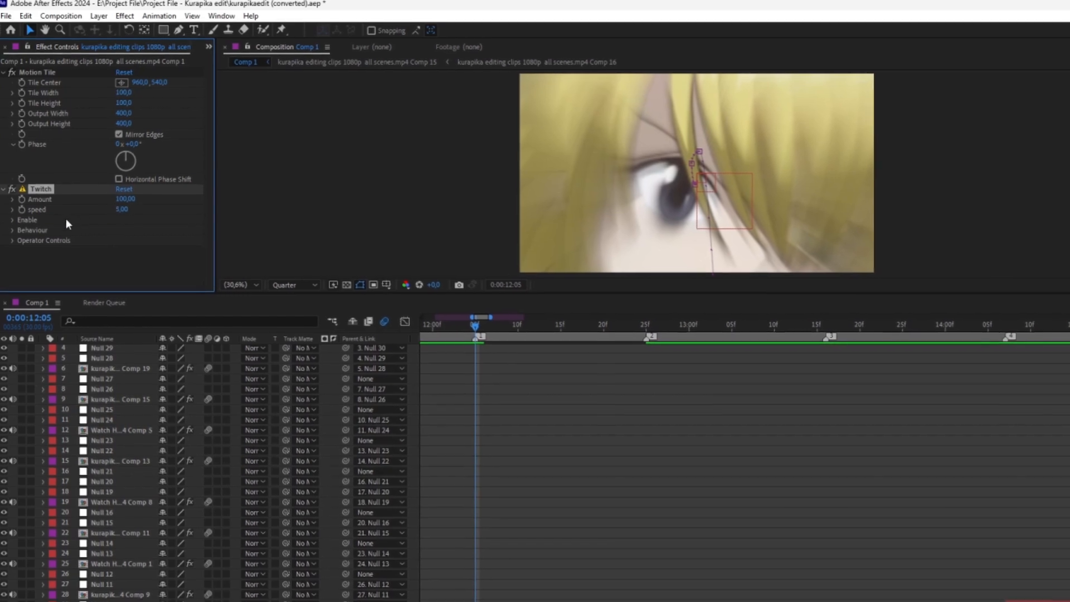
{"action": "left_click", "coordinate": [11, 221]}
{"action": "scroll", "coordinate": [31, 257], "scroll_direction": "down", "scroll_amount": 1}
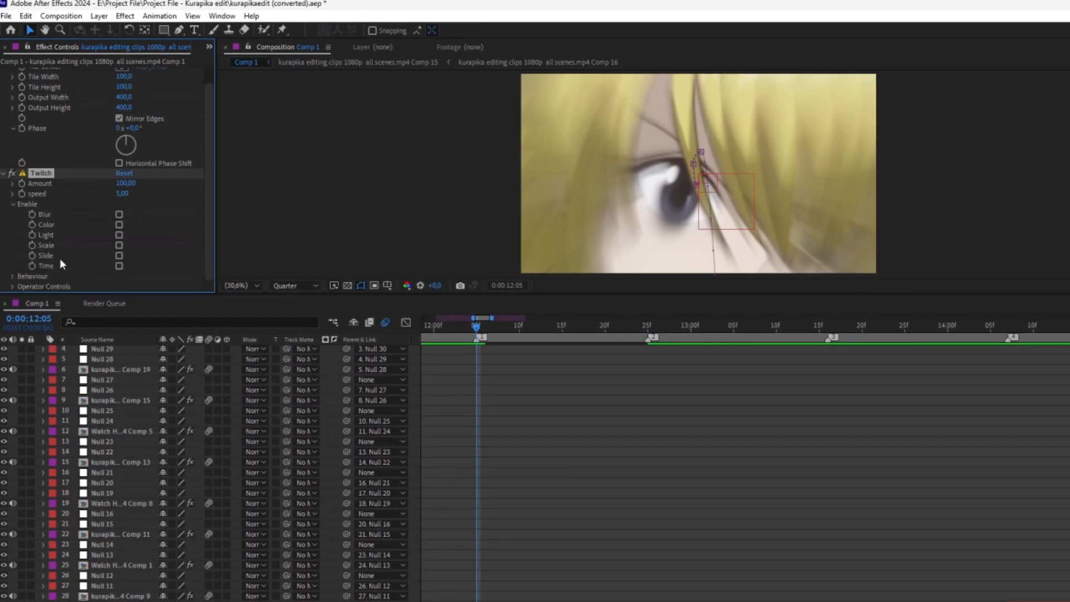
{"action": "left_click", "coordinate": [119, 256]}
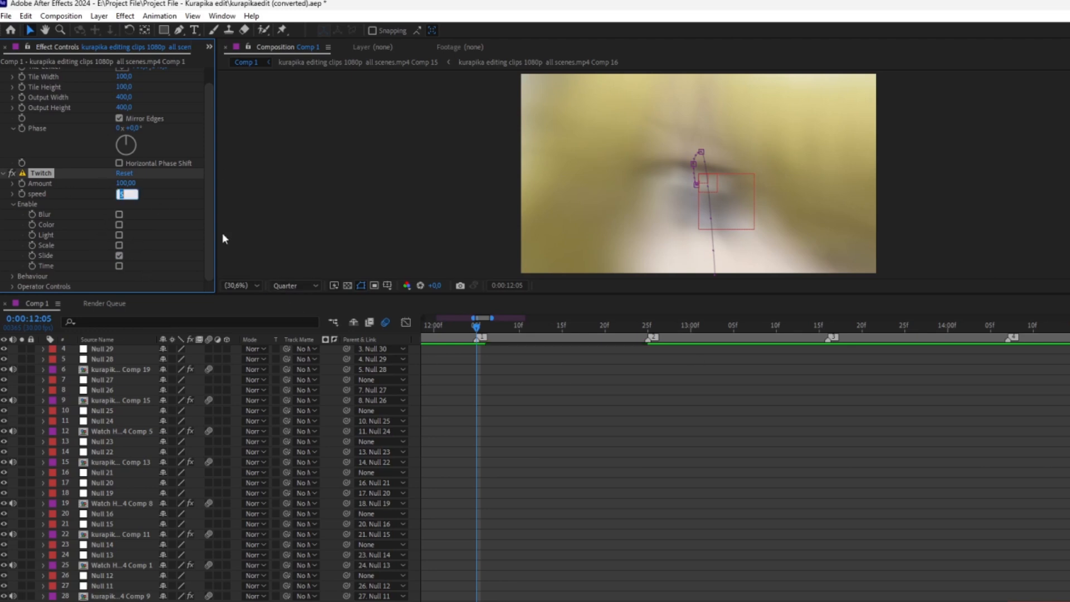
{"action": "type", "text": "20"}
{"action": "key", "text": "Return"}
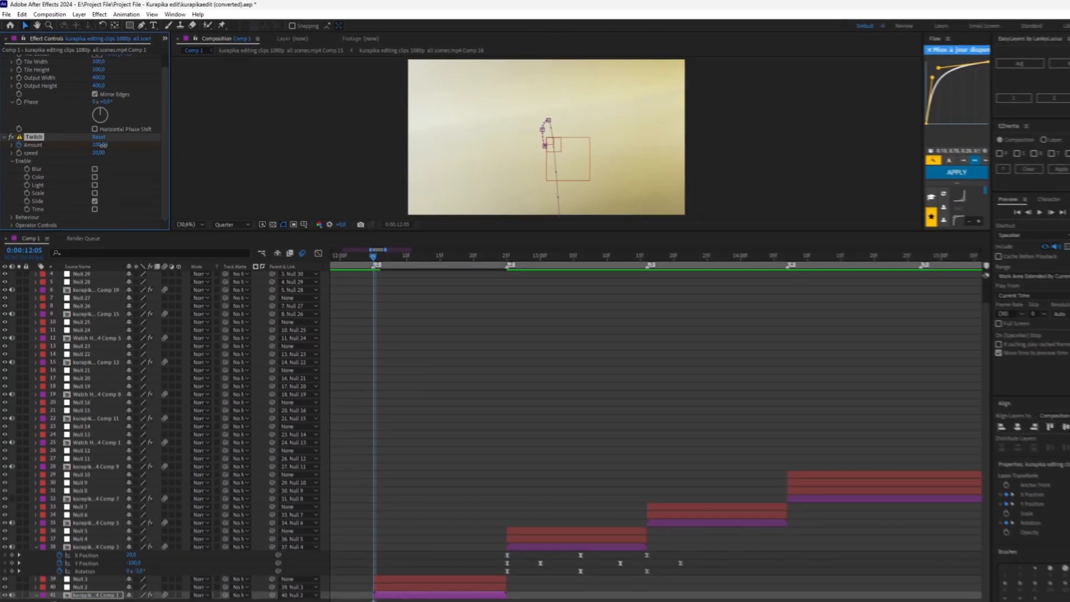
{"action": "left_click", "coordinate": [126, 183]}
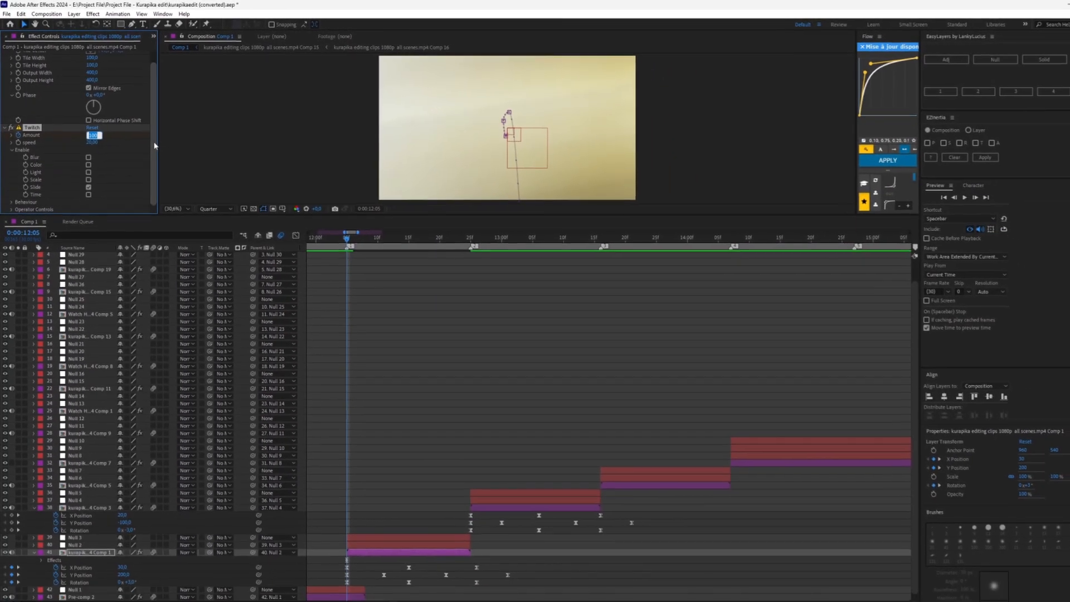
Set a Twitch Amount keyframe of 50 and preview the slide from 12:06
{"action": "type", "text": "50"}
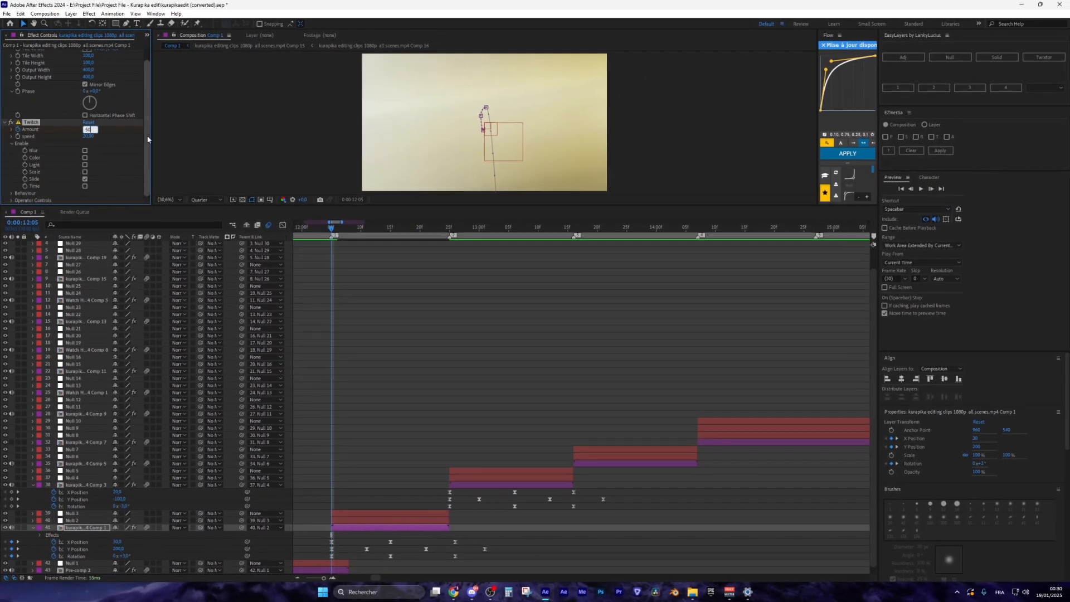
{"action": "key", "text": "Return"}
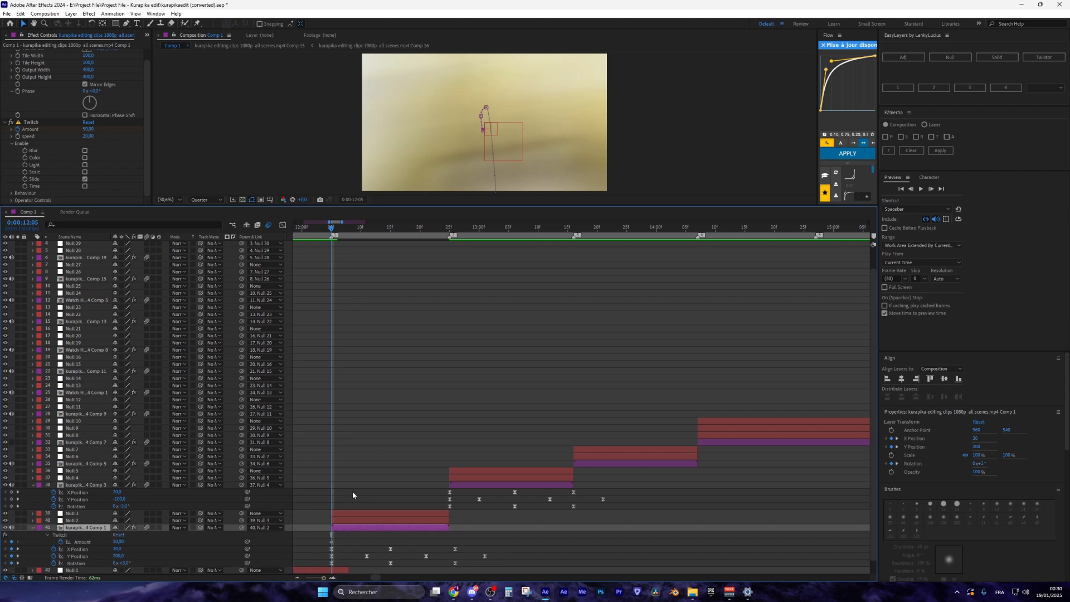
{"action": "key", "text": "u"}
{"action": "left_click", "coordinate": [331, 528]}
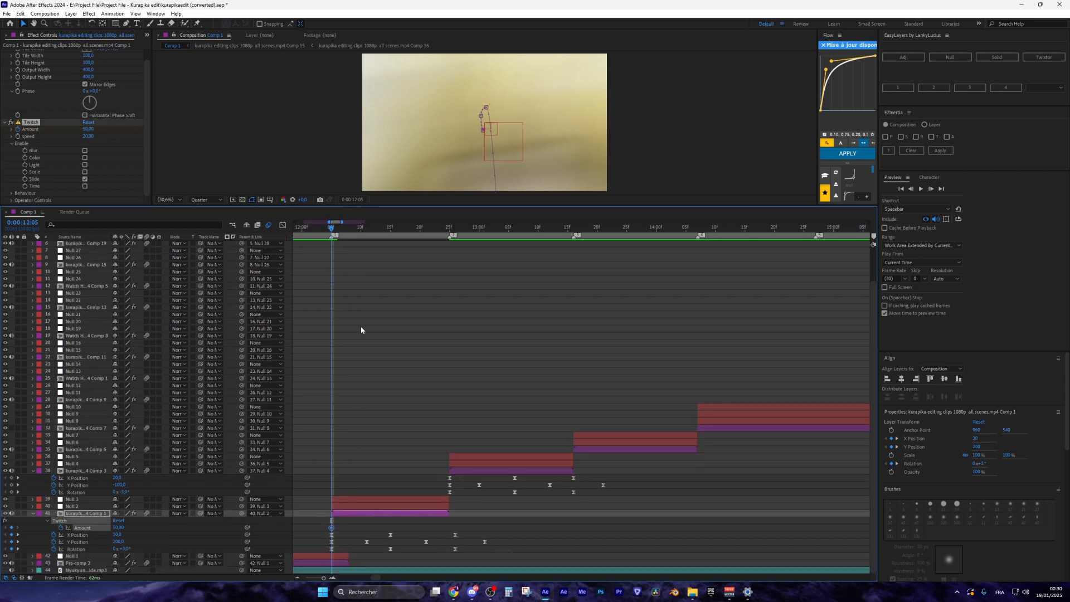
{"action": "left_click_drag", "start_coordinate": [331, 230], "coordinate": [331, 231]}
{"action": "key", "text": "space"}
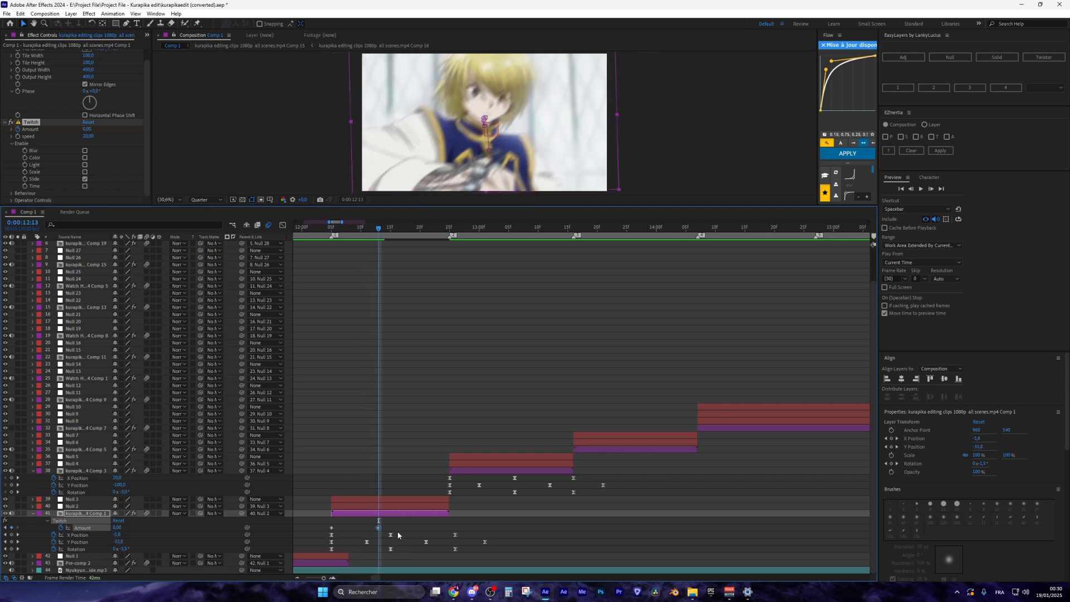
Give both Twitch Amount keyframes a steeper easing curve and preview from 12:02
{"action": "left_click_drag", "start_coordinate": [394, 533], "coordinate": [329, 522]}
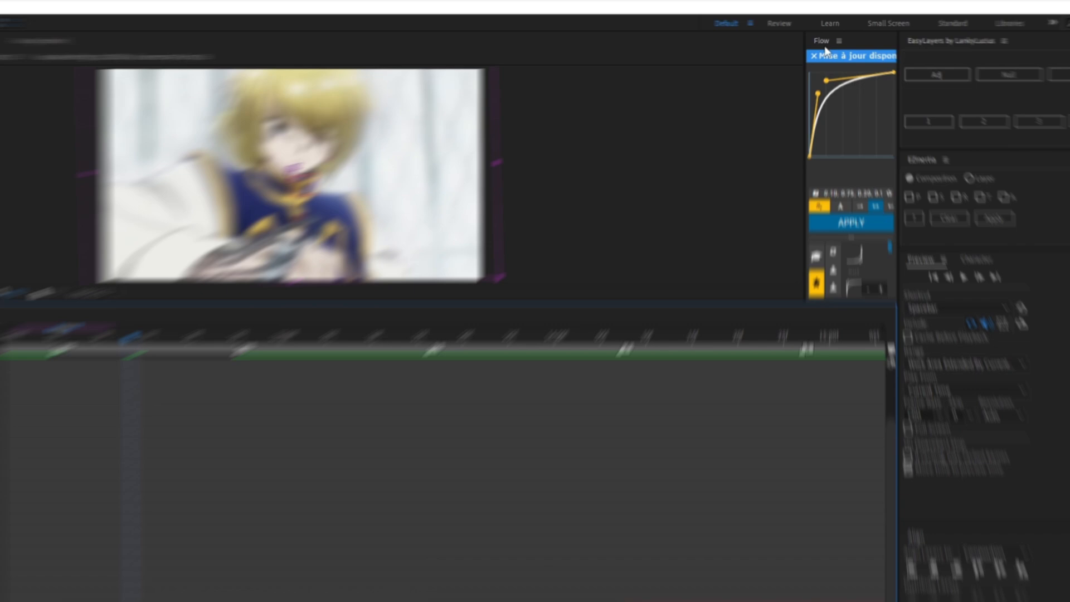
{"action": "left_click", "coordinate": [814, 56]}
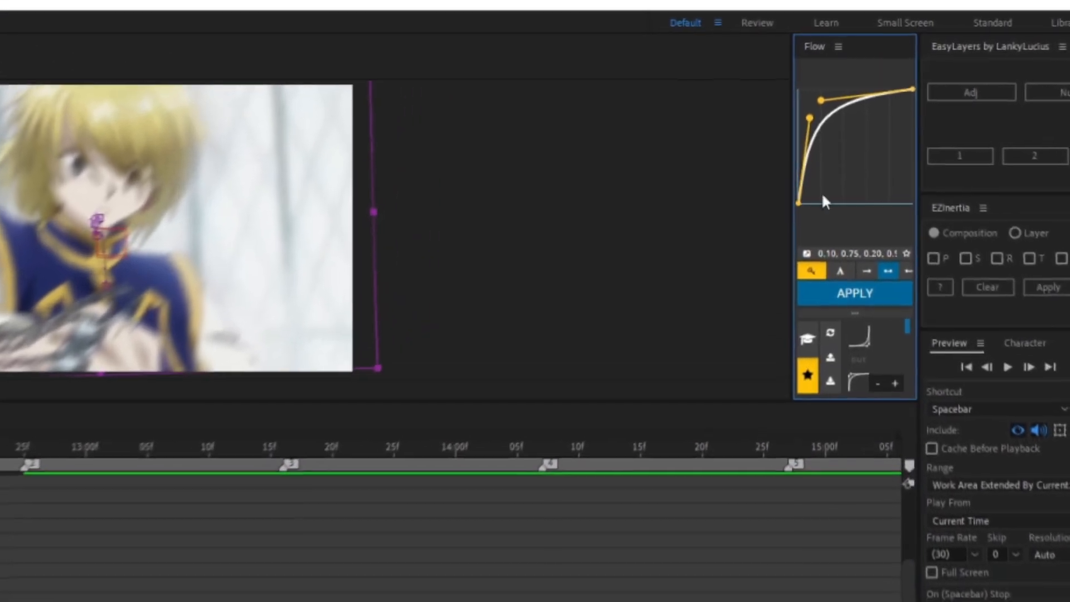
{"action": "left_click", "coordinate": [855, 287]}
{"action": "left_click", "coordinate": [851, 222]}
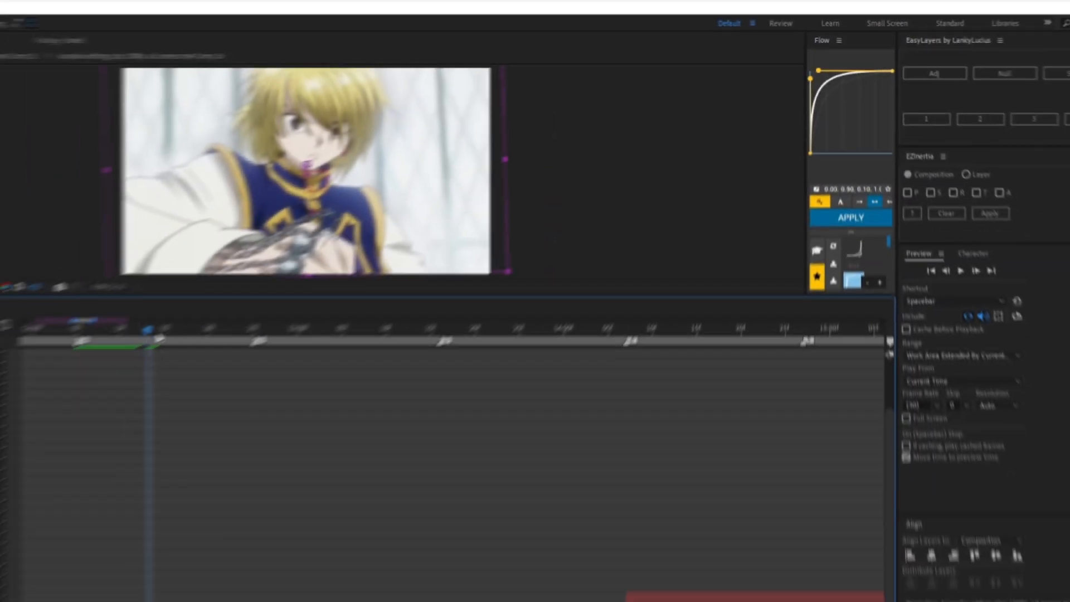
{"action": "left_click_drag", "start_coordinate": [150, 329], "coordinate": [208, 271]}
{"action": "key", "text": "space"}
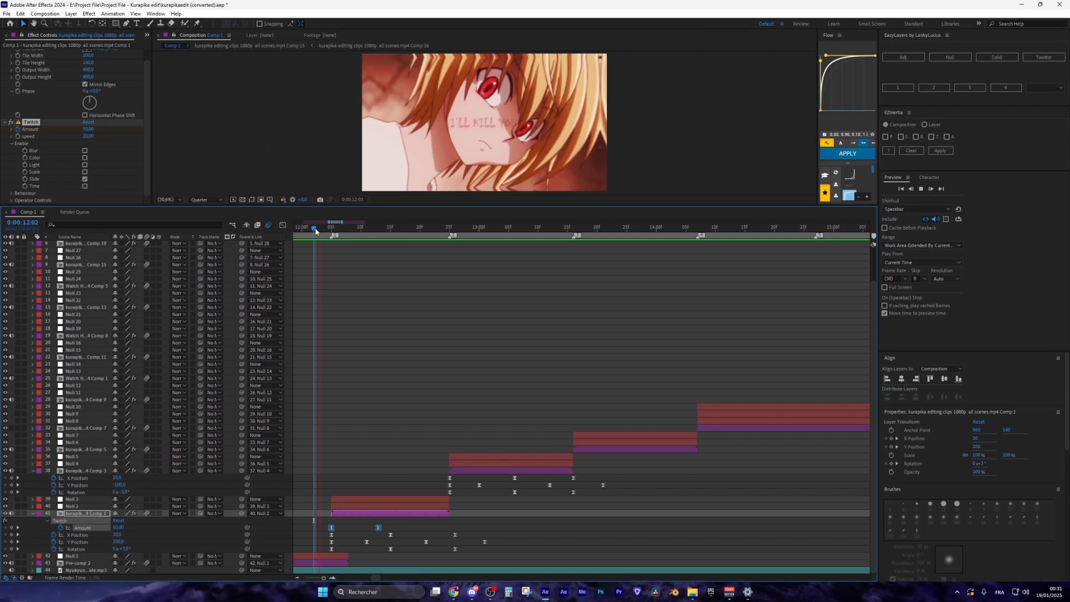
{"action": "key", "text": "space"}
Change the Twitch Amount at 12:05 to 100 and reapply the easing curve
{"action": "left_click", "coordinate": [315, 237]}
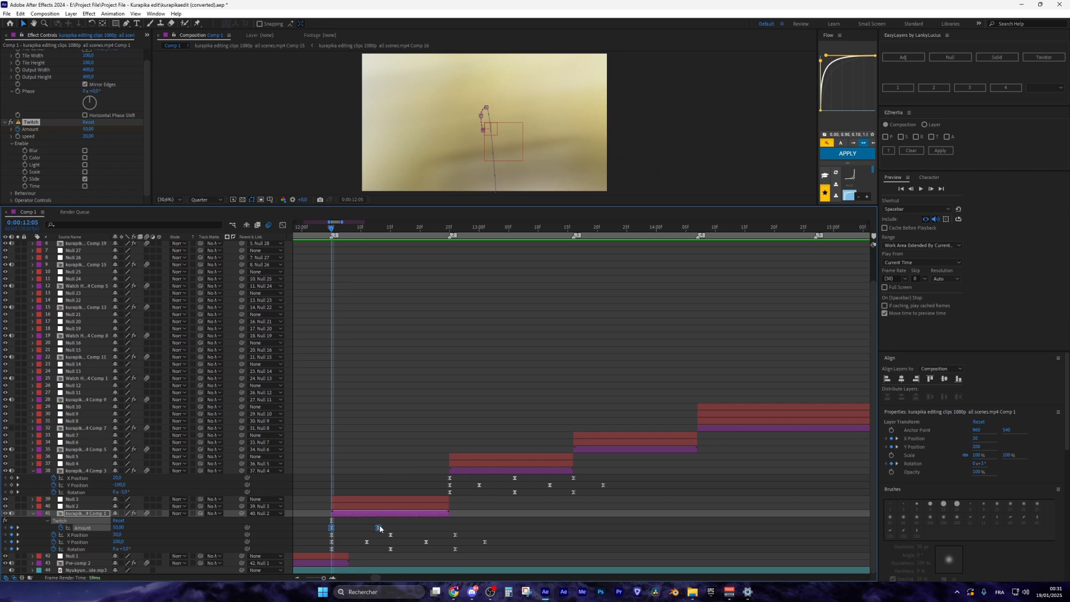
{"action": "key", "text": "space"}
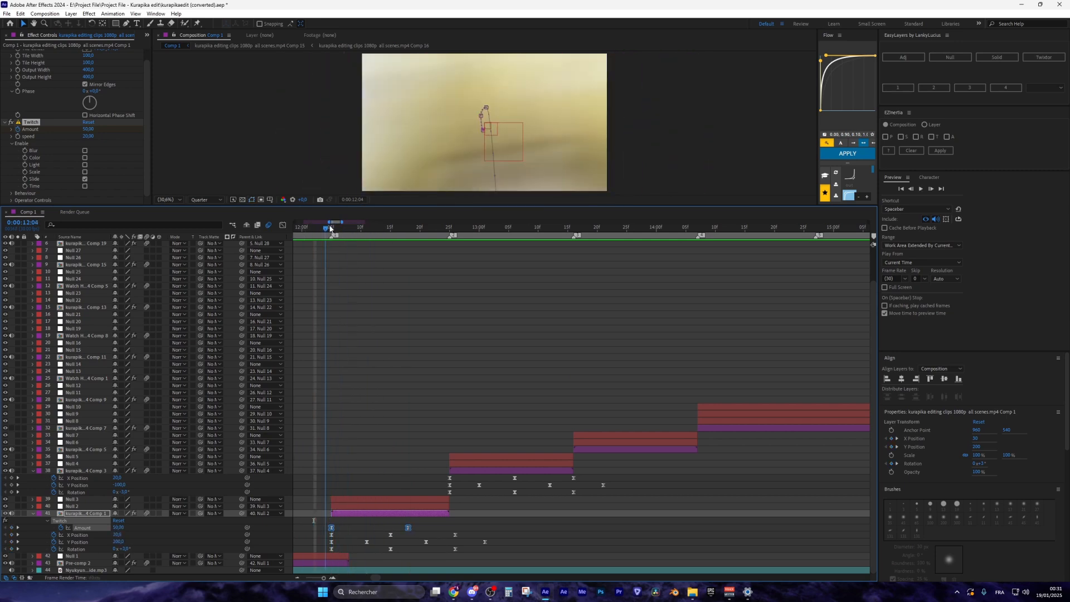
{"action": "left_click", "coordinate": [232, 516]}
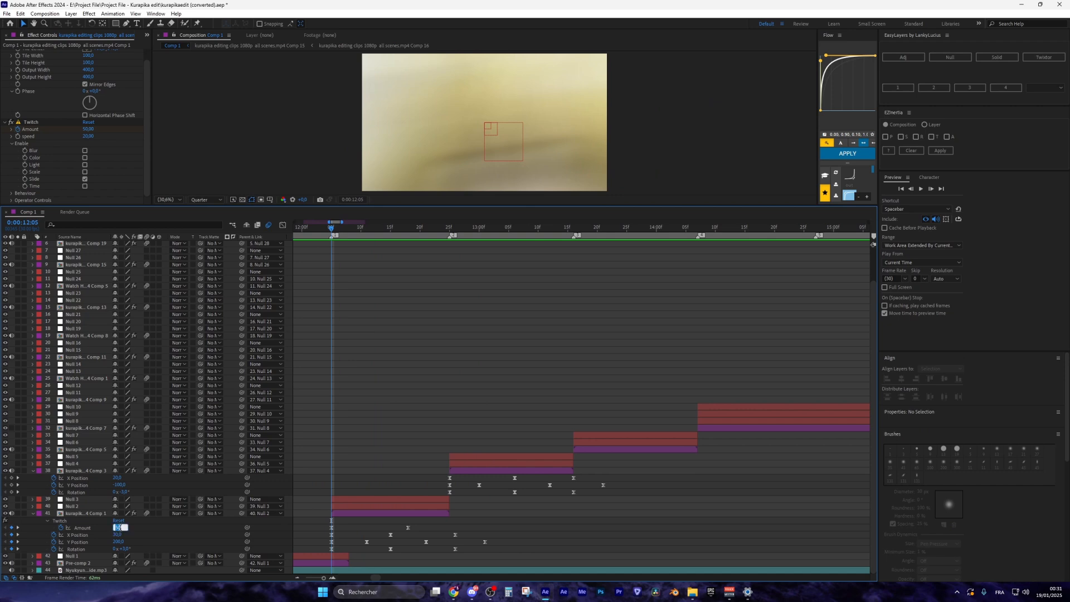
{"action": "type", "text": "100"}
{"action": "key", "text": "Return"}
{"action": "left_click_drag", "start_coordinate": [325, 520], "coordinate": [415, 532]}
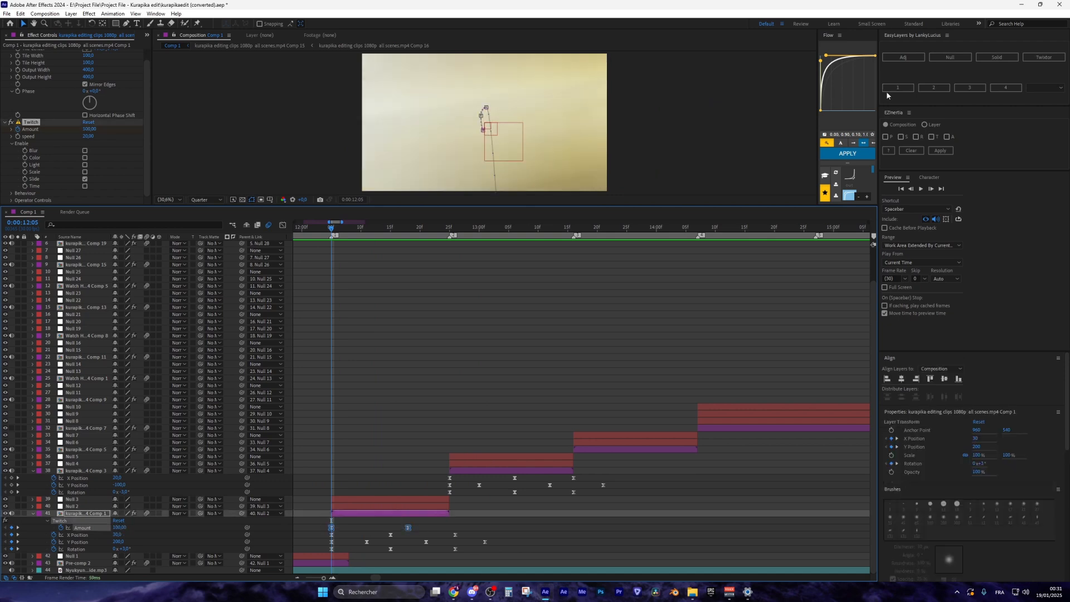
{"action": "left_click", "coordinate": [849, 153]}
Preview the Twitch slide from 12:05 and again from 12:01
{"action": "key", "text": "space"}
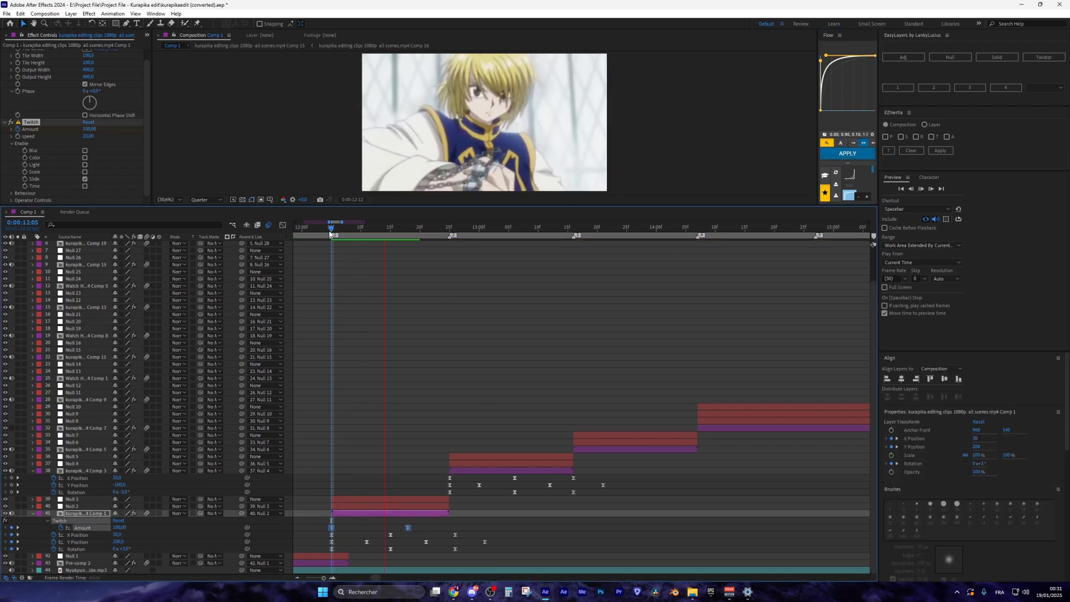
{"action": "key", "text": "space"}
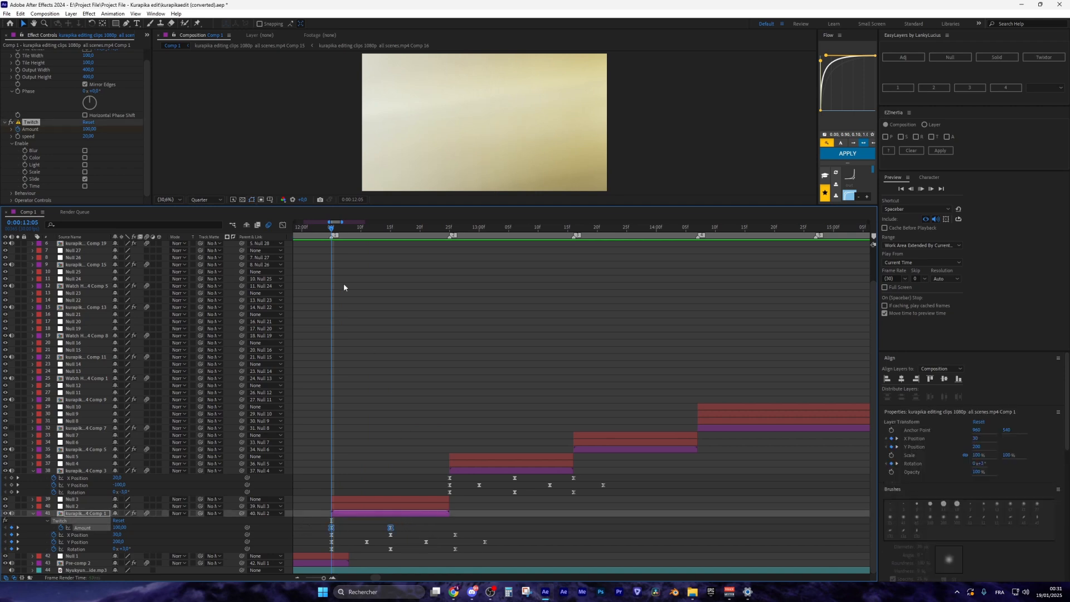
{"action": "left_click", "coordinate": [308, 229]}
{"action": "key", "text": "space"}
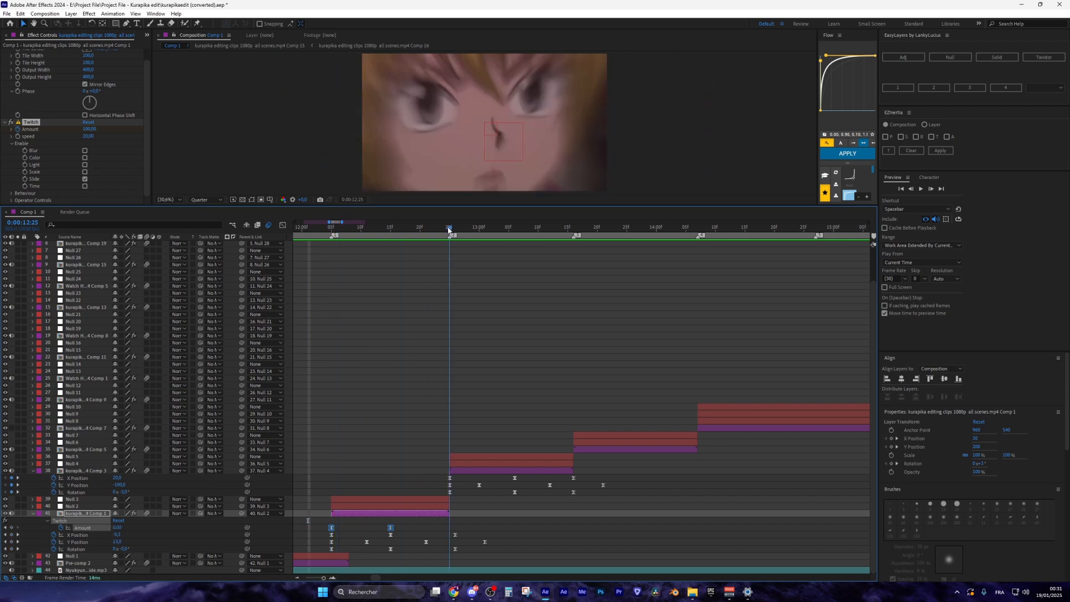
Apply Twitch to the Comp 3 clip layer with Slide enabled
{"action": "key", "text": "space"}
{"action": "left_click", "coordinate": [463, 470]}
{"action": "key", "text": "ctrl+space"}
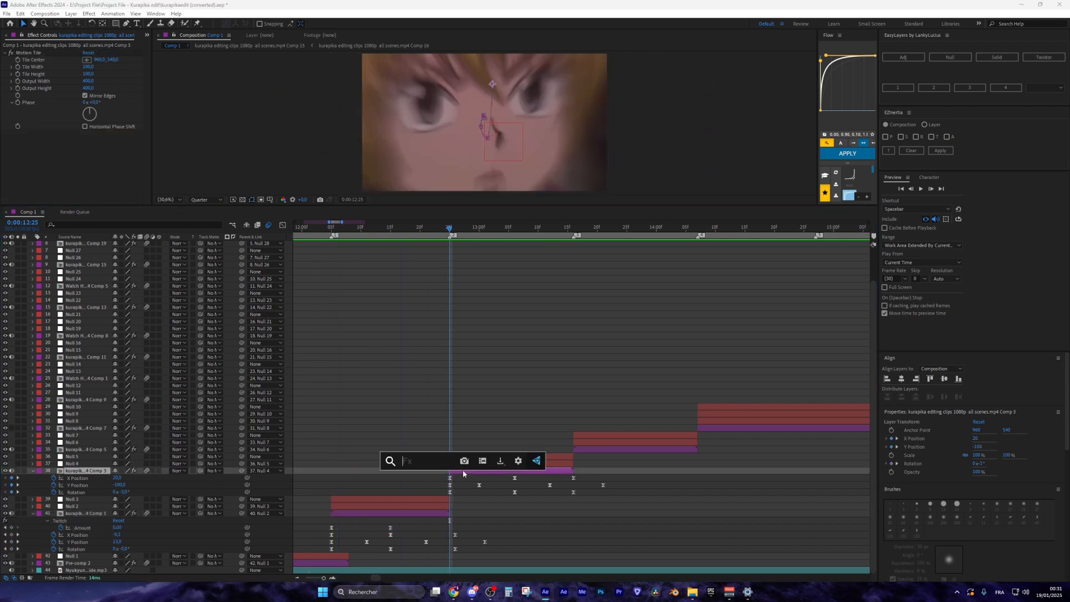
{"action": "type", "text": "twitch"}
{"action": "key", "text": "Return"}
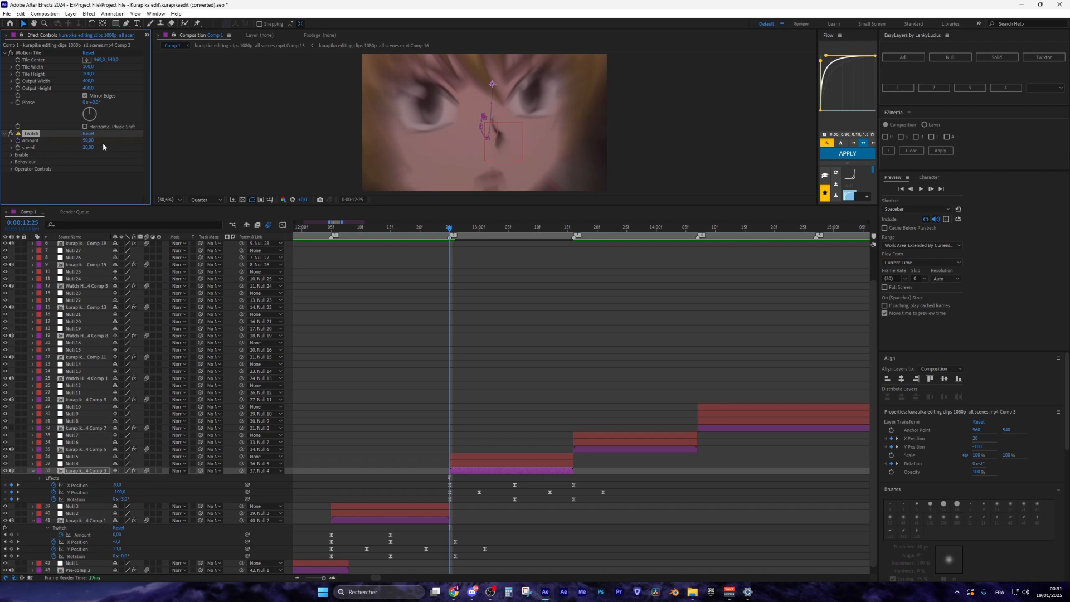
{"action": "left_click", "coordinate": [11, 155]}
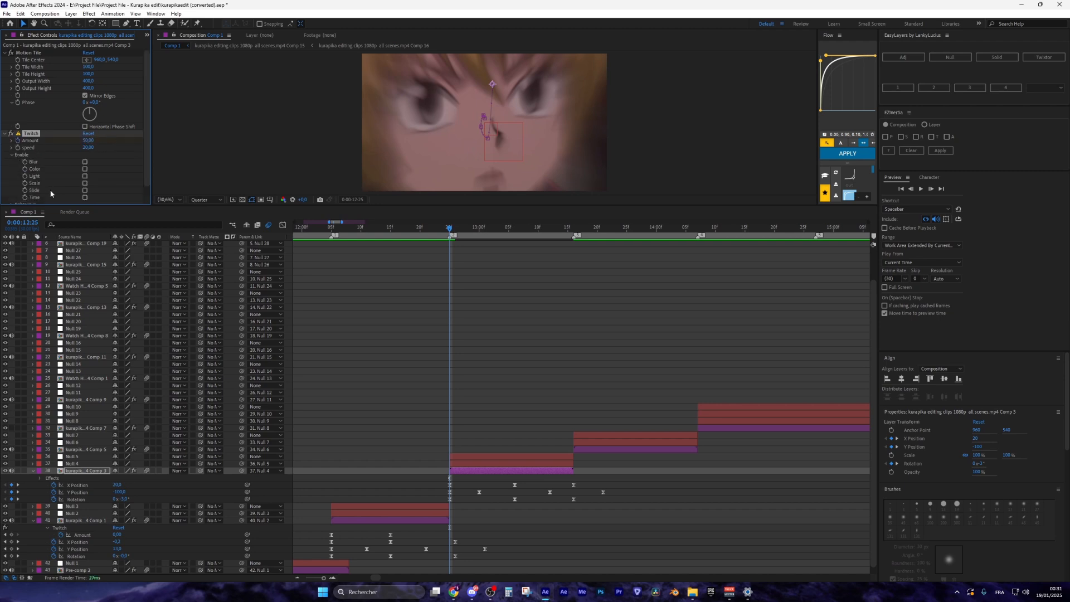
{"action": "left_click", "coordinate": [84, 191]}
Keyframe the Twitch Amount down to 0 and preview the slide from 12:05
{"action": "left_click", "coordinate": [484, 471]}
{"action": "key", "text": "u"}
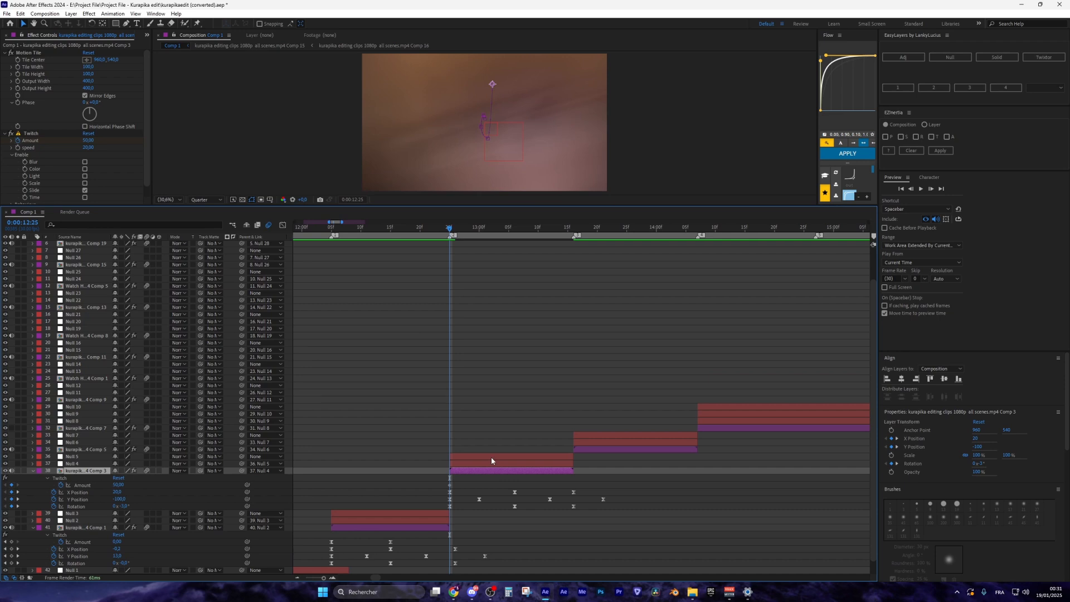
{"action": "key", "text": "space"}
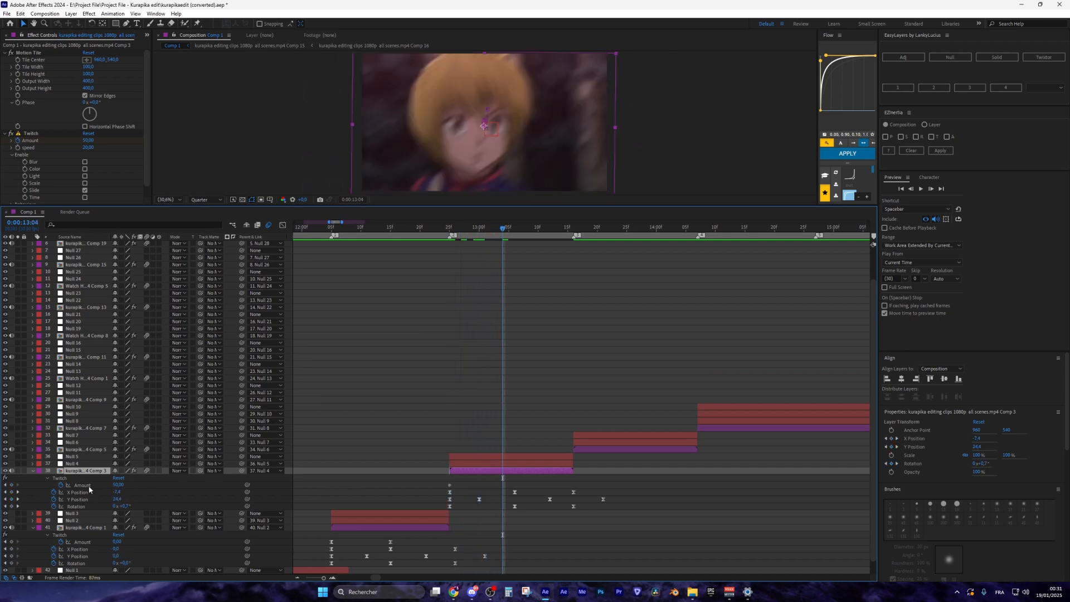
{"action": "type", "text": "0"}
{"action": "key", "text": "Return"}
{"action": "left_click_drag", "start_coordinate": [437, 480], "coordinate": [513, 487]}
{"action": "left_click", "coordinate": [333, 229]}
{"action": "key", "text": "space"}
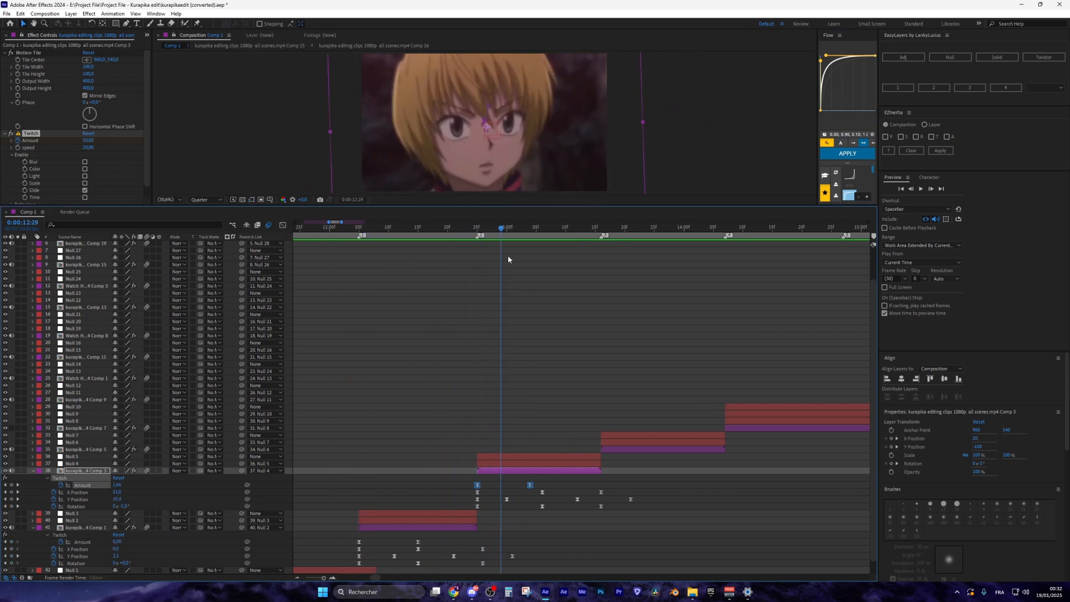
{"action": "scroll", "coordinate": [589, 316], "scroll_direction": "down", "scroll_amount": 6}
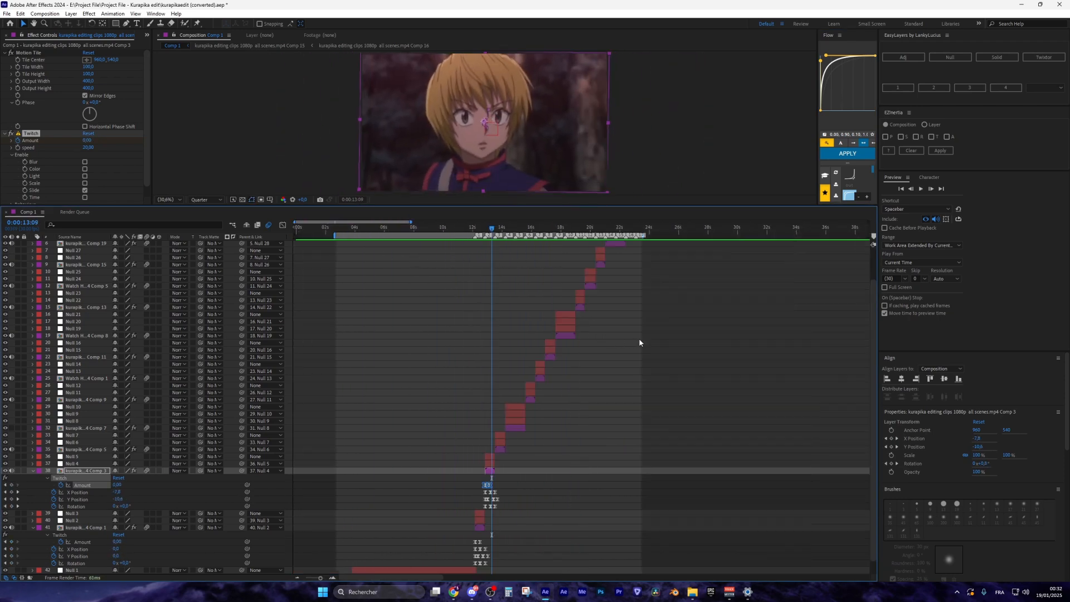
Paste the X/Y position and rotation shake keyframes onto Comp 5 and preview them
{"action": "scroll", "coordinate": [590, 376], "scroll_direction": "up", "scroll_amount": 2}
{"action": "scroll", "coordinate": [474, 524], "scroll_direction": "up", "scroll_amount": 4}
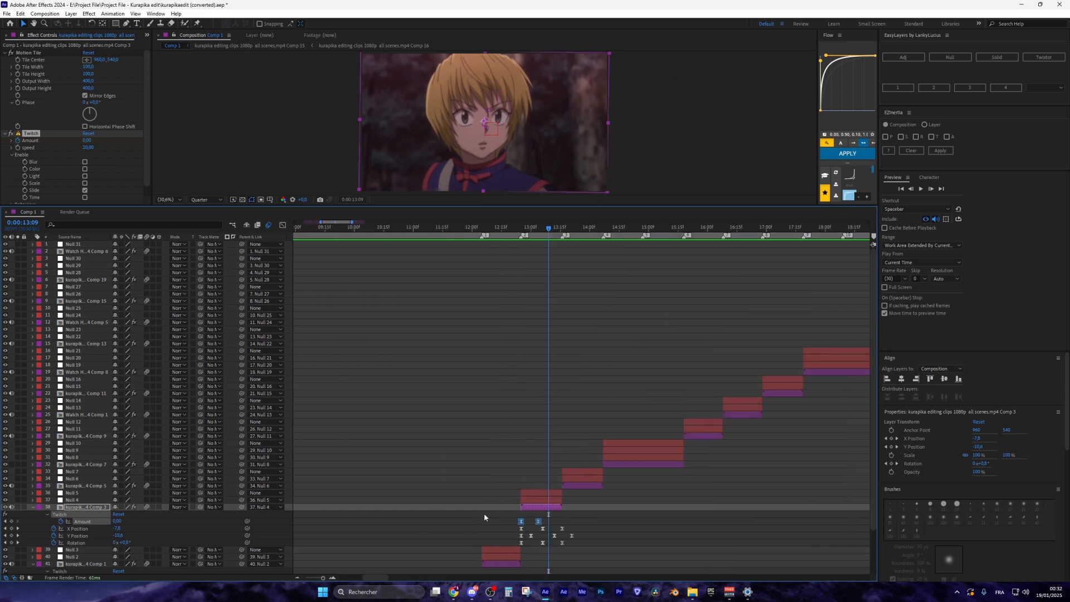
{"action": "scroll", "coordinate": [526, 503], "scroll_direction": "down", "scroll_amount": 3}
{"action": "scroll", "coordinate": [502, 528], "scroll_direction": "up", "scroll_amount": 2}
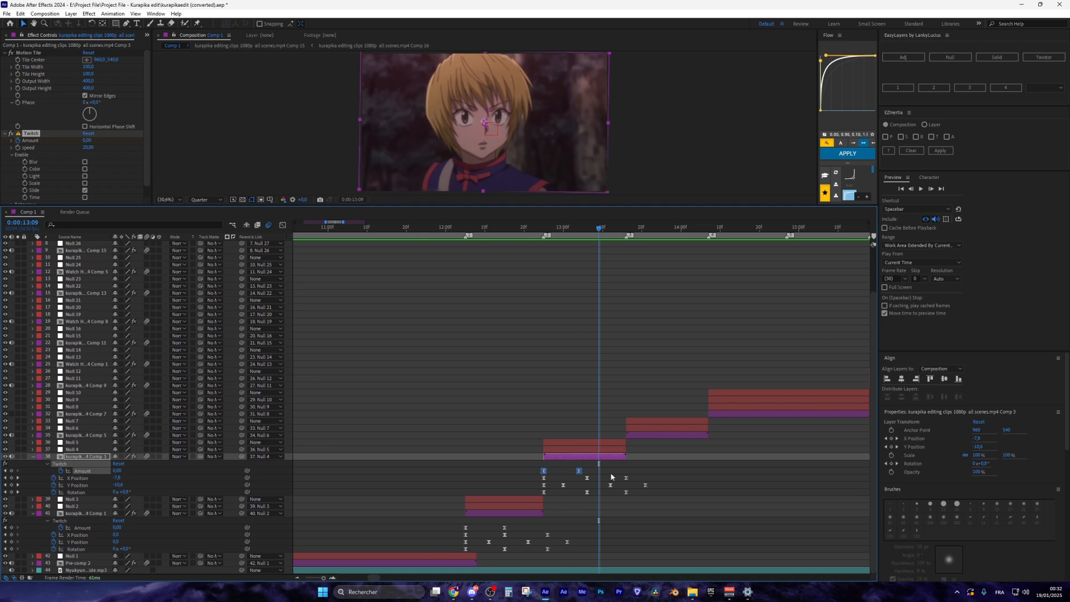
{"action": "left_click", "coordinate": [658, 435]}
{"action": "scroll", "coordinate": [625, 474], "scroll_direction": "up", "scroll_amount": 2}
{"action": "left_click", "coordinate": [410, 229]}
{"action": "key", "text": "space"}
{"action": "key", "text": "ctrl+v"}
{"action": "scroll", "coordinate": [384, 277], "scroll_direction": "down", "scroll_amount": 2}
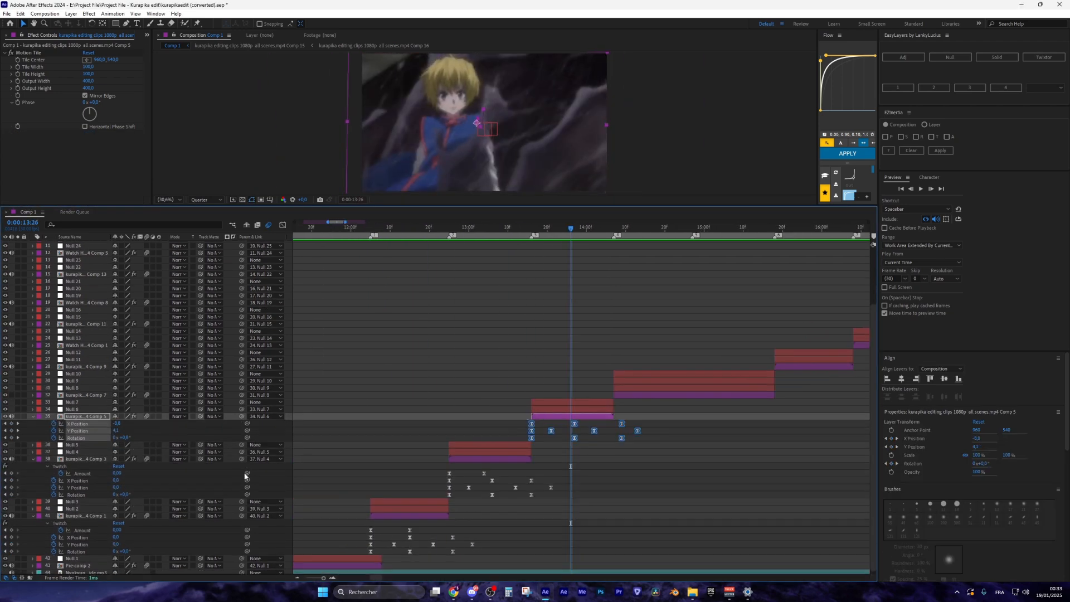
{"action": "left_click", "coordinate": [446, 228]}
{"action": "key", "text": "space"}
Stretch Comp 5's shake keyframes to fit the clip and set Y Position to 150
{"action": "scroll", "coordinate": [659, 445], "scroll_direction": "up", "scroll_amount": 2}
{"action": "left_click", "coordinate": [403, 228]}
{"action": "mouse_move", "coordinate": [636, 442]}
{"action": "left_mouse_down"}
{"action": "mouse_move", "coordinate": [392, 421]}
{"action": "mouse_move", "coordinate": [626, 430]}
{"action": "left_mouse_up"}
{"action": "double_click", "coordinate": [406, 431]}
{"action": "type", "text": "150"}
{"action": "key", "text": "Return"}
{"action": "left_click_drag", "start_coordinate": [328, 229], "coordinate": [433, 229]}
{"action": "scroll", "coordinate": [433, 230], "scroll_direction": "down", "scroll_amount": 3}
Paste the shake keyframes onto Comp 7 and preview the transition into the next clip
{"action": "left_click", "coordinate": [416, 229]}
{"action": "left_click", "coordinate": [446, 395]}
{"action": "key", "text": "ctrl+v"}
{"action": "scroll", "coordinate": [416, 395], "scroll_direction": "up", "scroll_amount": 2}
{"action": "left_click", "coordinate": [354, 229]}
{"action": "key", "text": "space"}
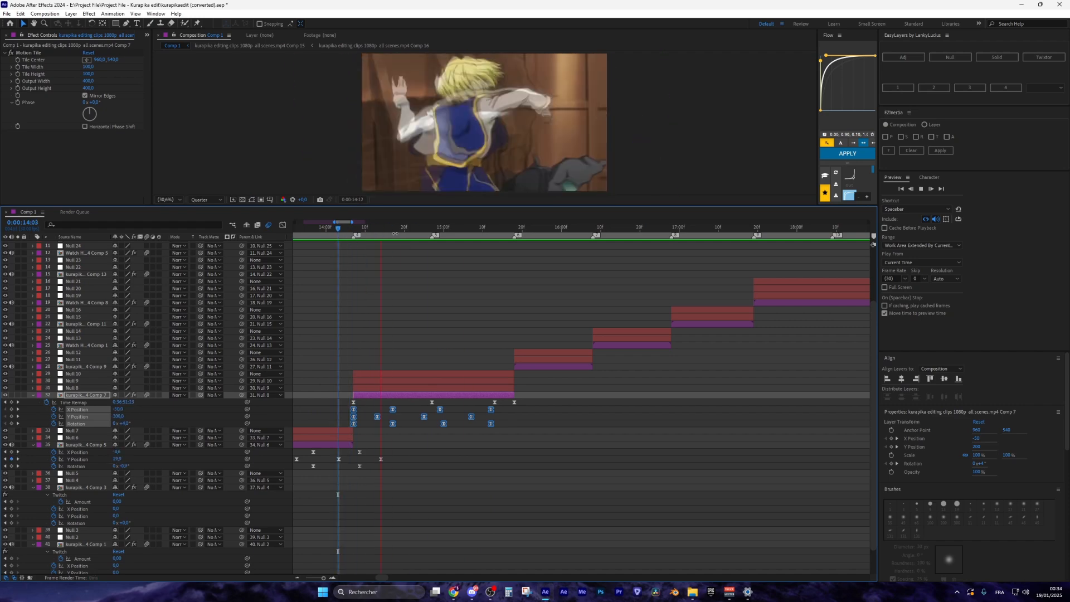
{"action": "left_click", "coordinate": [306, 229]}
{"action": "key", "text": "space"}
Paste the shake keyframes at the starts of layers 28 and 22
{"action": "left_click", "coordinate": [358, 229]}
{"action": "left_click", "coordinate": [514, 229]}
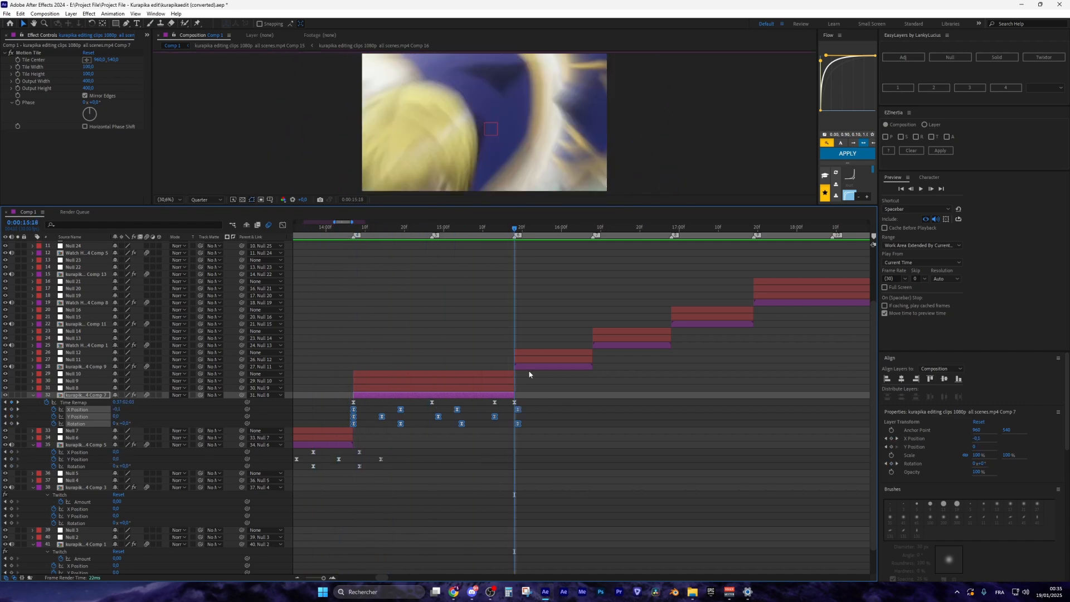
{"action": "left_click", "coordinate": [530, 367]}
{"action": "key", "text": "ctrl+v"}
{"action": "left_click", "coordinate": [460, 229]}
{"action": "left_click", "coordinate": [519, 229]}
{"action": "left_click", "coordinate": [557, 336]}
{"action": "key", "text": "ctrl+v"}
{"action": "left_click", "coordinate": [363, 229]}
{"action": "key", "text": "space"}
Paste the shake onto layers 19, 15 and 25, stretching layer 19's keyframes to the clip end
{"action": "left_click", "coordinate": [590, 229]}
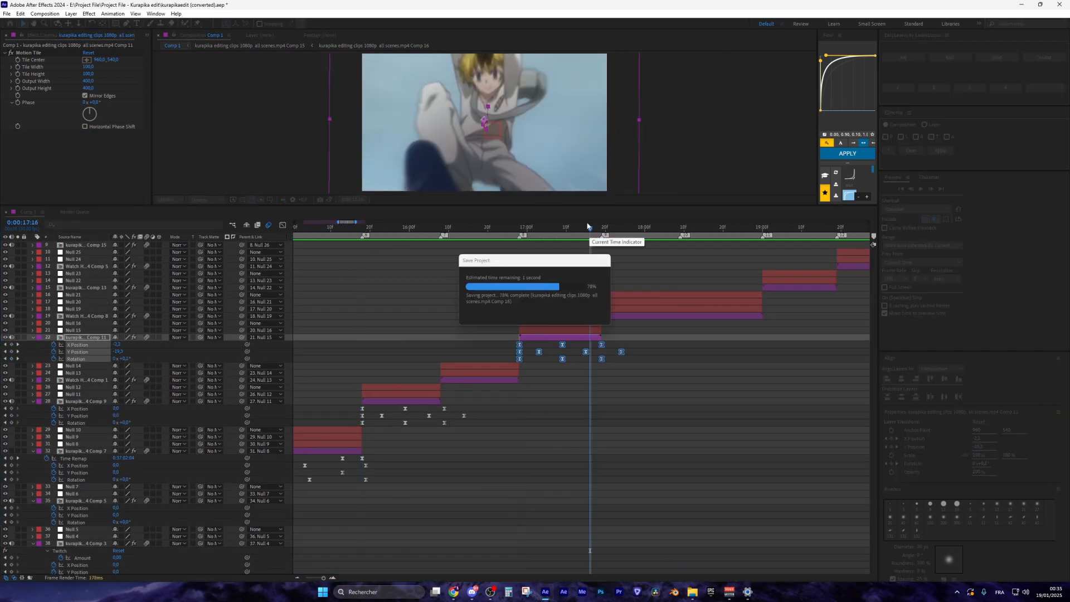
{"action": "left_click", "coordinate": [709, 325]}
{"action": "key", "text": "ctrl+v"}
{"action": "left_click_drag", "start_coordinate": [707, 332], "coordinate": [733, 332]}
{"action": "left_click", "coordinate": [518, 229]}
{"action": "left_click", "coordinate": [763, 295]}
{"action": "key", "text": "ctrl+v"}
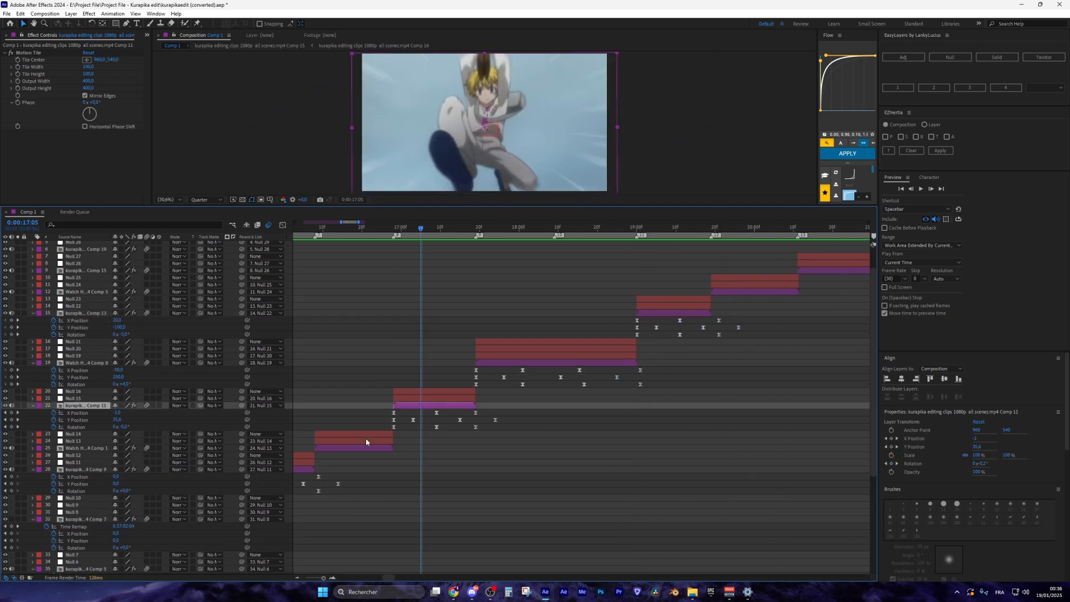
{"action": "left_click", "coordinate": [366, 445]}
{"action": "key", "text": "ctrl+v"}
{"action": "left_click", "coordinate": [664, 322]}
Paste the shake keyframes onto layers 9 and 12
{"action": "key", "text": "ctrl+v"}
{"action": "left_click_drag", "start_coordinate": [685, 300], "coordinate": [581, 300]}
{"action": "left_click", "coordinate": [593, 229]}
{"action": "left_click", "coordinate": [624, 301]}
Delete layer 15's misplaced keyframes and paste the shake onto layers 15, 6 and 2
{"action": "key", "text": "ctrl+v"}
{"action": "left_click", "coordinate": [346, 229]}
{"action": "left_click", "coordinate": [399, 229]}
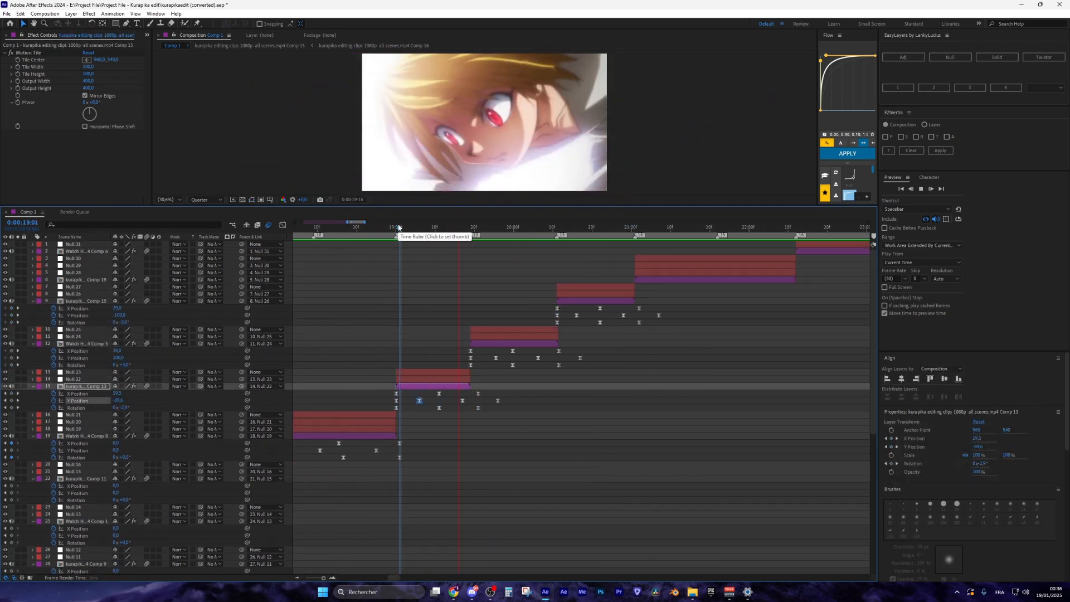
{"action": "key", "text": "Delete"}
{"action": "left_click_drag", "start_coordinate": [464, 348], "coordinate": [603, 371]}
{"action": "left_click", "coordinate": [396, 229]}
{"action": "left_click", "coordinate": [433, 386]}
{"action": "key", "text": "ctrl+v"}
{"action": "left_click", "coordinate": [557, 280]}
Copy the Twitch effect from layer 38 and paste it onto layers 41, 35 and 32
{"action": "key", "text": "ctrl+v"}
{"action": "key", "text": "ctrl+v"}
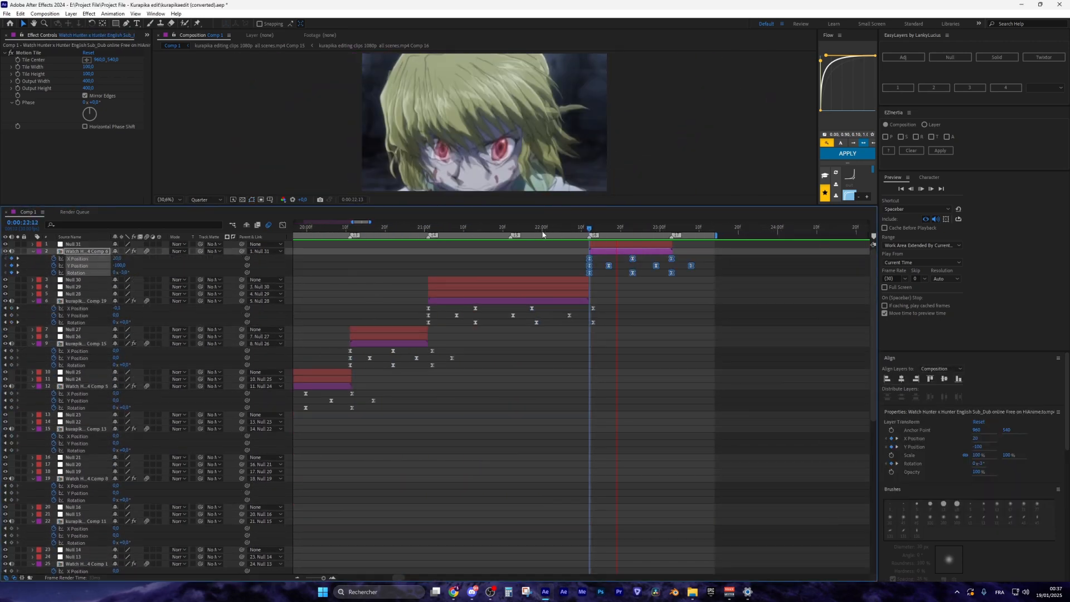
{"action": "left_click", "coordinate": [578, 229]}
{"action": "key", "text": "space"}
{"action": "scroll", "coordinate": [578, 231], "scroll_direction": "down", "scroll_amount": 10}
{"action": "left_click", "coordinate": [337, 229]}
{"action": "scroll", "coordinate": [482, 230], "scroll_direction": "up", "scroll_amount": 8}
{"action": "left_click", "coordinate": [590, 229]}
{"action": "left_click", "coordinate": [633, 407]}
{"action": "key", "text": "ctrl+v"}
{"action": "left_click", "coordinate": [507, 229]}
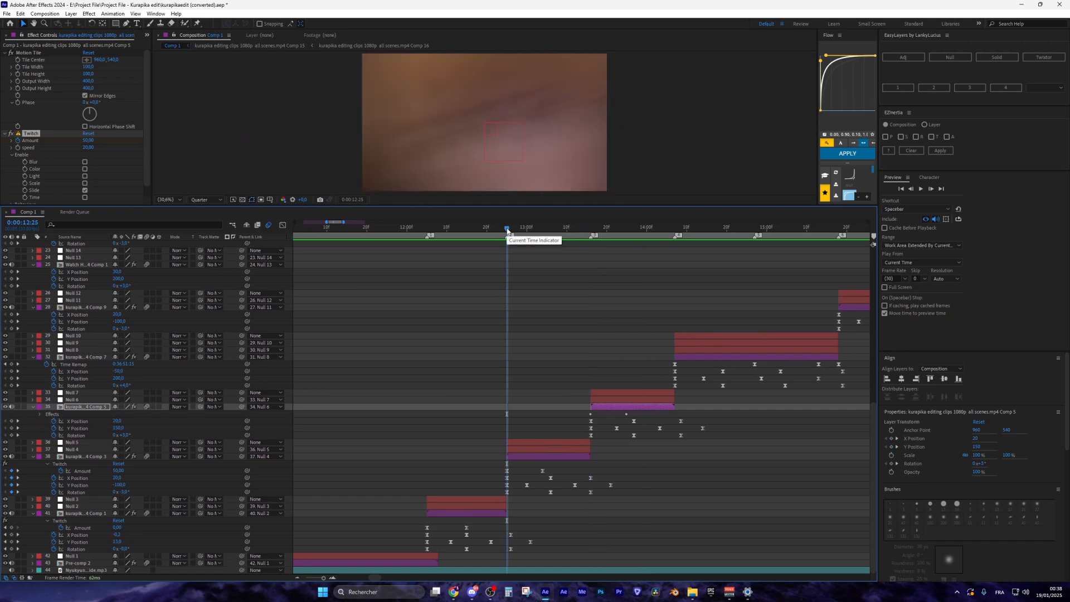
{"action": "left_click", "coordinate": [591, 229]}
{"action": "left_click", "coordinate": [674, 229]}
{"action": "left_click", "coordinate": [747, 357]}
Paste the Twitch Amount keyframes onto layer 32 and move the last keyframe later
{"action": "key", "text": "ctrl+v"}
{"action": "left_click", "coordinate": [592, 230]}
{"action": "scroll", "coordinate": [580, 231], "scroll_direction": "down", "scroll_amount": 3}
{"action": "left_click", "coordinate": [667, 229]}
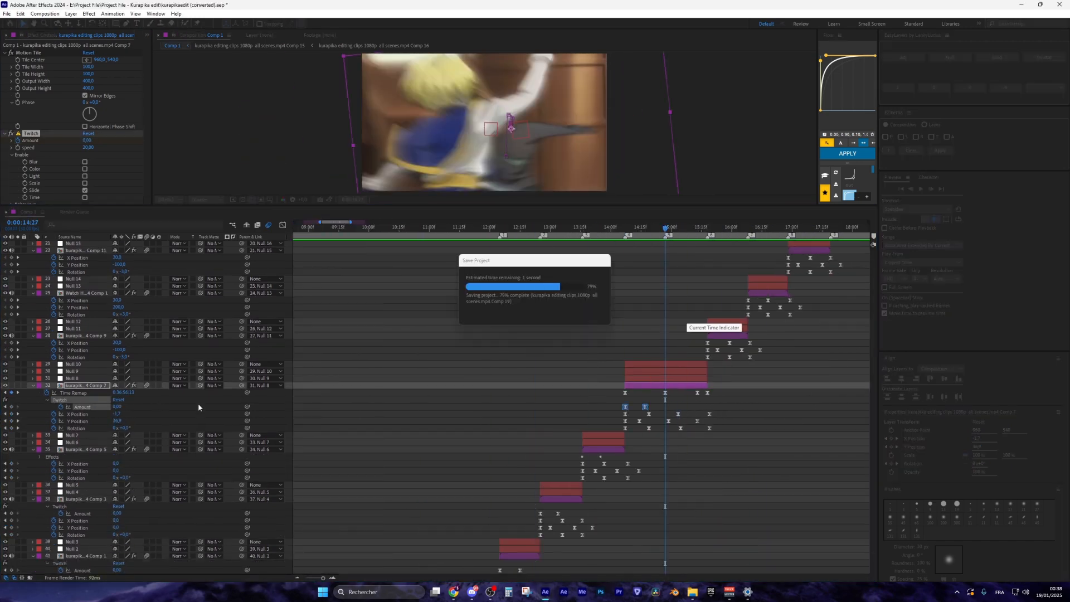
{"action": "scroll", "coordinate": [666, 231], "scroll_direction": "up", "scroll_amount": 3}
{"action": "left_click", "coordinate": [11, 407]}
Copy Twitch from layer 38 onto layers 28, 25 and 22, then preview the slides
{"action": "key", "text": "ctrl+v"}
{"action": "mouse_move", "coordinate": [725, 411]}
{"action": "left_mouse_down"}
{"action": "mouse_move", "coordinate": [673, 403]}
{"action": "mouse_move", "coordinate": [728, 407]}
{"action": "left_mouse_up"}
Preview the layer 32 slide from 14:05
{"action": "left_click", "coordinate": [578, 229]}
{"action": "key", "text": "space"}
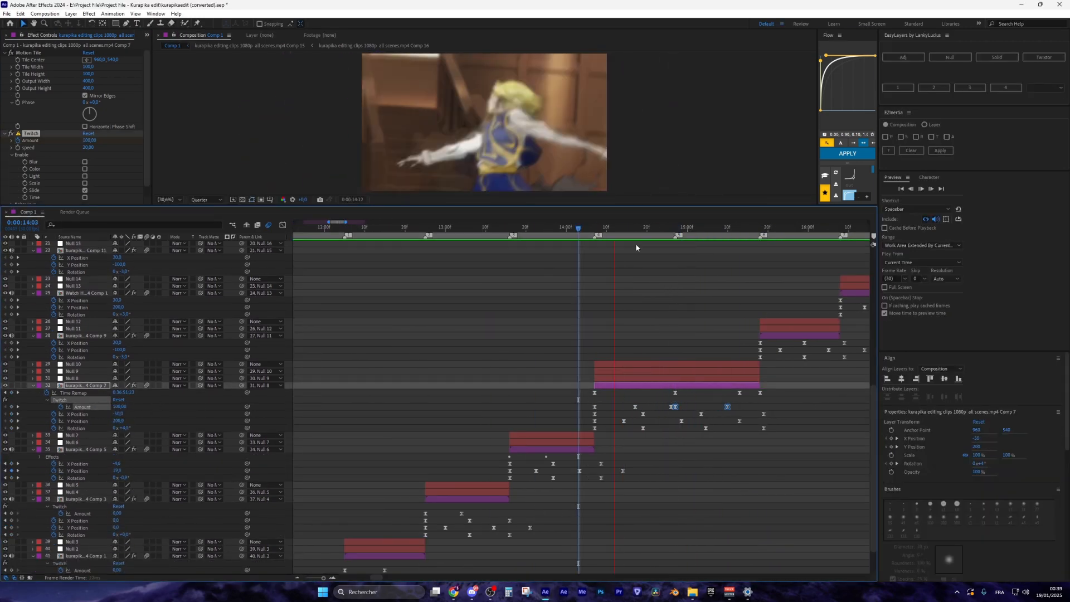
{"action": "scroll", "coordinate": [590, 231], "scroll_direction": "down", "scroll_amount": 2}
{"action": "left_click", "coordinate": [455, 229]}
{"action": "key", "text": "space"}
{"action": "left_click", "coordinate": [496, 230]}
{"action": "left_click", "coordinate": [60, 507]}
{"action": "key", "text": "ctrl+c"}
{"action": "left_click", "coordinate": [542, 229]}
{"action": "left_click", "coordinate": [563, 335]}
{"action": "key", "text": "ctrl+v"}
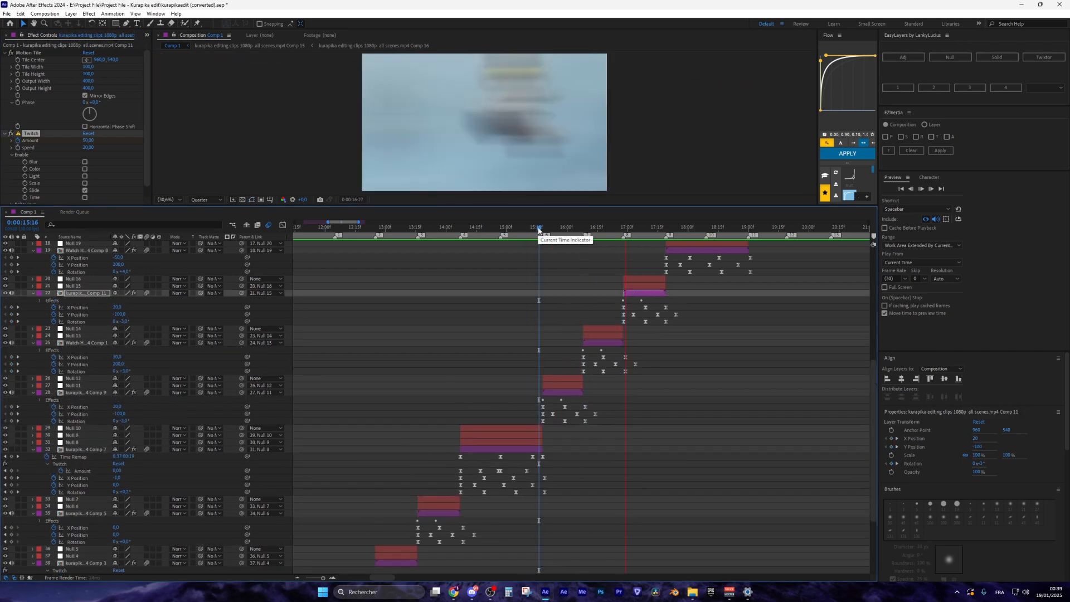
{"action": "left_click", "coordinate": [531, 229]}
{"action": "key", "text": "space"}
{"action": "left_click", "coordinate": [361, 229]}
{"action": "key", "text": "space"}
Paste the Twitch keyframes onto layer 19 at its clip start and preview the result
{"action": "scroll", "coordinate": [556, 312], "scroll_direction": "up", "scroll_amount": 2}
{"action": "left_click", "coordinate": [556, 229]}
{"action": "left_click", "coordinate": [595, 229]}
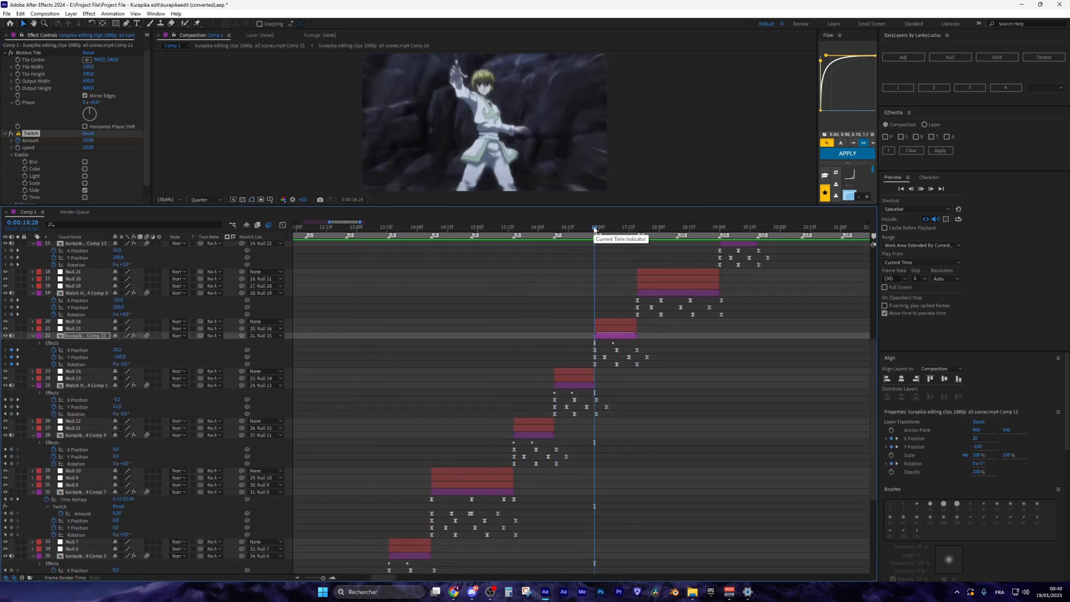
{"action": "left_click", "coordinate": [669, 292]}
{"action": "key", "text": "ctrl+v"}
{"action": "left_click", "coordinate": [678, 230]}
{"action": "key", "text": "ctrl+v"}
{"action": "left_click", "coordinate": [637, 230]}
{"action": "key", "text": "space"}
Add the Twitch slide to the upper clip layers
{"action": "scroll", "coordinate": [718, 290], "scroll_direction": "up", "scroll_amount": 2}
{"action": "left_click", "coordinate": [718, 229]}
{"action": "left_click", "coordinate": [758, 229]}
{"action": "left_click", "coordinate": [781, 245]}
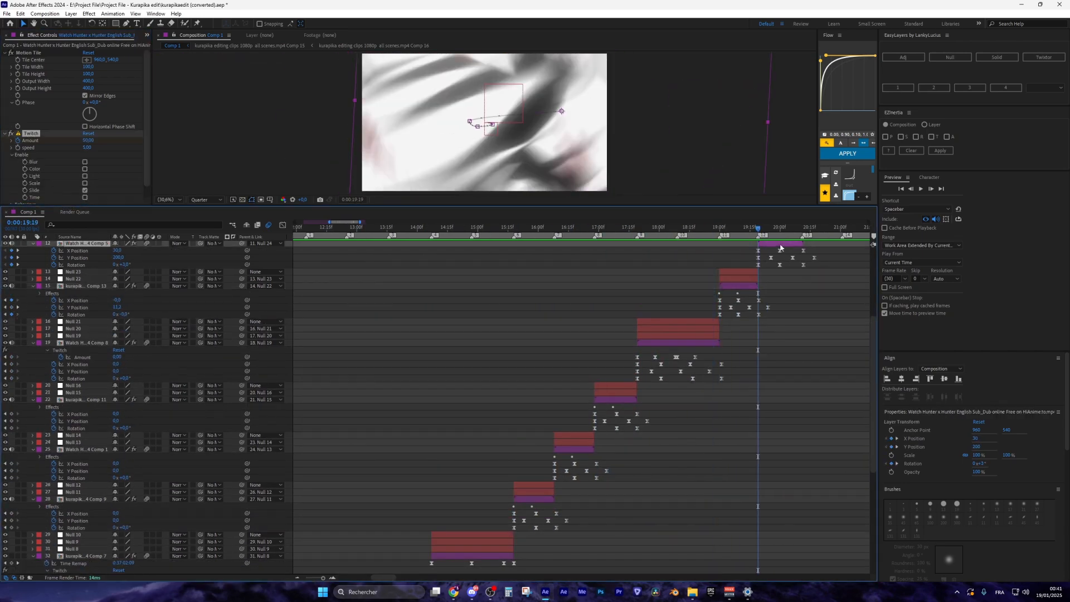
{"action": "key", "text": "space"}
Paste the Twitch keyframes onto layer 6 and preview the finished sequence from 11:29
{"action": "scroll", "coordinate": [724, 290], "scroll_direction": "up", "scroll_amount": 2}
{"action": "scroll", "coordinate": [724, 289], "scroll_direction": "right", "scroll_amount": 3}
{"action": "left_click", "coordinate": [542, 229]}
{"action": "key", "text": "ctrl+v"}
{"action": "left_click", "coordinate": [433, 229]}
{"action": "scroll", "coordinate": [433, 245], "scroll_direction": "down", "scroll_amount": 2}
{"action": "left_click", "coordinate": [309, 229]}
{"action": "key", "text": "space"}
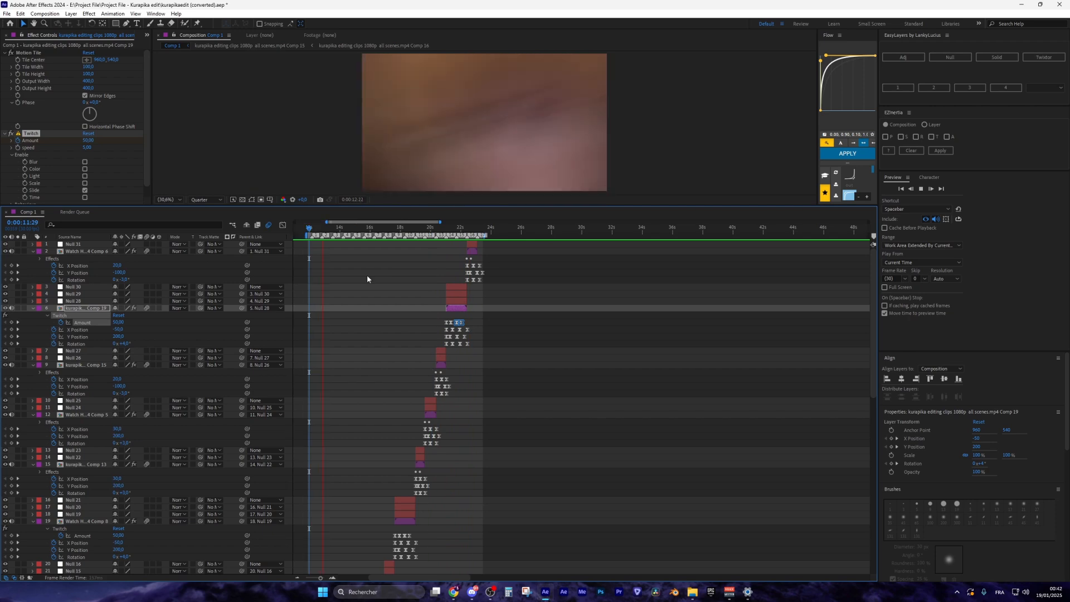